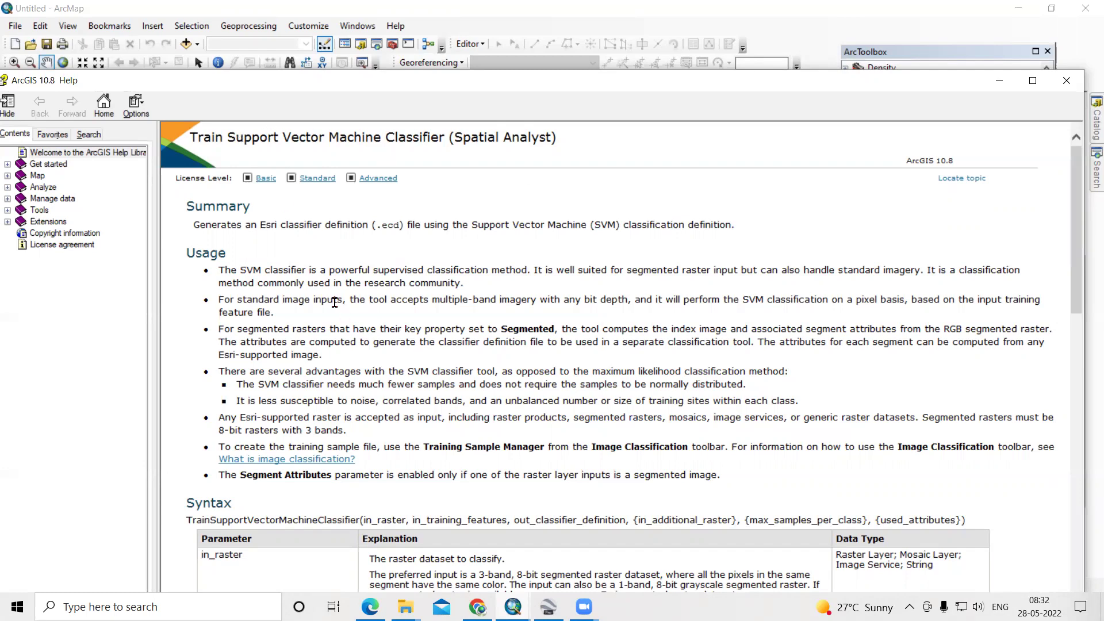
- Read the help page's usage notes on the Train Support Vector Machine Classifier, including its advantages over maximum likelihood classification
{"action": "scroll", "coordinate": [334, 303], "scroll_direction": "down", "scroll_amount": 3}
{"action": "scroll", "coordinate": [334, 280], "scroll_direction": "up", "scroll_amount": 3}
{"action": "scroll", "coordinate": [295, 290], "scroll_direction": "down", "scroll_amount": 3}
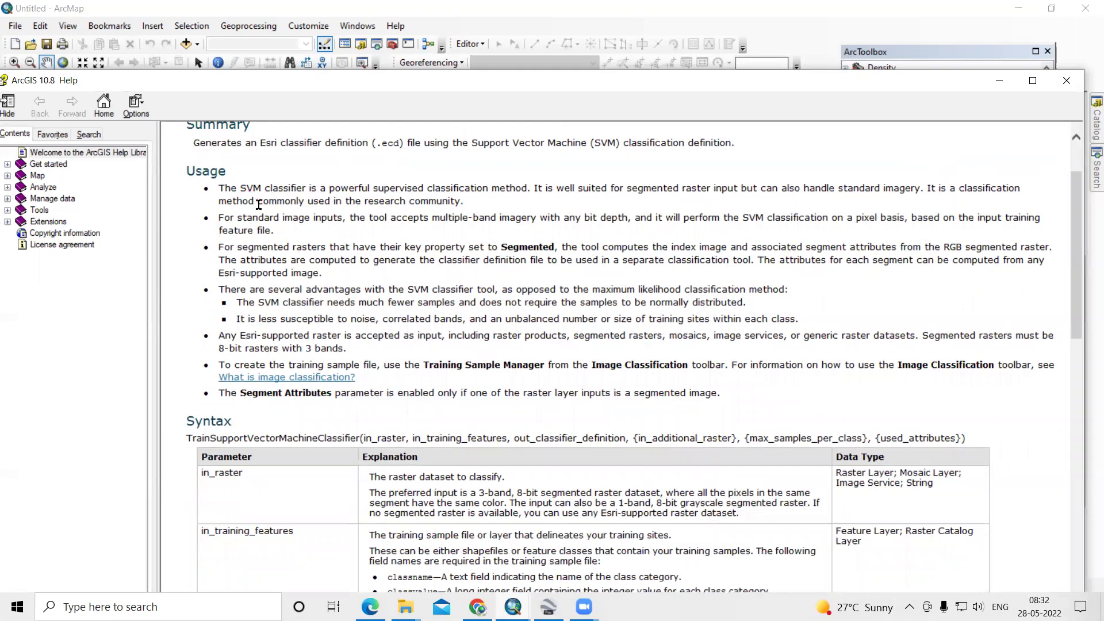
{"action": "scroll", "coordinate": [256, 199], "scroll_direction": "up", "scroll_amount": 3}
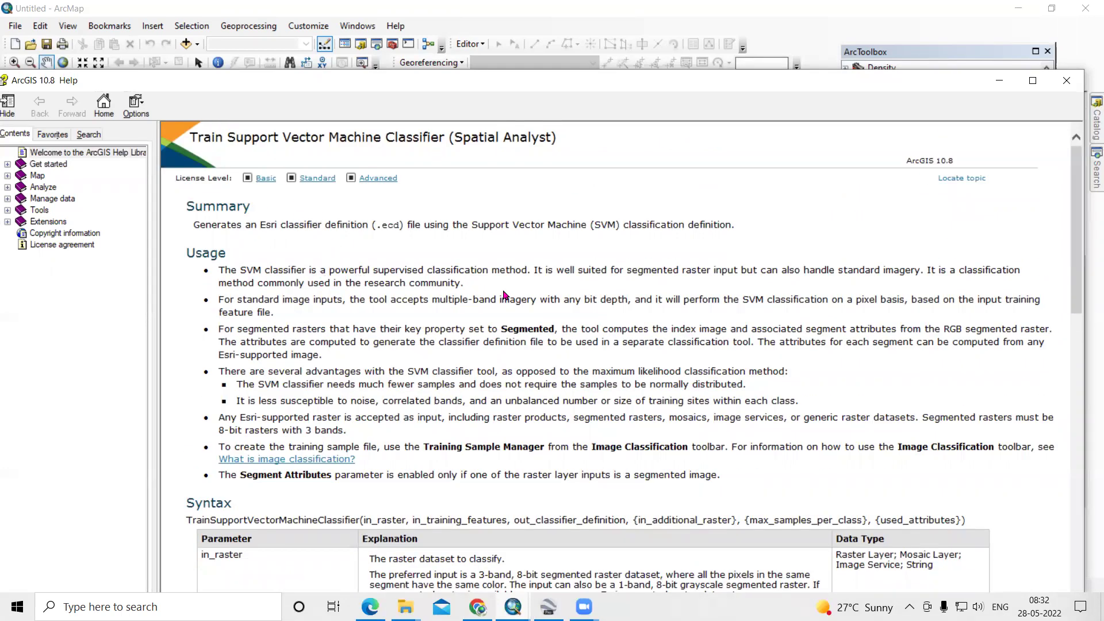
{"action": "scroll", "coordinate": [523, 286], "scroll_direction": "down", "scroll_amount": 3}
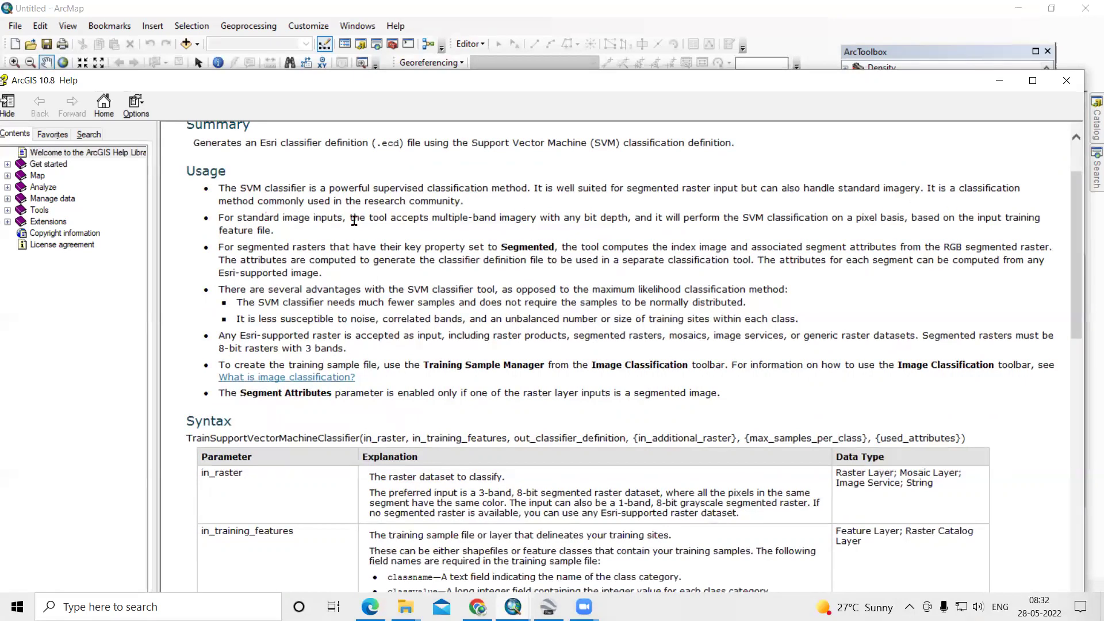
{"action": "scroll", "coordinate": [439, 204], "scroll_direction": "down", "scroll_amount": 2}
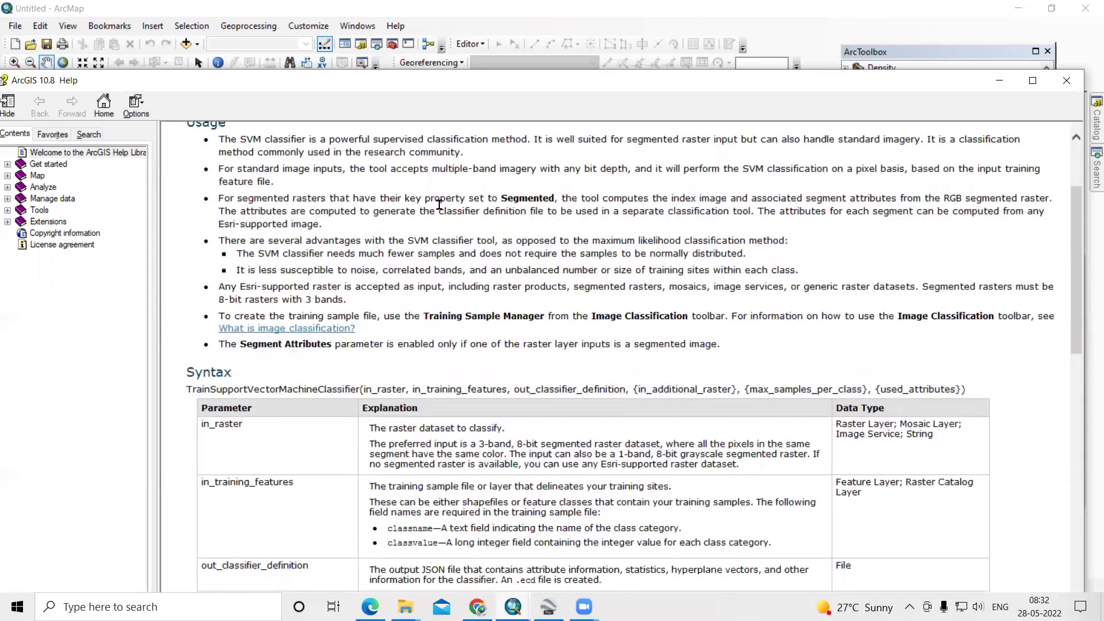
{"action": "left_click_drag", "start_coordinate": [251, 209], "coordinate": [483, 209]}
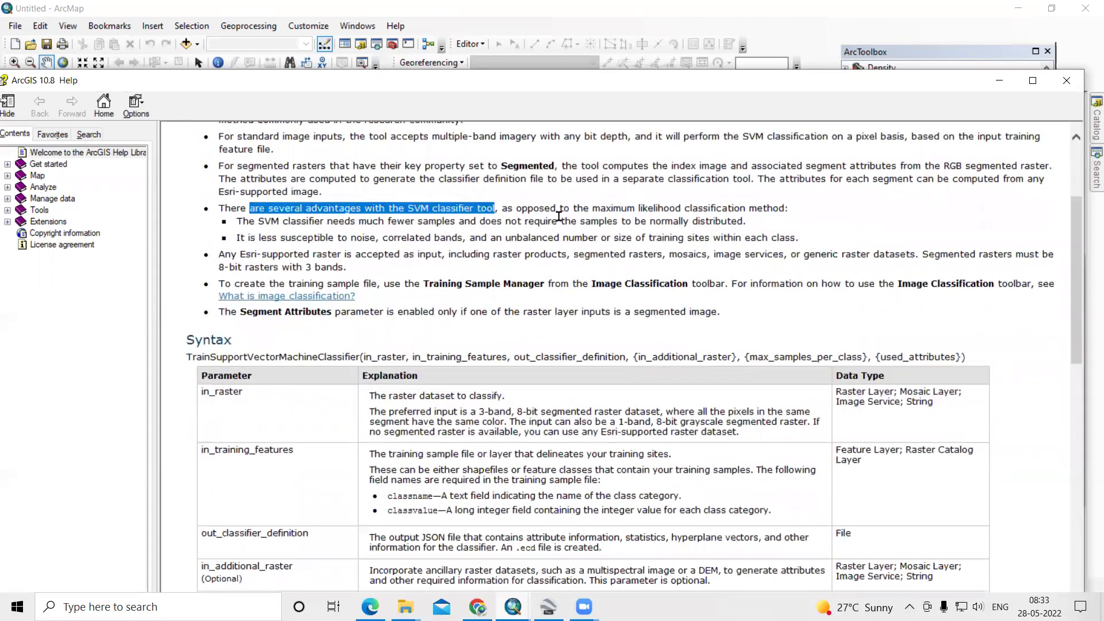
{"action": "left_click_drag", "start_coordinate": [573, 208], "coordinate": [786, 208]}
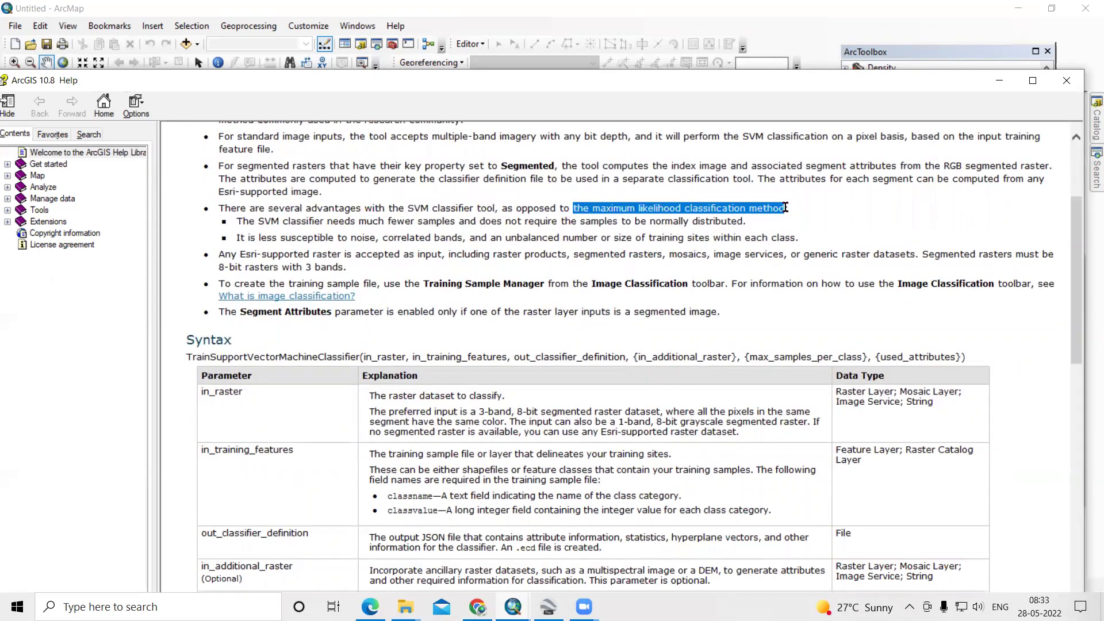
{"action": "left_click", "coordinate": [681, 240]}
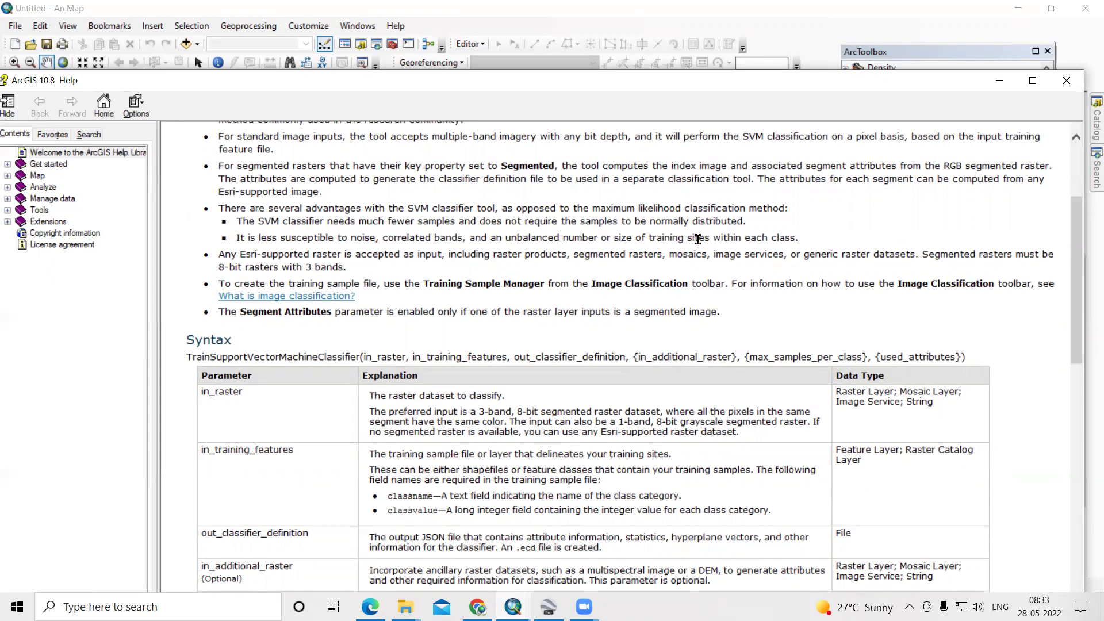
{"action": "left_click_drag", "start_coordinate": [802, 242], "coordinate": [220, 209]}
{"action": "left_click", "coordinate": [461, 218]}
{"action": "left_click_drag", "start_coordinate": [638, 210], "coordinate": [991, 210]}
{"action": "left_click", "coordinate": [800, 269]}
{"action": "scroll", "coordinate": [713, 300], "scroll_direction": "up", "scroll_amount": 5}
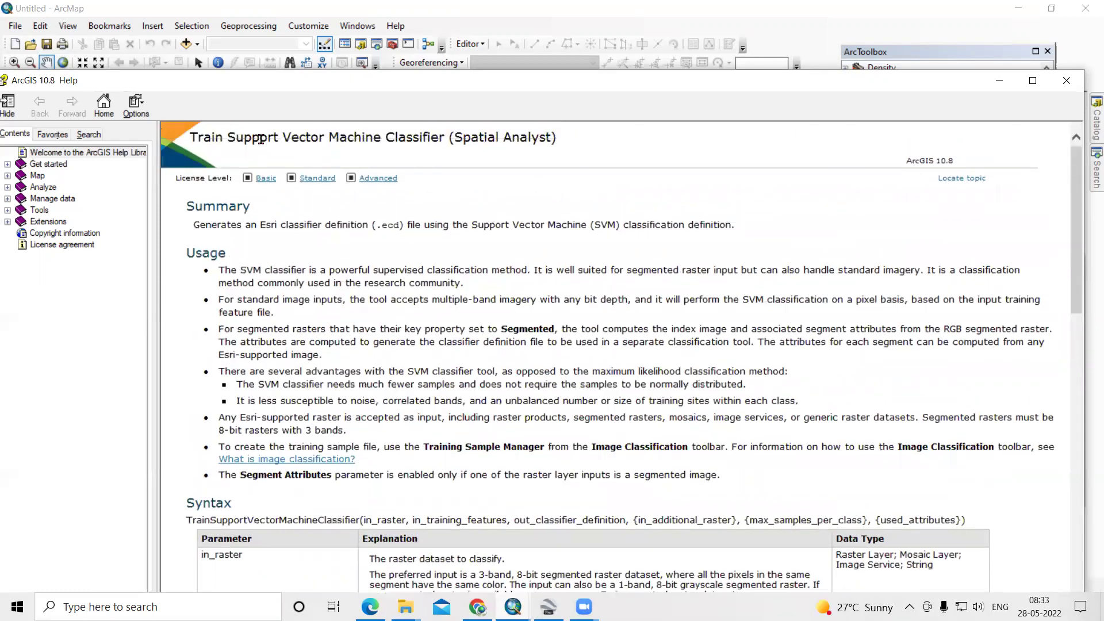
{"action": "left_click_drag", "start_coordinate": [228, 137], "coordinate": [303, 140]}
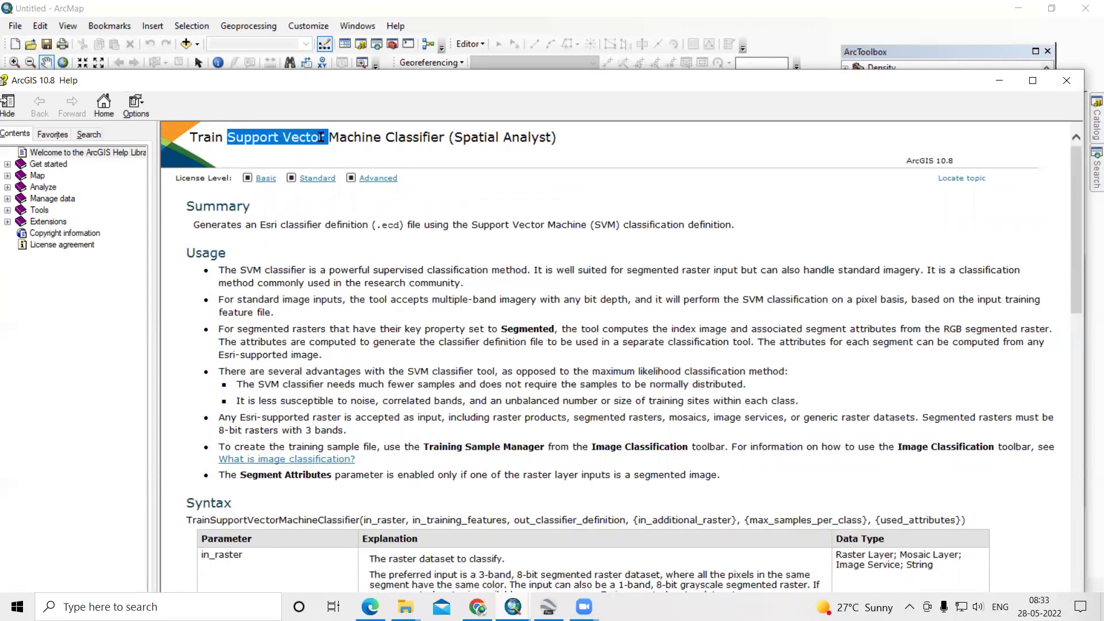
{"action": "left_click_drag", "start_coordinate": [321, 137], "coordinate": [361, 128]}
- Clear away the help and ArcToolbox windows and expand the LC08_L1TP_143048_20210223_20210303_02_T1 folder in the Catalog
{"action": "double_click", "coordinate": [928, 86]}
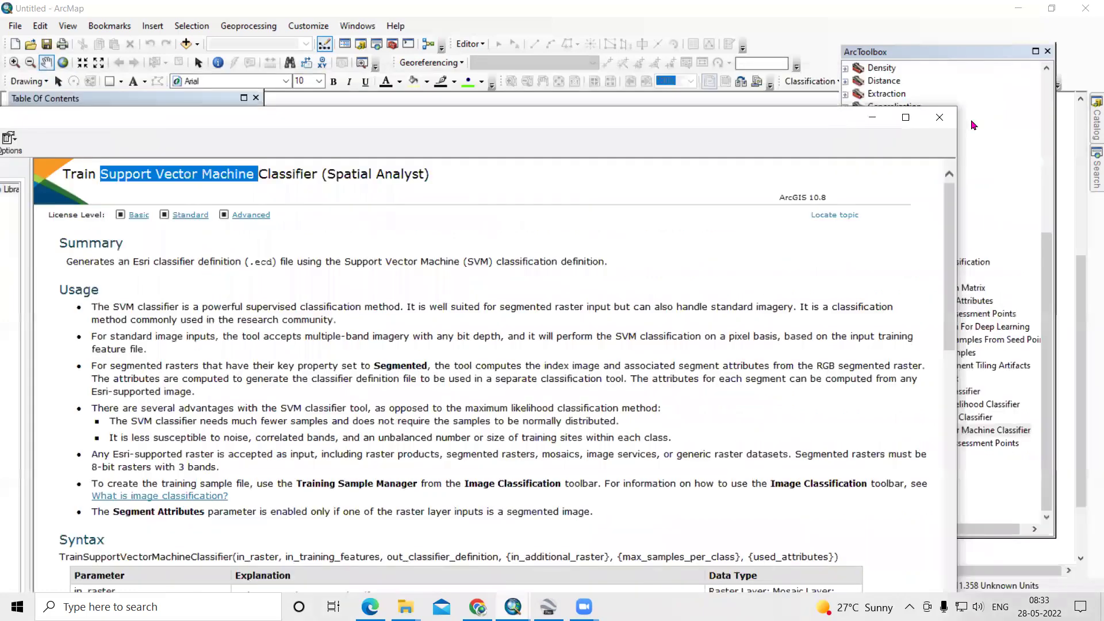
{"action": "left_click_drag", "start_coordinate": [957, 53], "coordinate": [643, 61]}
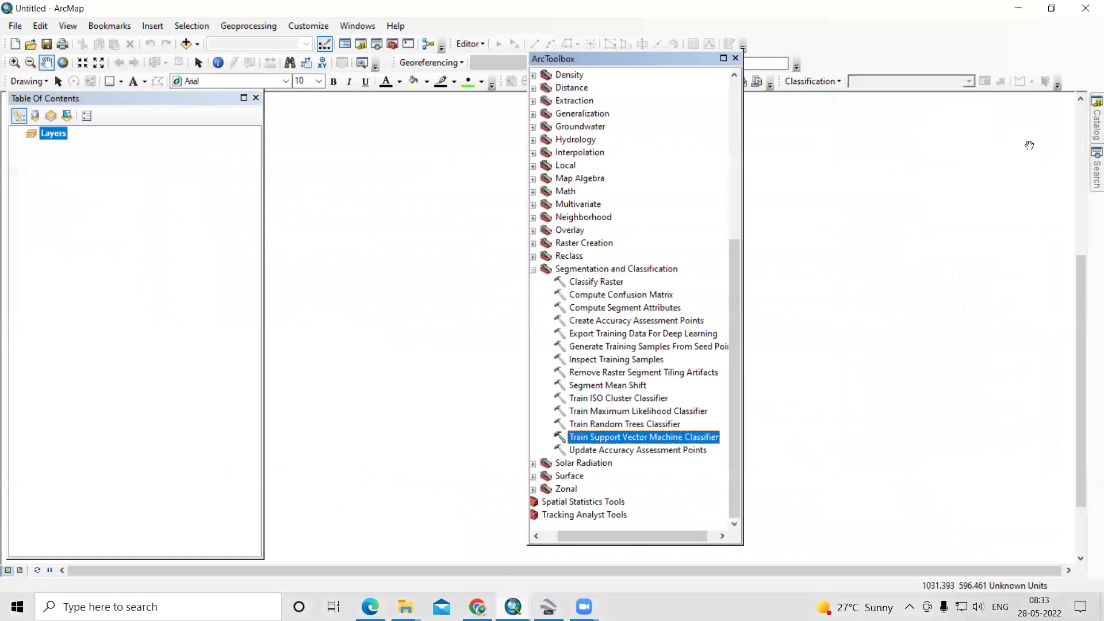
{"action": "mouse_move", "coordinate": [1089, 135]}
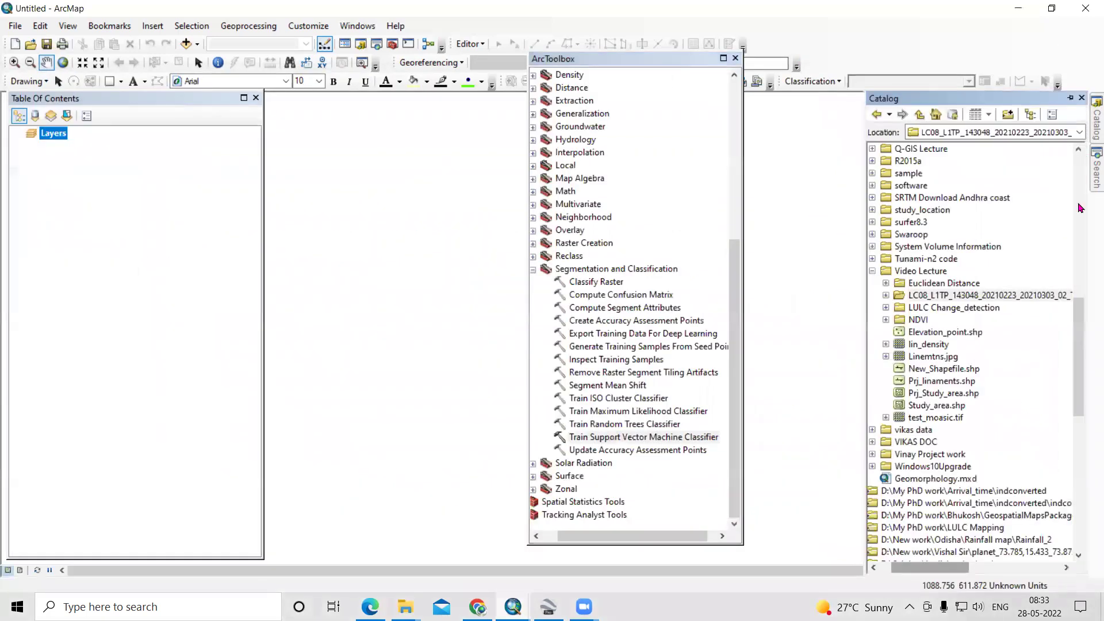
{"action": "double_click", "coordinate": [949, 296]}
{"action": "left_click_drag", "start_coordinate": [931, 568], "coordinate": [951, 578]}
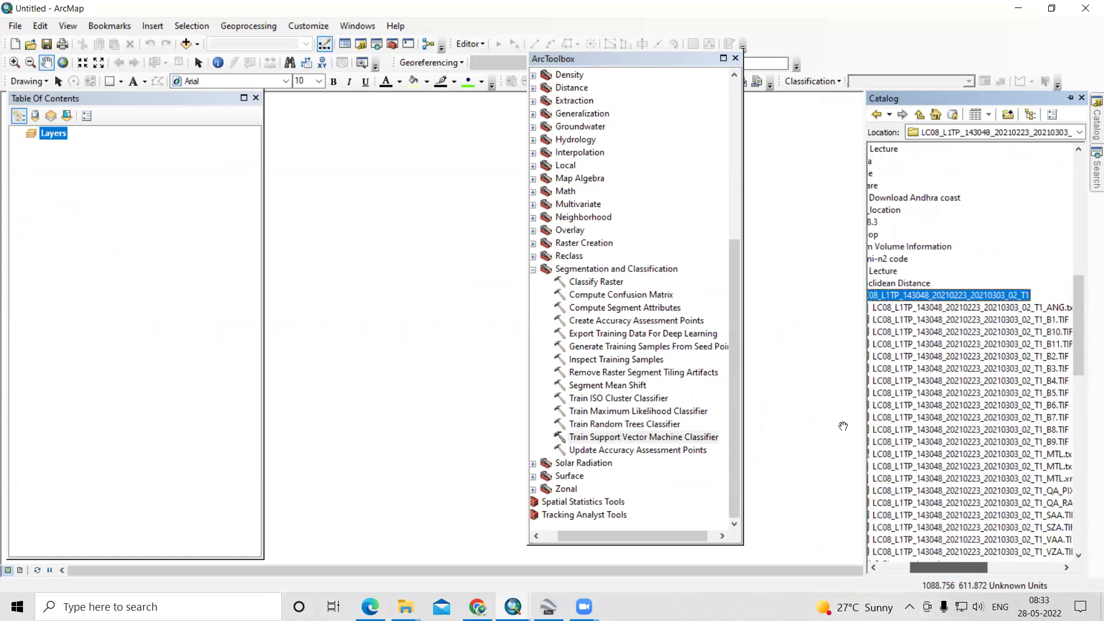
{"action": "left_click", "coordinate": [735, 60]}
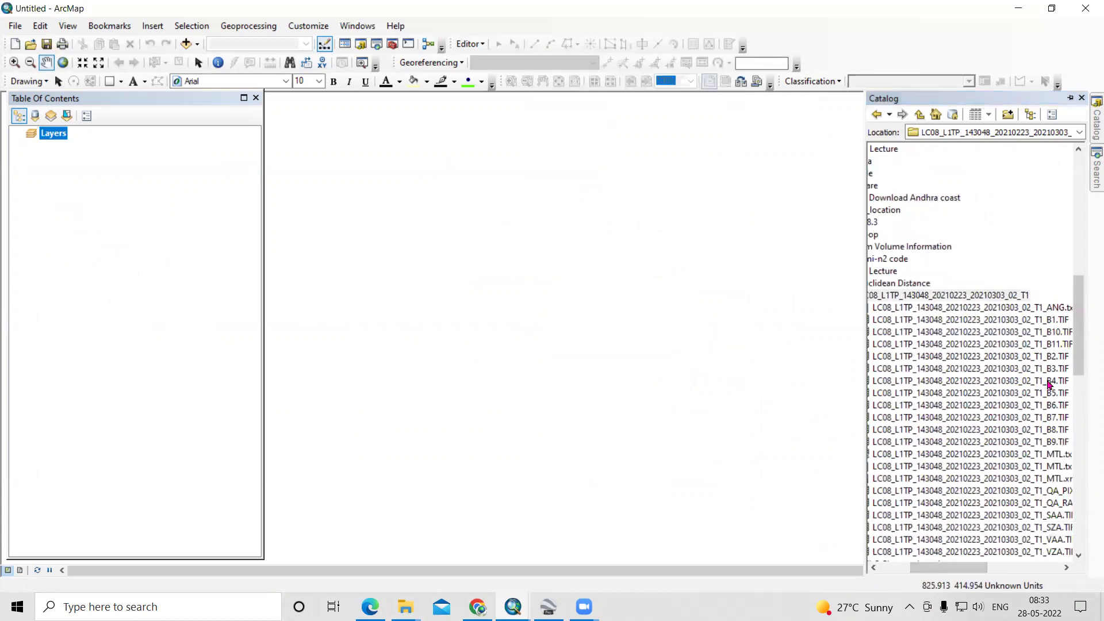
- Add the Landsat 8 band rasters B1, B2 and B3 from the expanded folder to the map
{"action": "mouse_move", "coordinate": [1042, 324]}
{"action": "left_mouse_down"}
{"action": "mouse_move", "coordinate": [768, 328]}
{"action": "mouse_move", "coordinate": [747, 317]}
{"action": "left_mouse_up"}
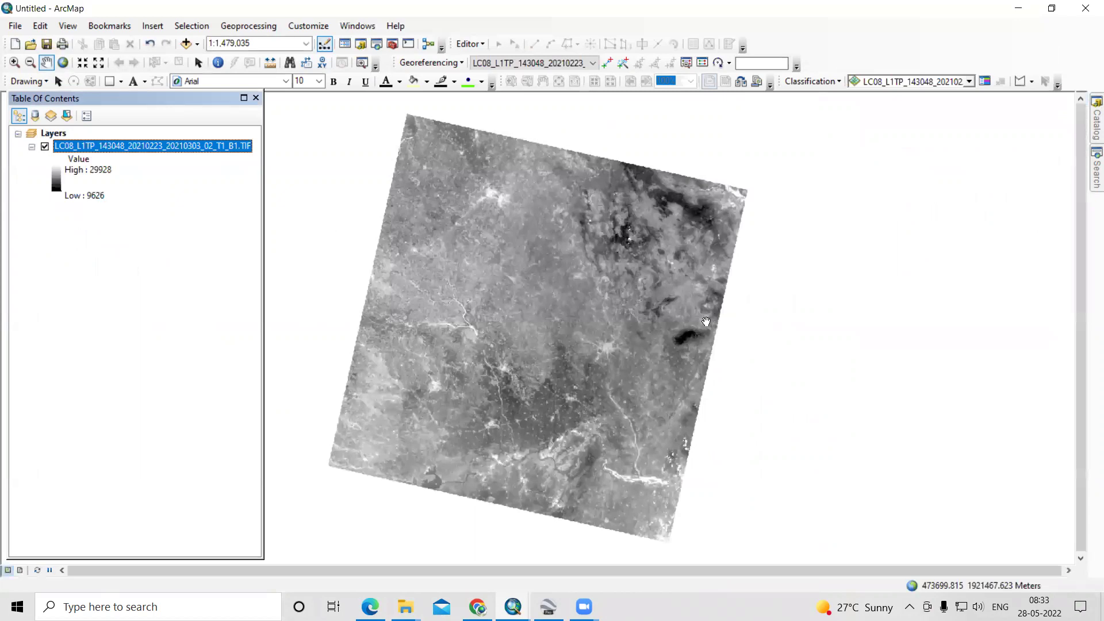
{"action": "mouse_move", "coordinate": [1088, 127]}
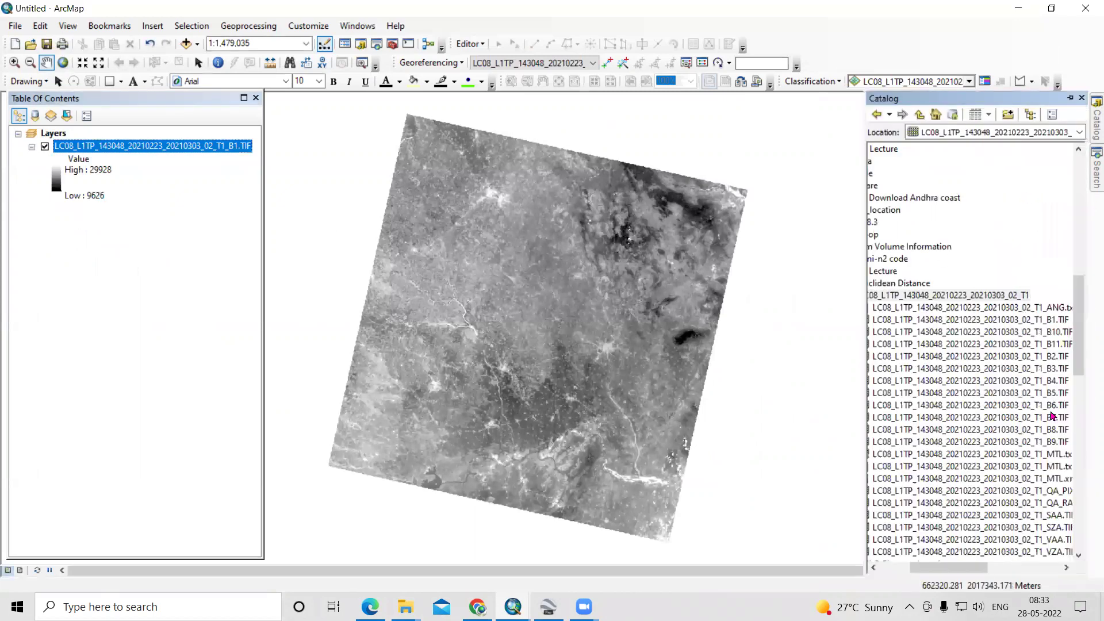
{"action": "left_click_drag", "start_coordinate": [1044, 356], "coordinate": [677, 432]}
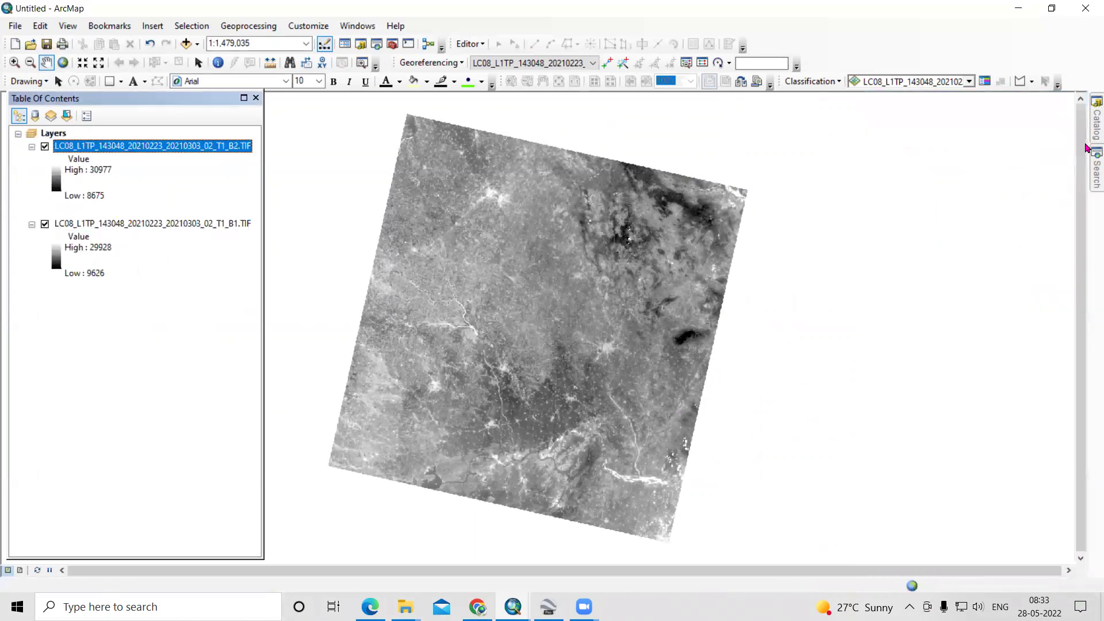
{"action": "mouse_move", "coordinate": [1088, 171]}
{"action": "left_click_drag", "start_coordinate": [1047, 372], "coordinate": [604, 352]}
- Add the Landsat 8 band rasters B4, B5, B6 and B7 from the same folder to the map
{"action": "mouse_move", "coordinate": [1090, 135]}
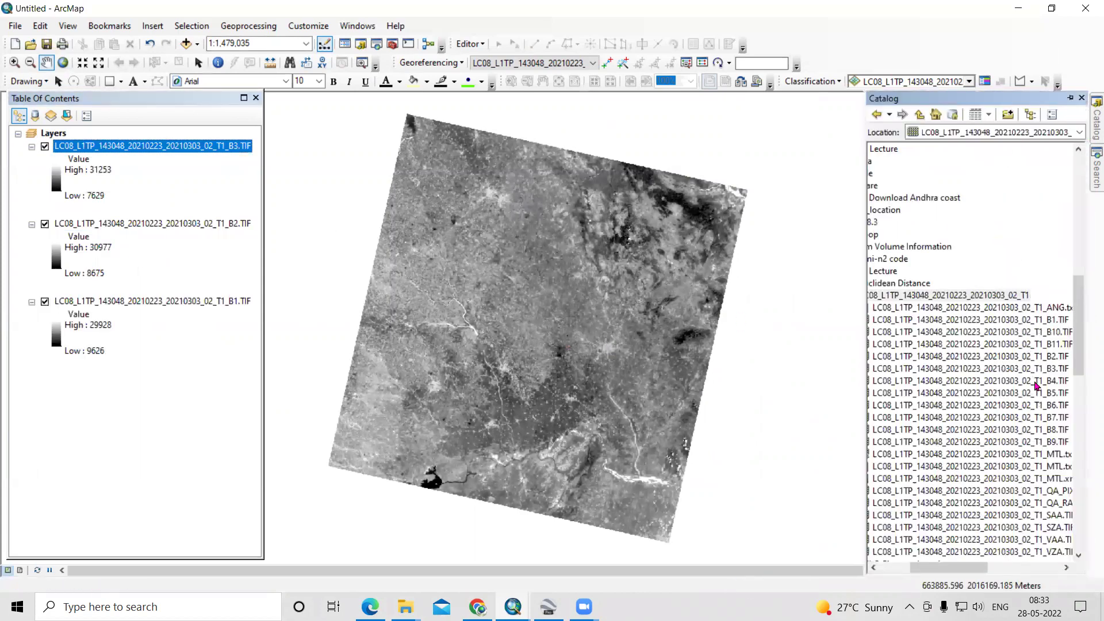
{"action": "left_click_drag", "start_coordinate": [1035, 384], "coordinate": [670, 397]}
{"action": "left_click_drag", "start_coordinate": [1045, 397], "coordinate": [613, 411]}
{"action": "mouse_move", "coordinate": [1089, 135]}
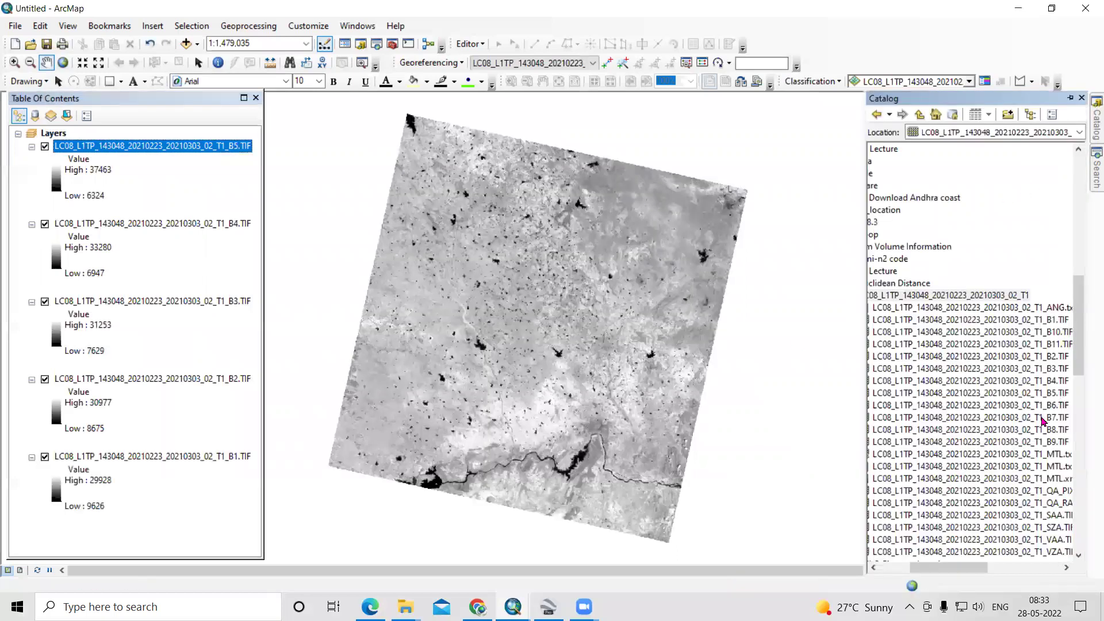
{"action": "left_click_drag", "start_coordinate": [1041, 408], "coordinate": [583, 375]}
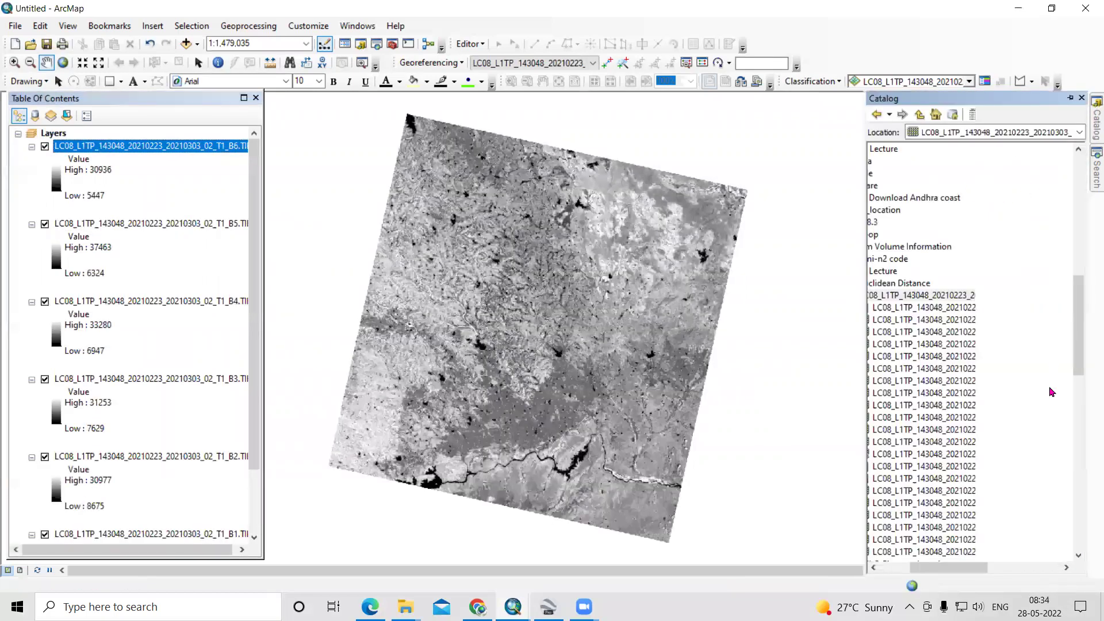
{"action": "left_click_drag", "start_coordinate": [962, 420], "coordinate": [606, 346]}
- Check the cell size of the B7 raster in its layer properties
{"action": "left_click", "coordinate": [166, 145]}
{"action": "right_click", "coordinate": [166, 146]}
{"action": "left_click", "coordinate": [240, 357]}
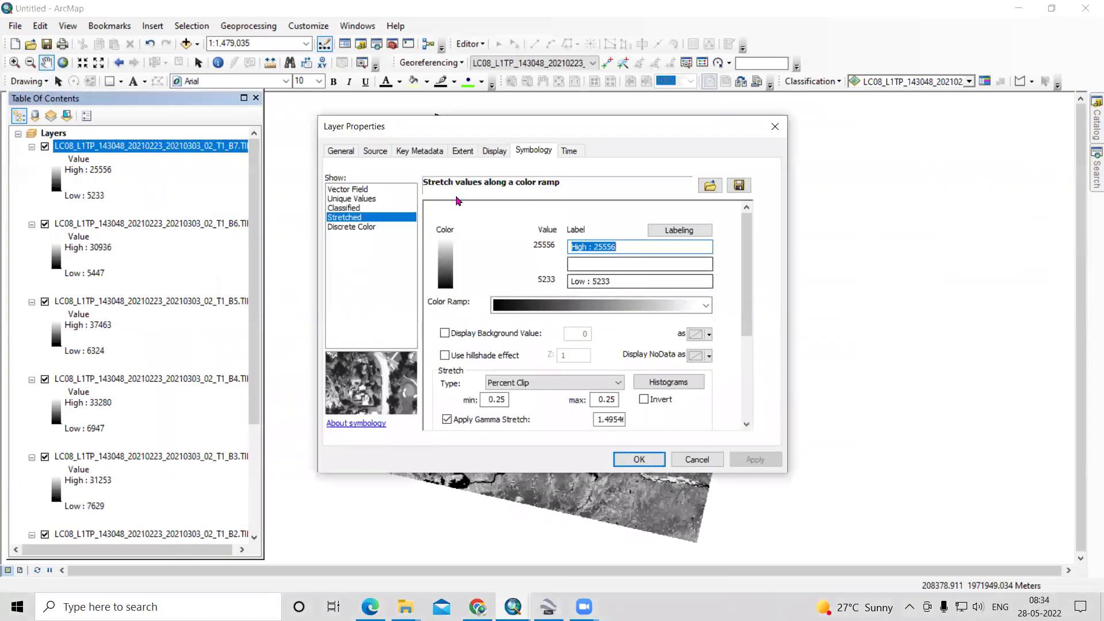
{"action": "left_click", "coordinate": [372, 150]}
{"action": "left_click", "coordinate": [504, 226]}
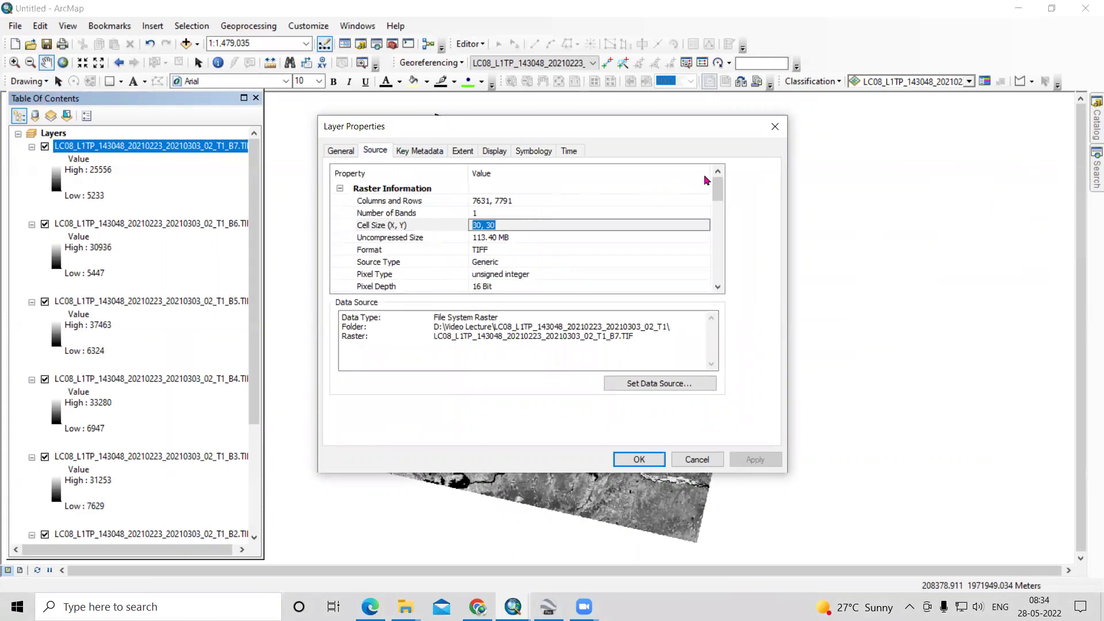
{"action": "left_click", "coordinate": [777, 127]}
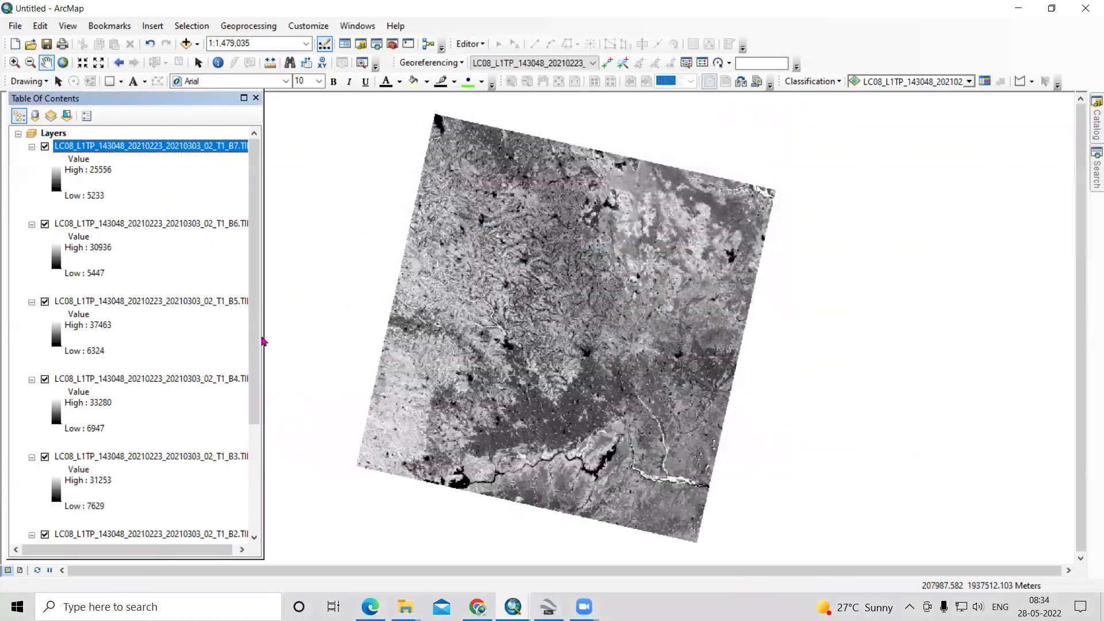
- Widen the Table Of Contents so the full band layer names fit, and look through the layer list
{"action": "left_click_drag", "start_coordinate": [262, 292], "coordinate": [324, 299]}
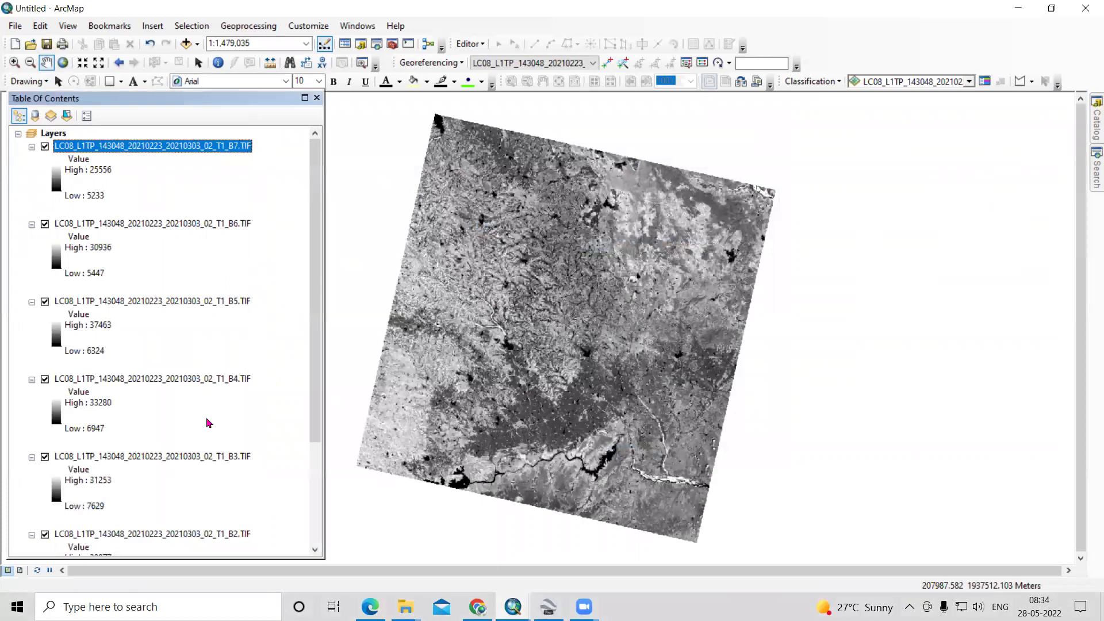
{"action": "scroll", "coordinate": [210, 431], "scroll_direction": "down", "scroll_amount": 3}
{"action": "scroll", "coordinate": [223, 504], "scroll_direction": "up", "scroll_amount": 3}
- Open the Composite Bands tool from the Raster Processing toolset of the Data Management Tools
{"action": "left_click", "coordinate": [393, 43]}
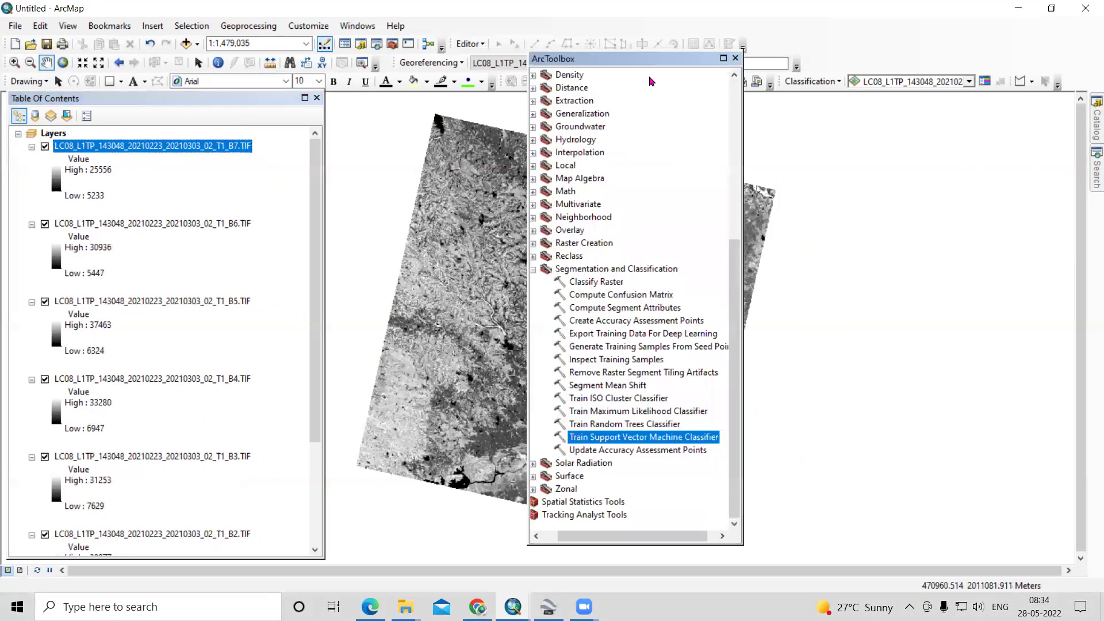
{"action": "left_click_drag", "start_coordinate": [640, 62], "coordinate": [969, 58]}
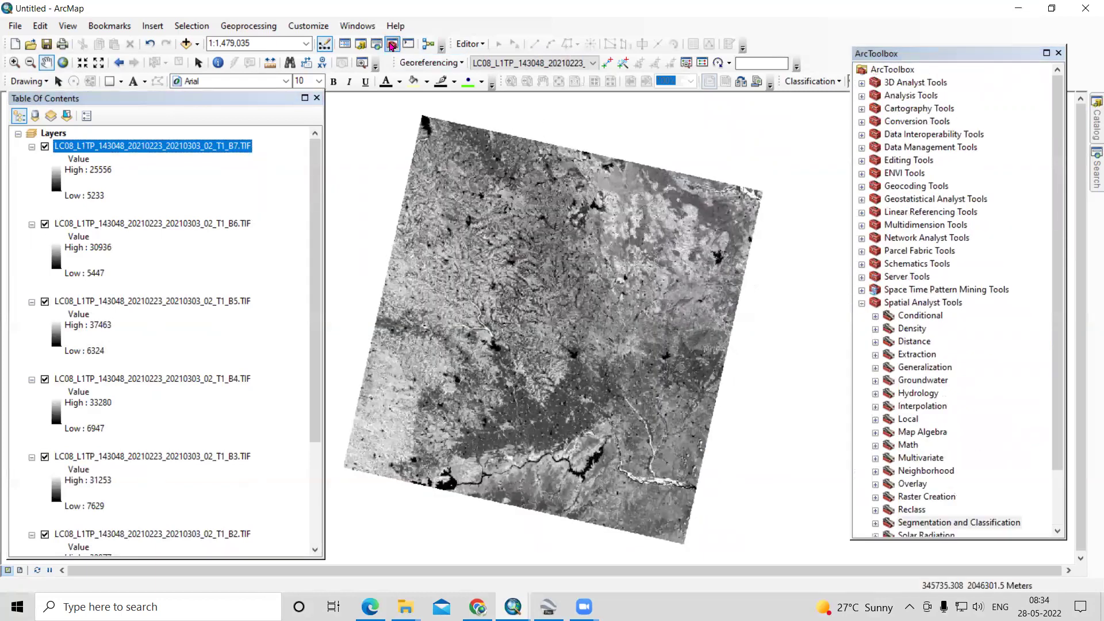
{"action": "left_click", "coordinate": [863, 305]}
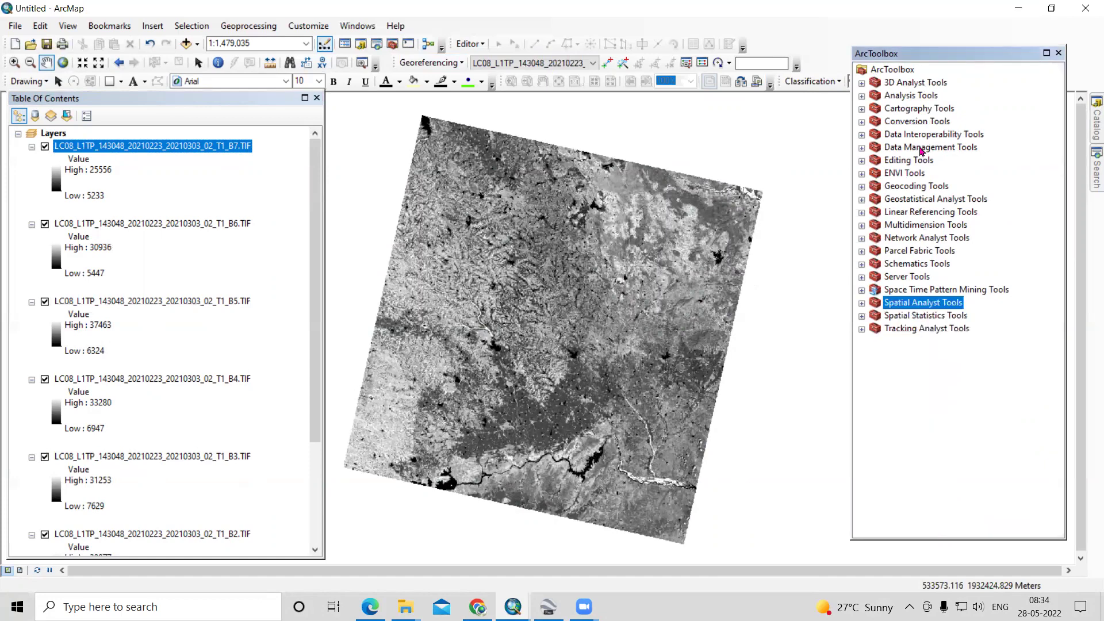
{"action": "double_click", "coordinate": [921, 148]}
{"action": "scroll", "coordinate": [960, 293], "scroll_direction": "down", "scroll_amount": 3}
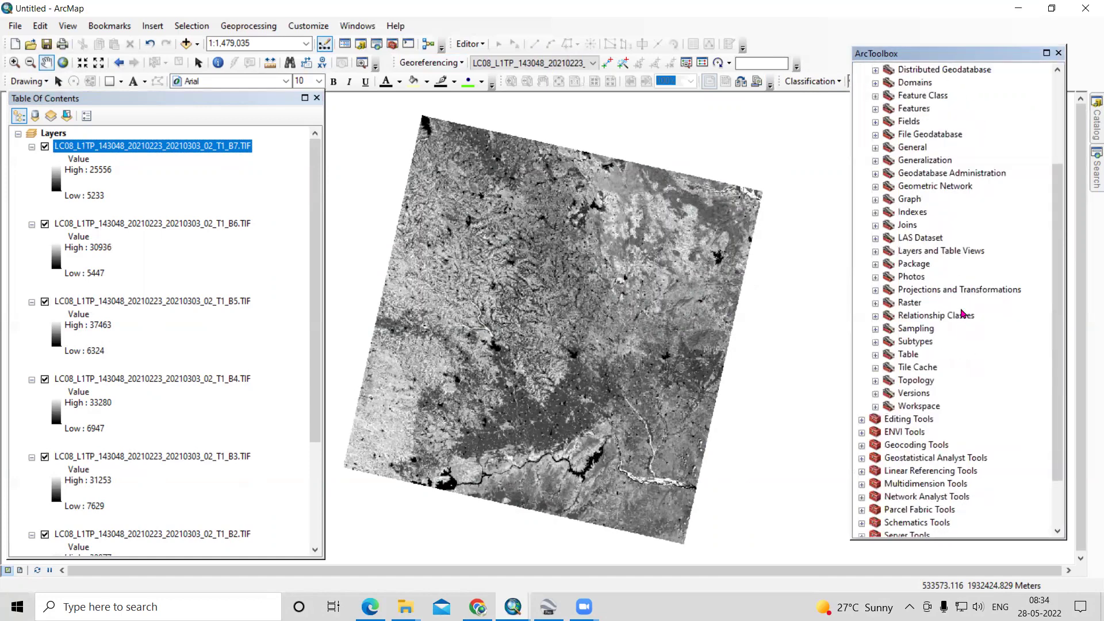
{"action": "double_click", "coordinate": [911, 303]}
{"action": "double_click", "coordinate": [951, 369]}
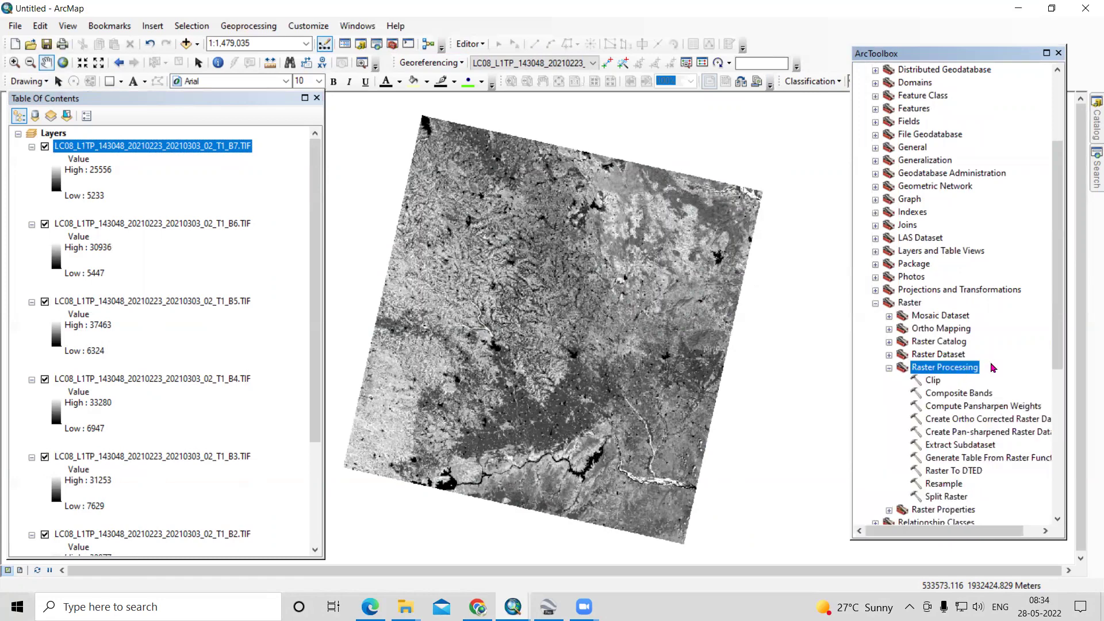
{"action": "left_click", "coordinate": [949, 395]}
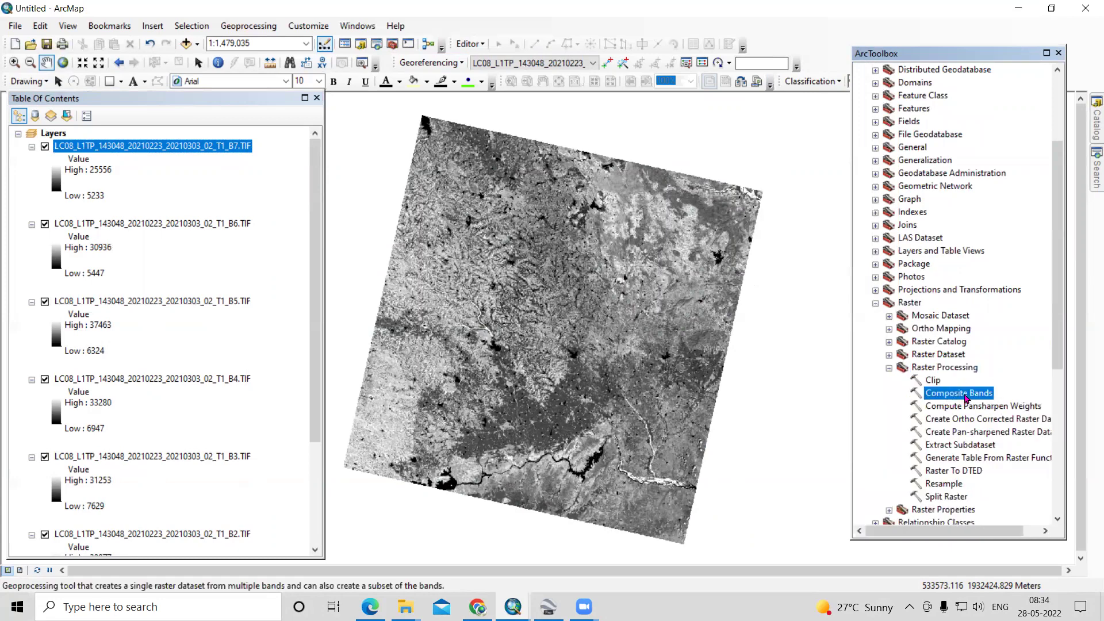
{"action": "double_click", "coordinate": [966, 396]}
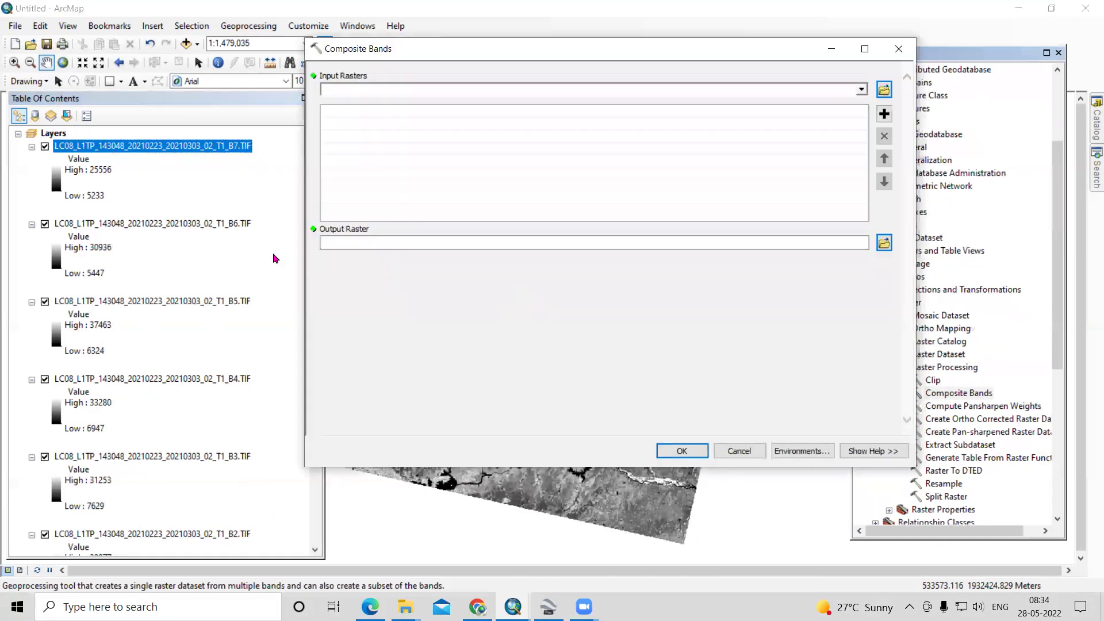
- Add the B1, B2, B3 and B4 band rasters, in that order, as inputs of the composite
{"action": "scroll", "coordinate": [236, 360], "scroll_direction": "down", "scroll_amount": 3}
{"action": "scroll", "coordinate": [247, 480], "scroll_direction": "up", "scroll_amount": 3}
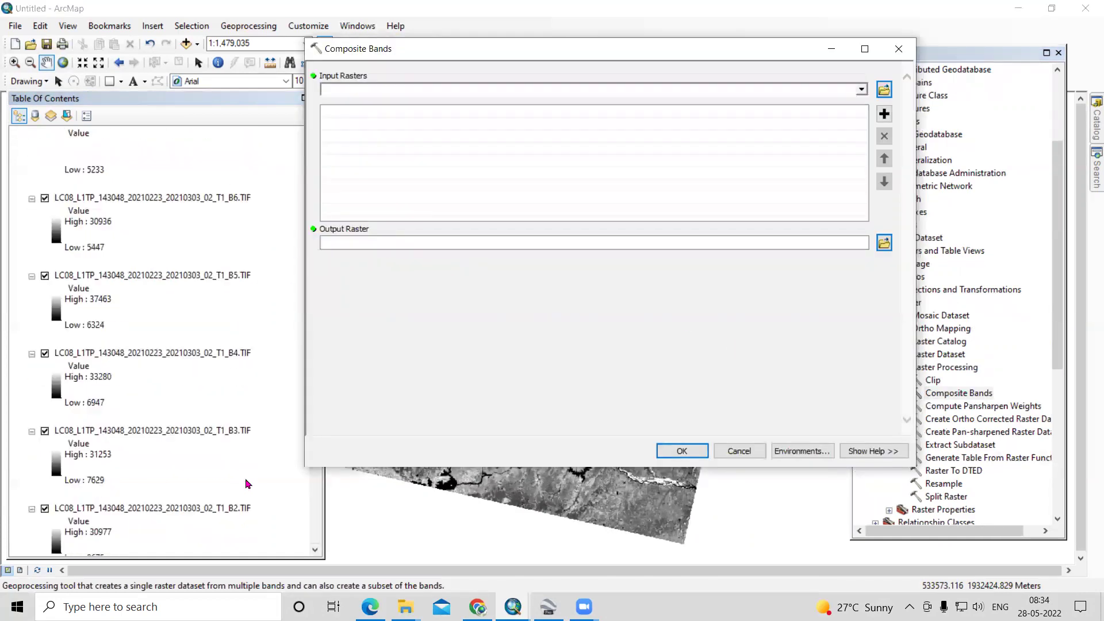
{"action": "left_click", "coordinate": [862, 90]}
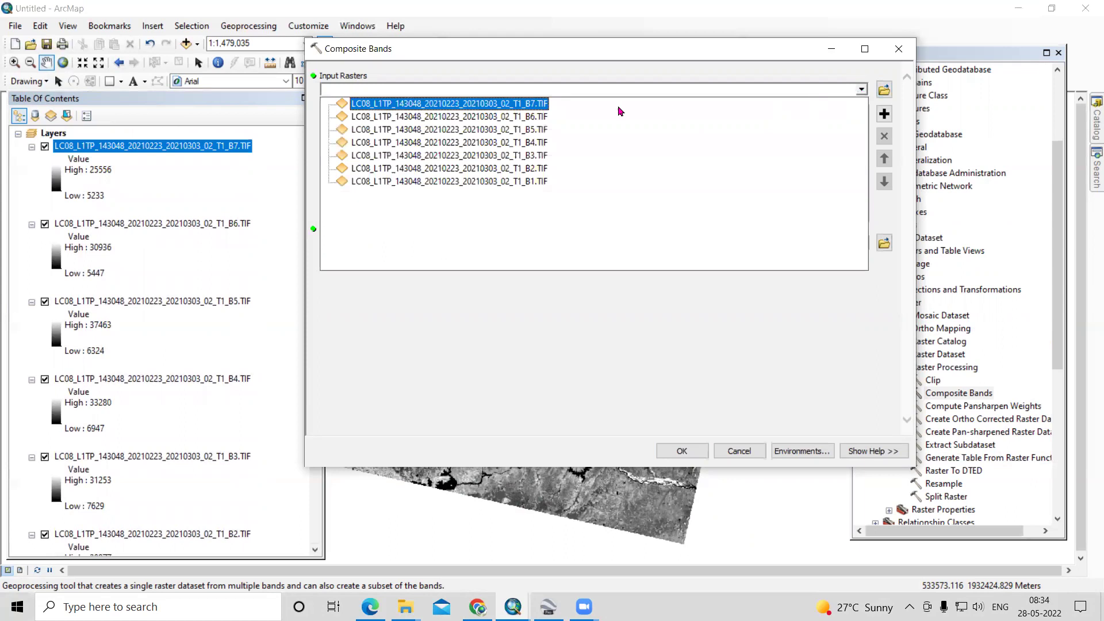
{"action": "left_click", "coordinate": [509, 181]}
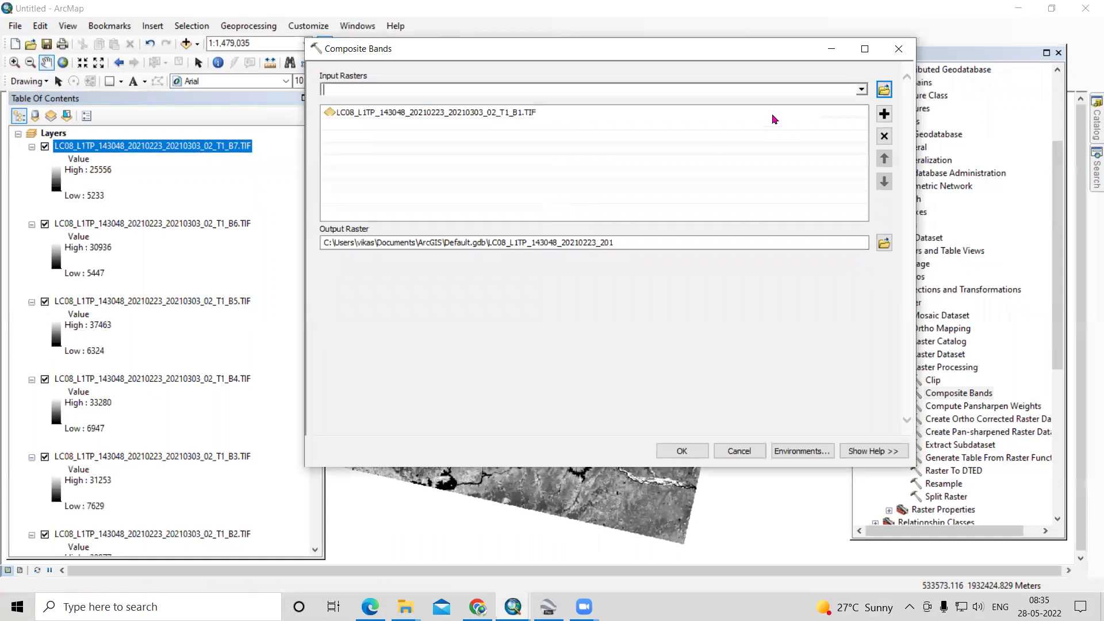
{"action": "left_click", "coordinate": [614, 144]}
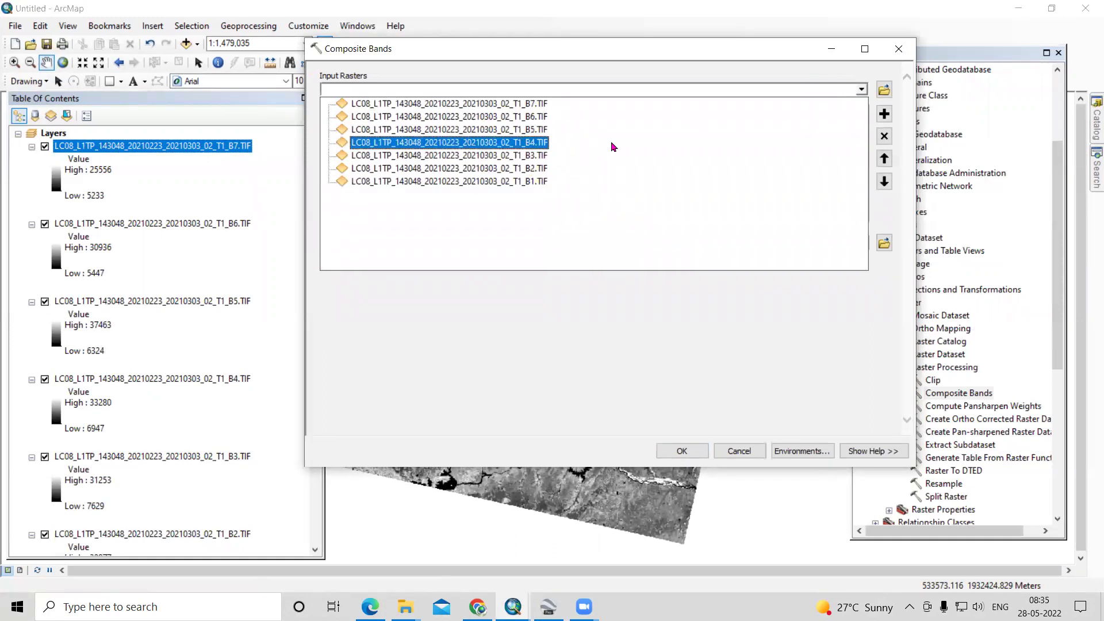
{"action": "left_click", "coordinate": [567, 156]}
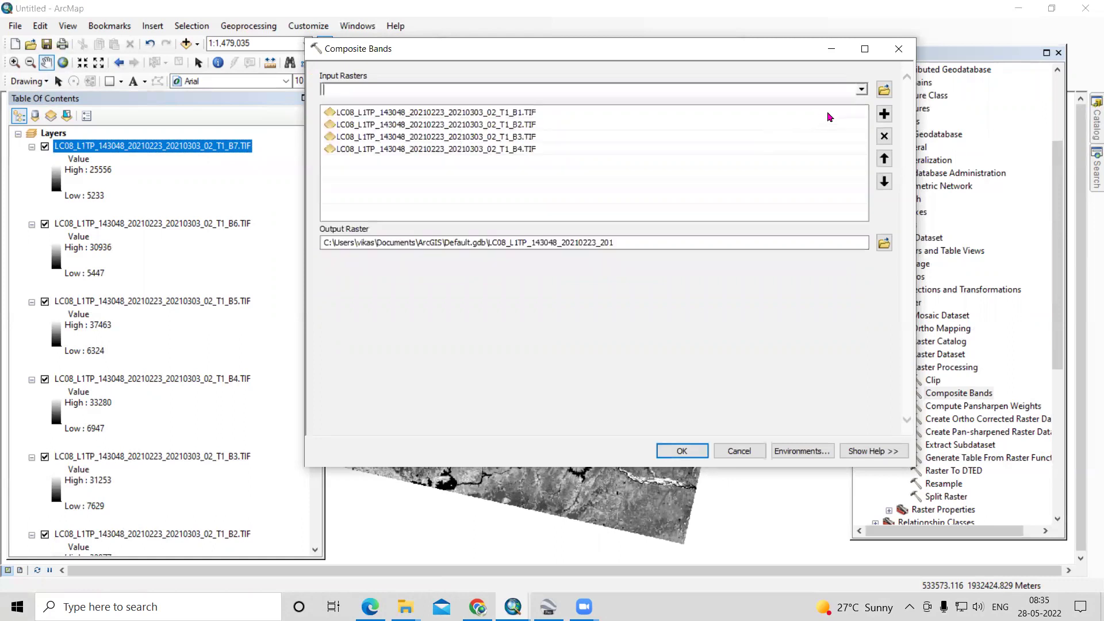
- Append the B5, B6 and B7 band rasters to the composite's inputs in ascending order
{"action": "left_click", "coordinate": [862, 90]}
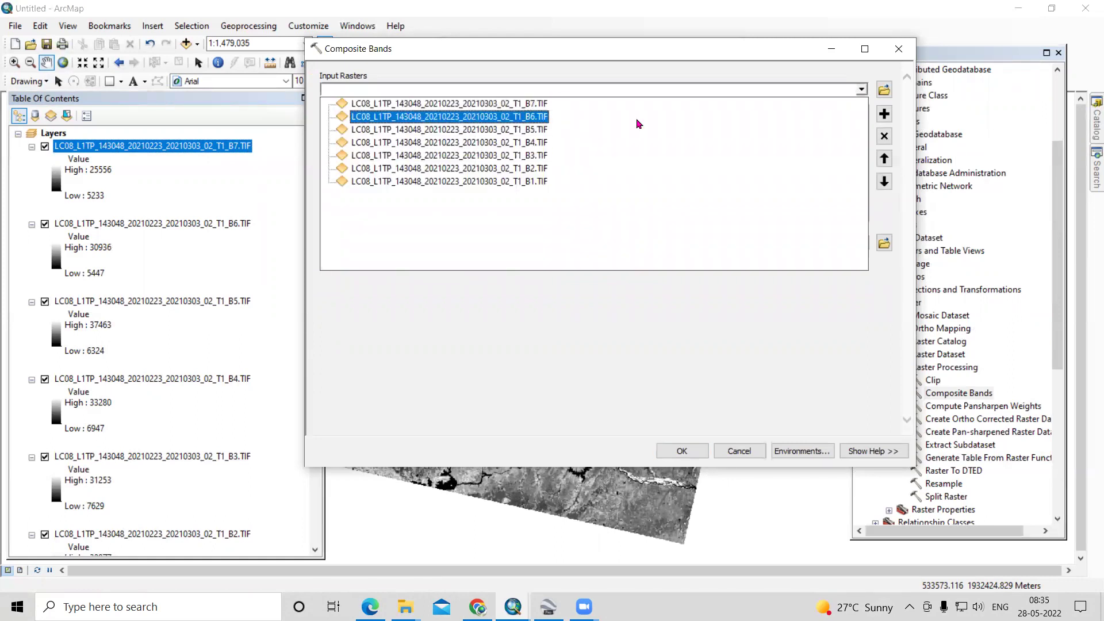
{"action": "left_click", "coordinate": [550, 131]}
{"action": "left_click", "coordinate": [861, 90]}
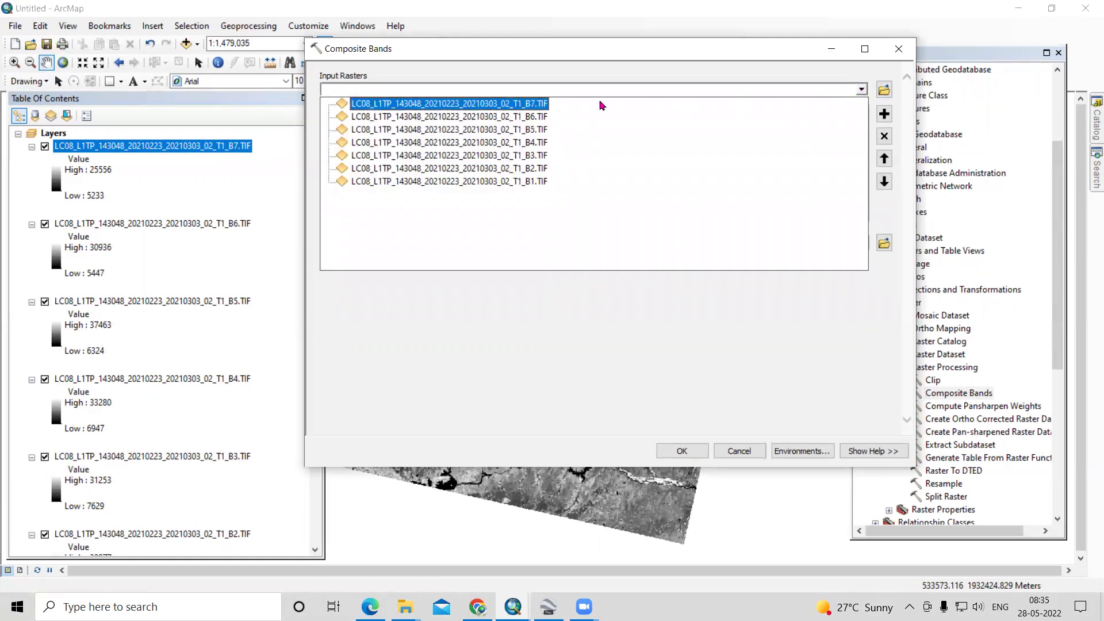
{"action": "left_click", "coordinate": [537, 118]}
{"action": "left_click", "coordinate": [861, 89]}
{"action": "left_click", "coordinate": [535, 105]}
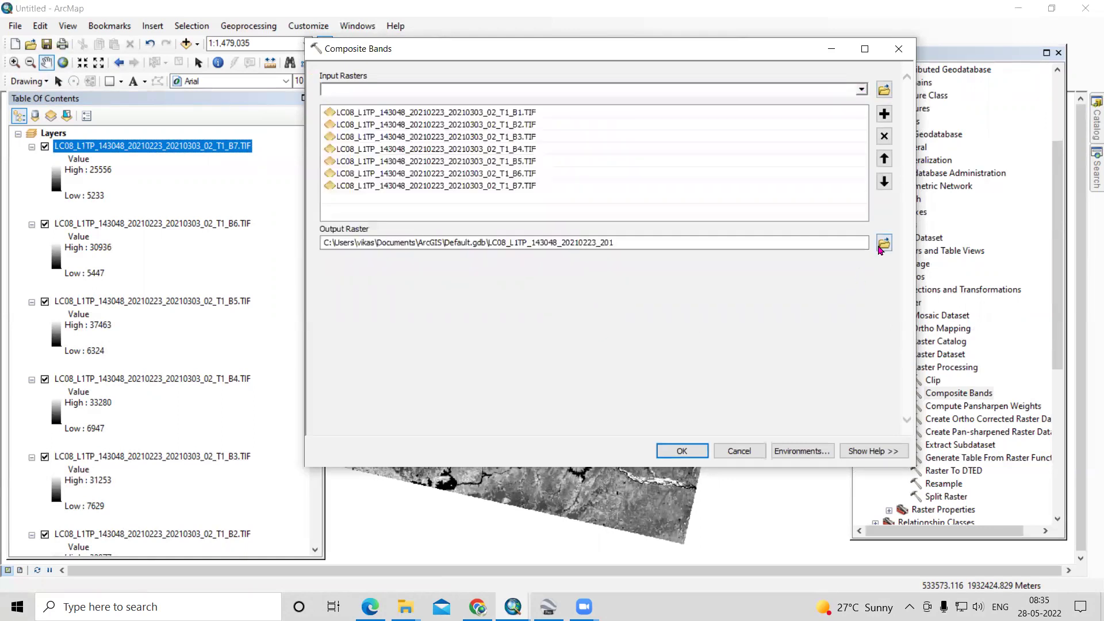
- Browse the output location to the Video Lecture folder on D: and create a new folder named SVM there
{"action": "left_click", "coordinate": [883, 243]}
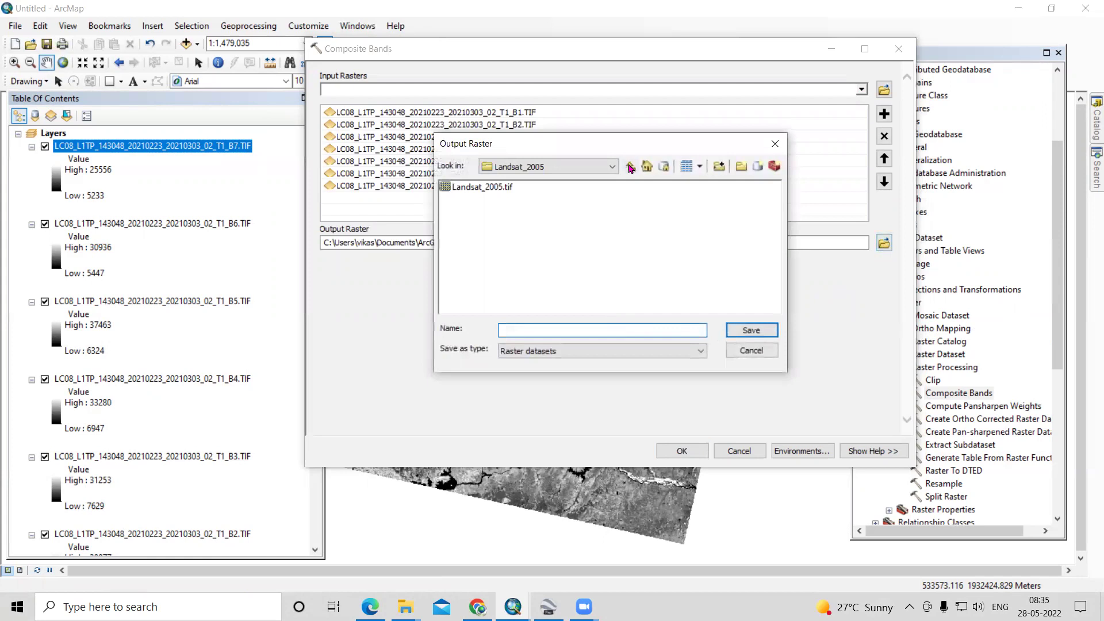
{"action": "left_click", "coordinate": [630, 167]}
{"action": "left_click", "coordinate": [630, 167]}
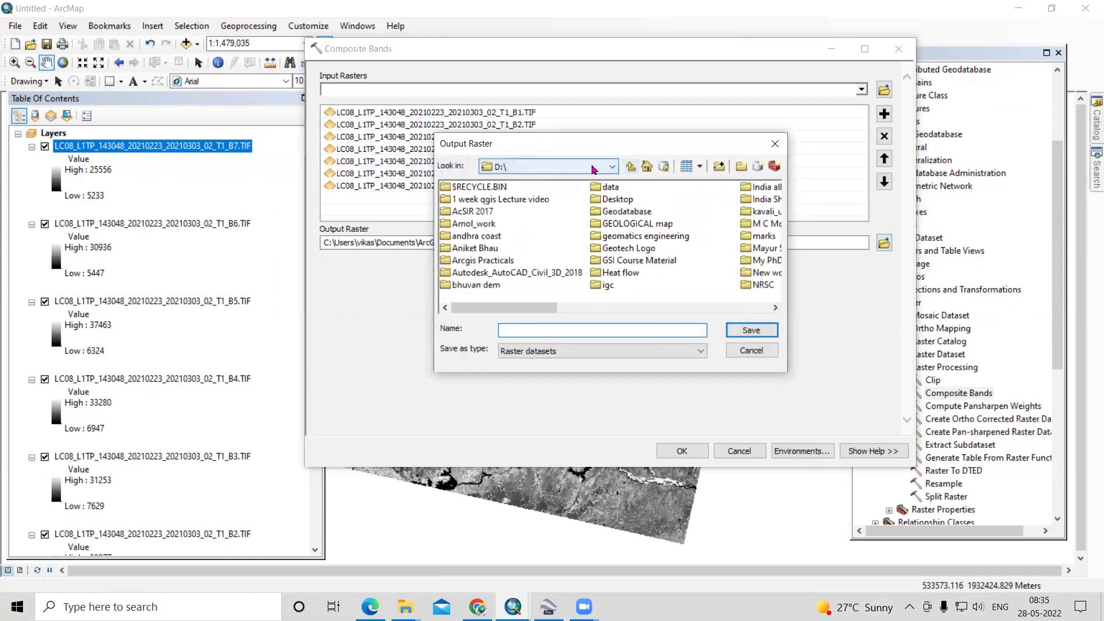
{"action": "left_click", "coordinate": [465, 223]}
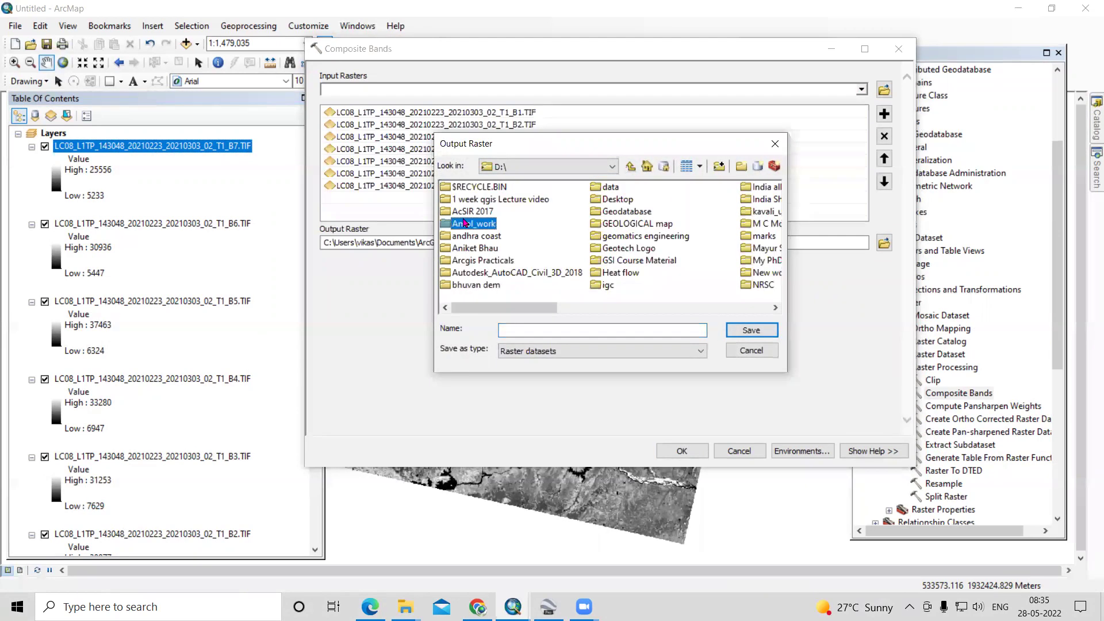
{"action": "scroll", "coordinate": [518, 241], "scroll_direction": "down", "scroll_amount": 5}
{"action": "double_click", "coordinate": [632, 251]}
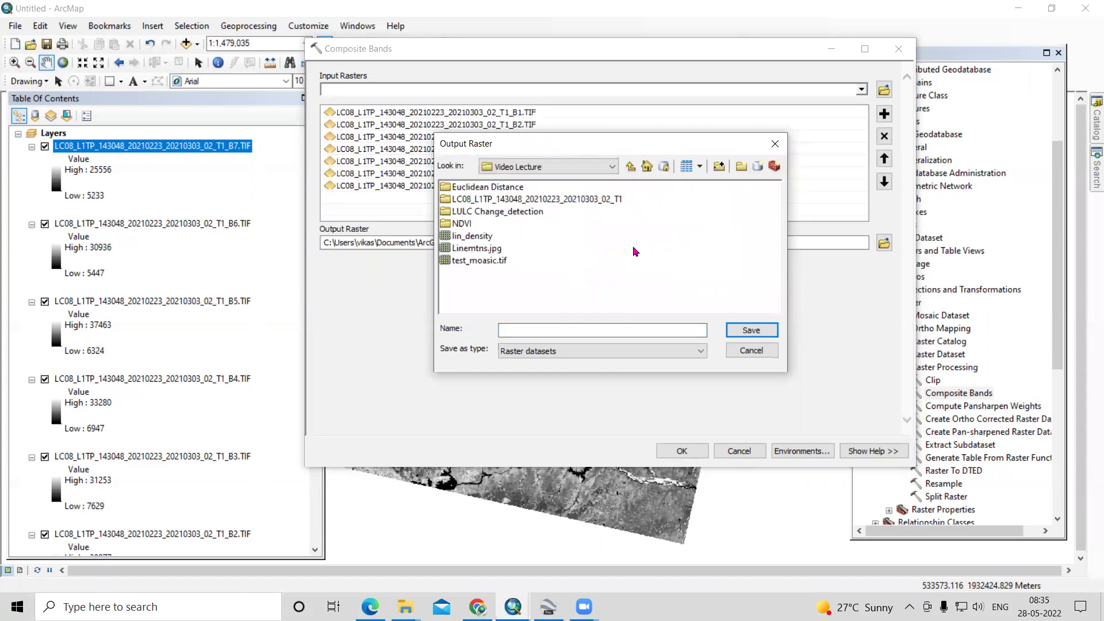
{"action": "left_click", "coordinate": [741, 166]}
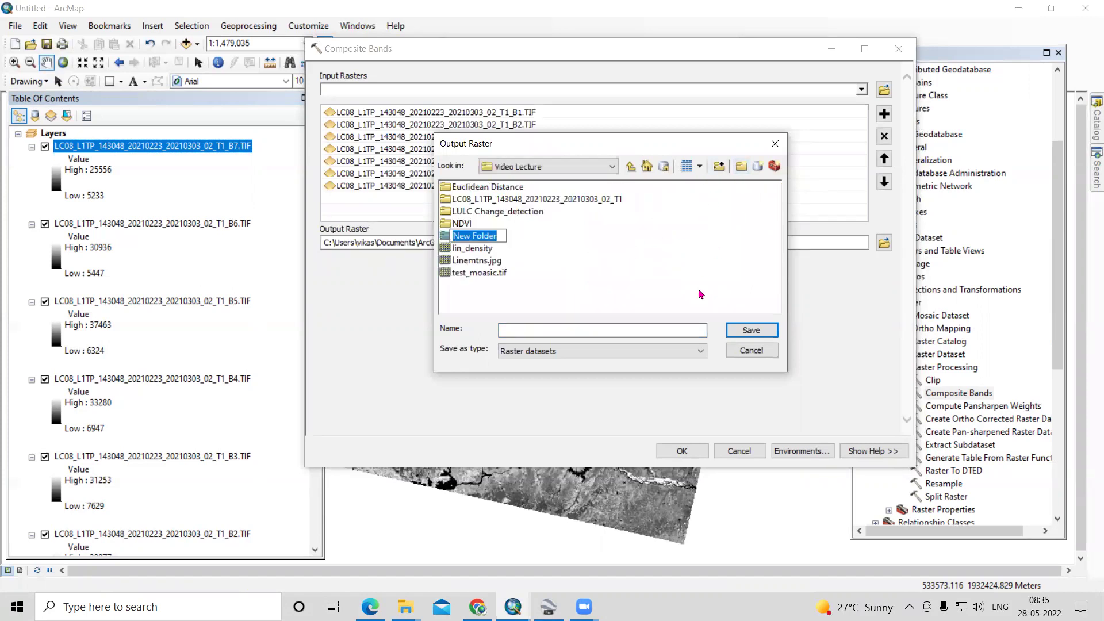
{"action": "type", "text": "SVM"}
{"action": "key", "text": "Return"}
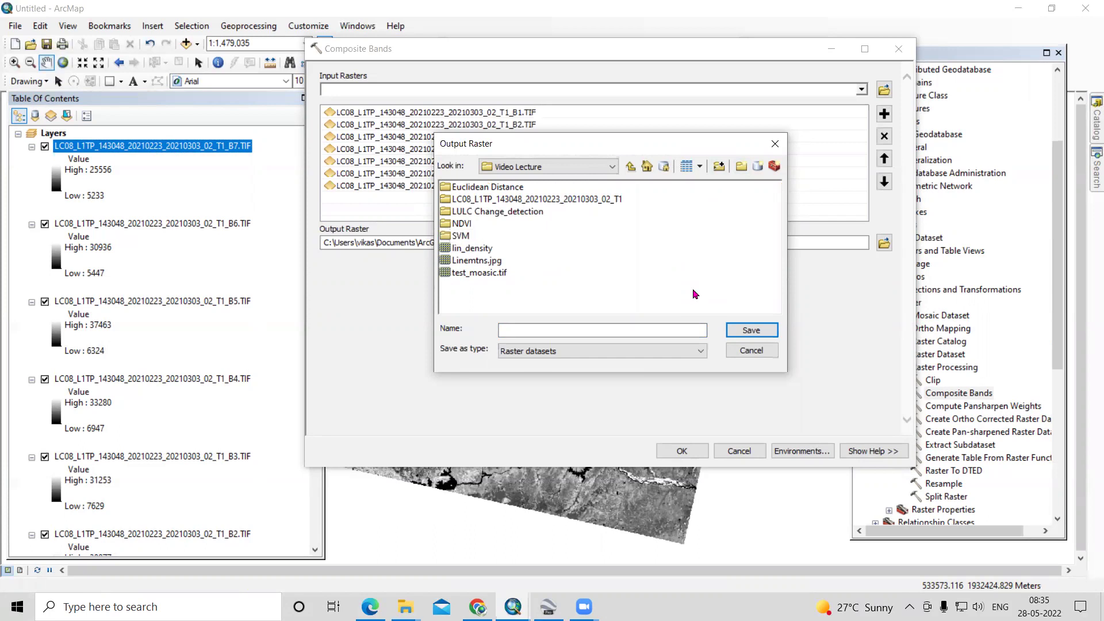
- Save the output raster as Comp_band.tif in the SVM folder and run Composite Bands
{"action": "double_click", "coordinate": [461, 236]}
{"action": "left_click", "coordinate": [537, 330]}
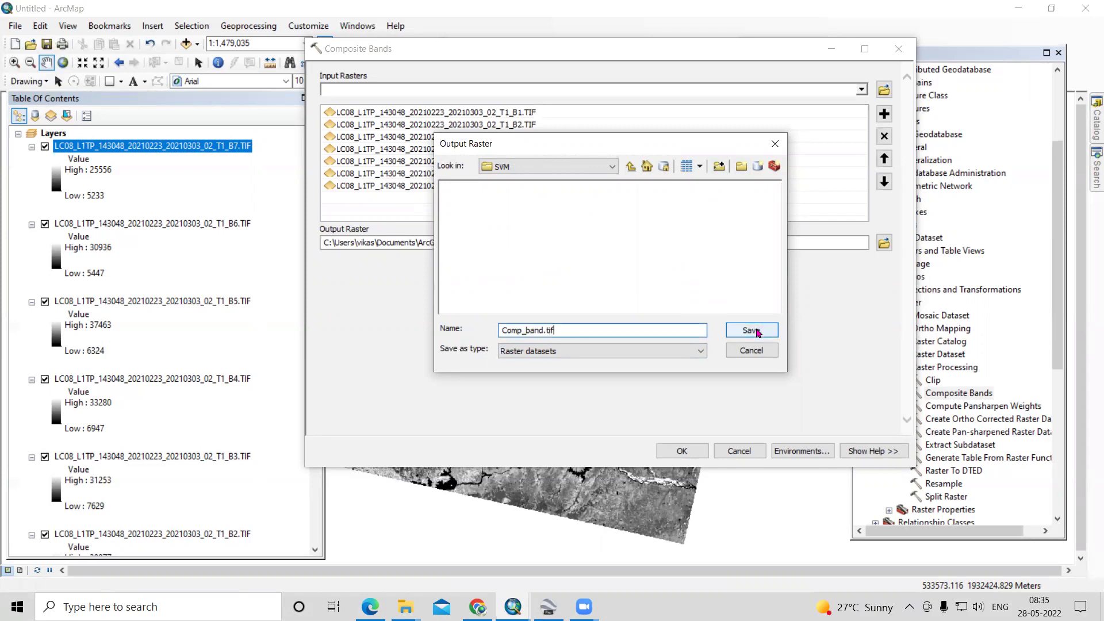
{"action": "left_click", "coordinate": [750, 332]}
{"action": "left_click", "coordinate": [686, 451]}
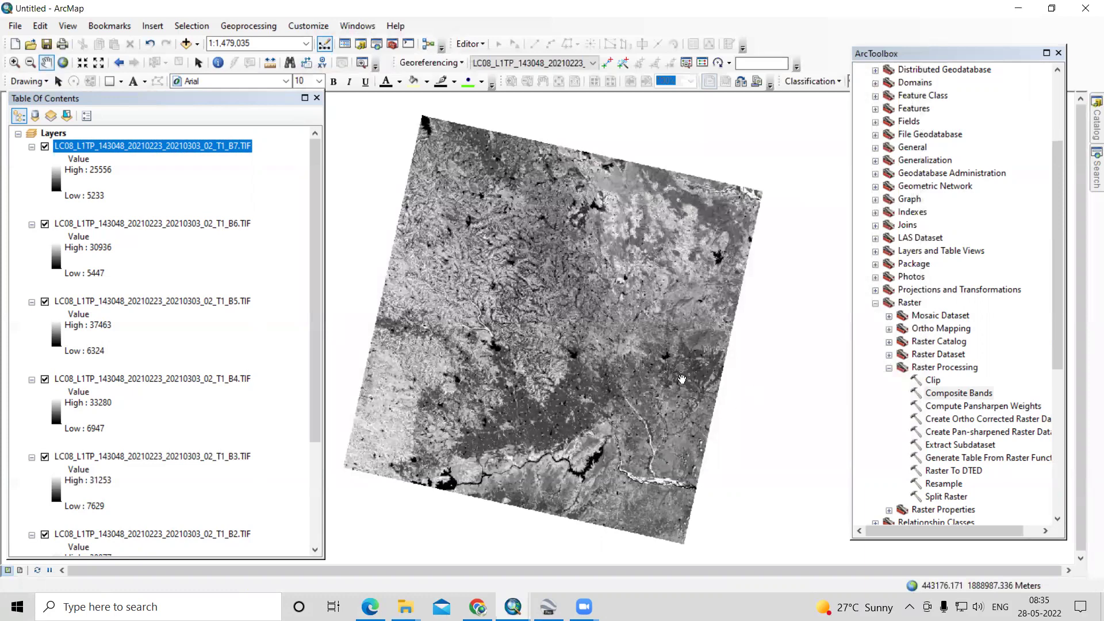
{"action": "left_click_drag", "start_coordinate": [569, 345], "coordinate": [600, 331]}
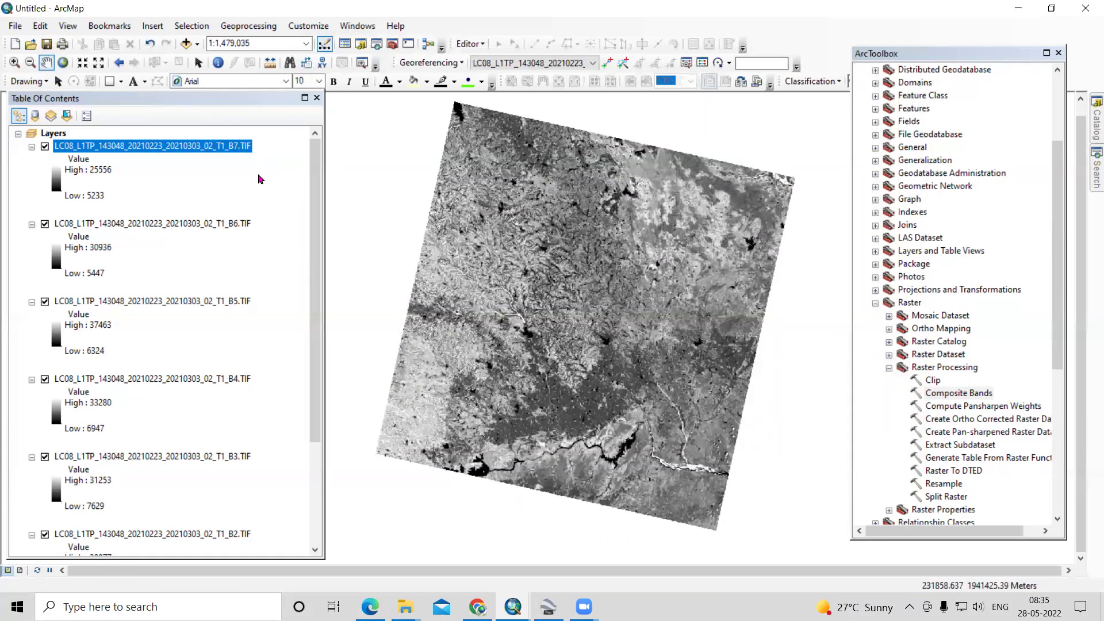
{"action": "scroll", "coordinate": [244, 339], "scroll_direction": "down", "scroll_amount": 3}
{"action": "scroll", "coordinate": [222, 460], "scroll_direction": "up", "scroll_amount": 3}
{"action": "scroll", "coordinate": [607, 195], "scroll_direction": "down", "scroll_amount": 1}
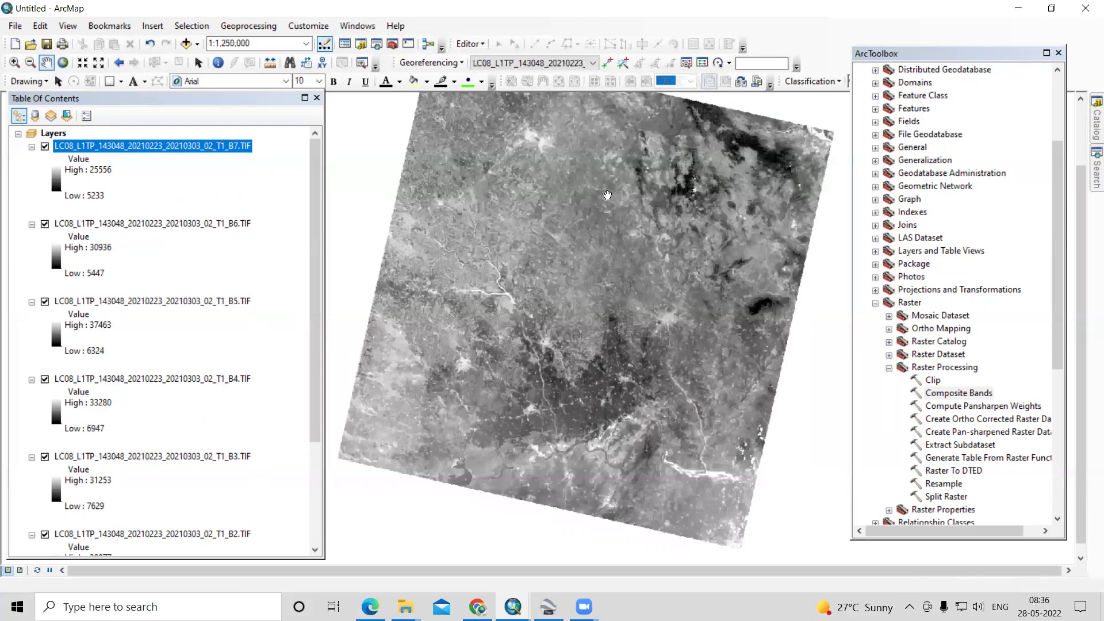
{"action": "left_click_drag", "start_coordinate": [663, 310], "coordinate": [705, 339]}
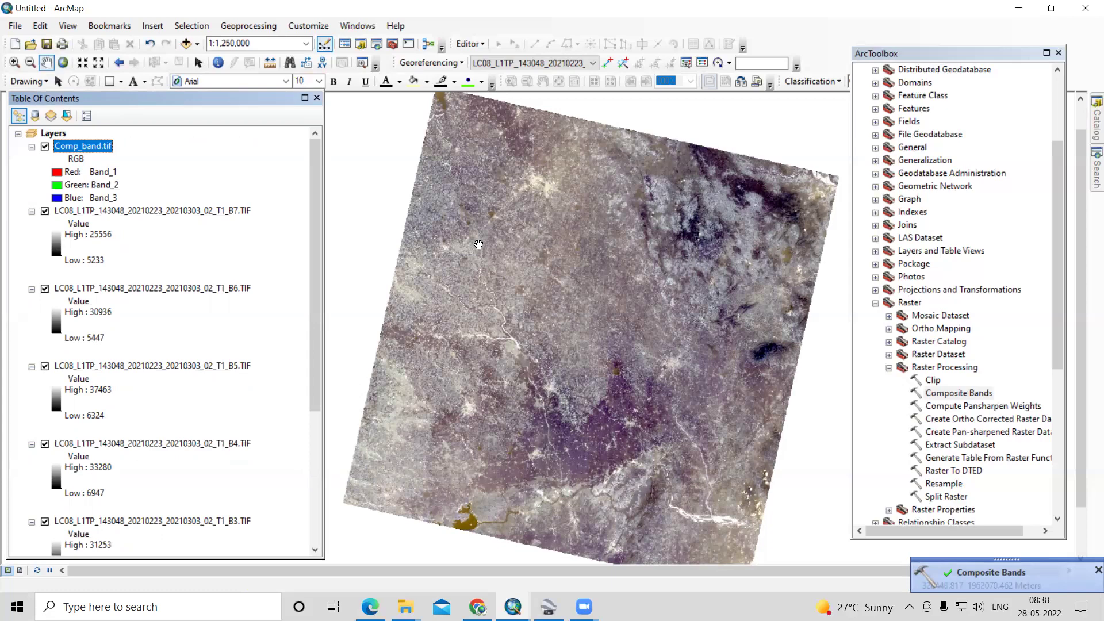
- Assign Band_5 to the red channel and Band_4 to the green channel in the symbology of Comp_band.tif
{"action": "right_click", "coordinate": [84, 146]}
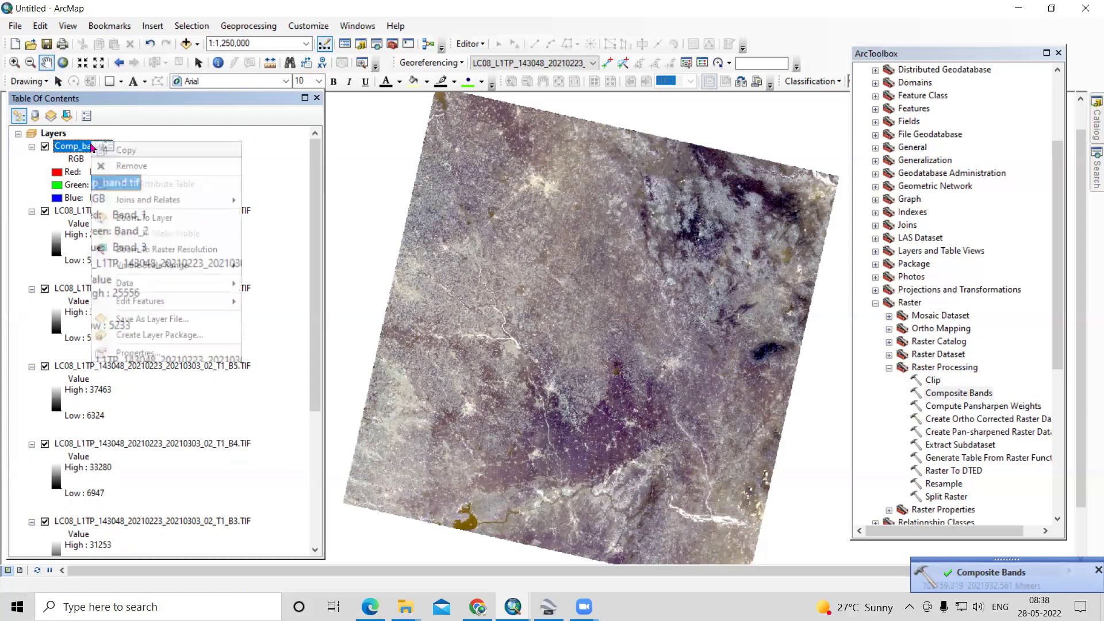
{"action": "left_click", "coordinate": [178, 348]}
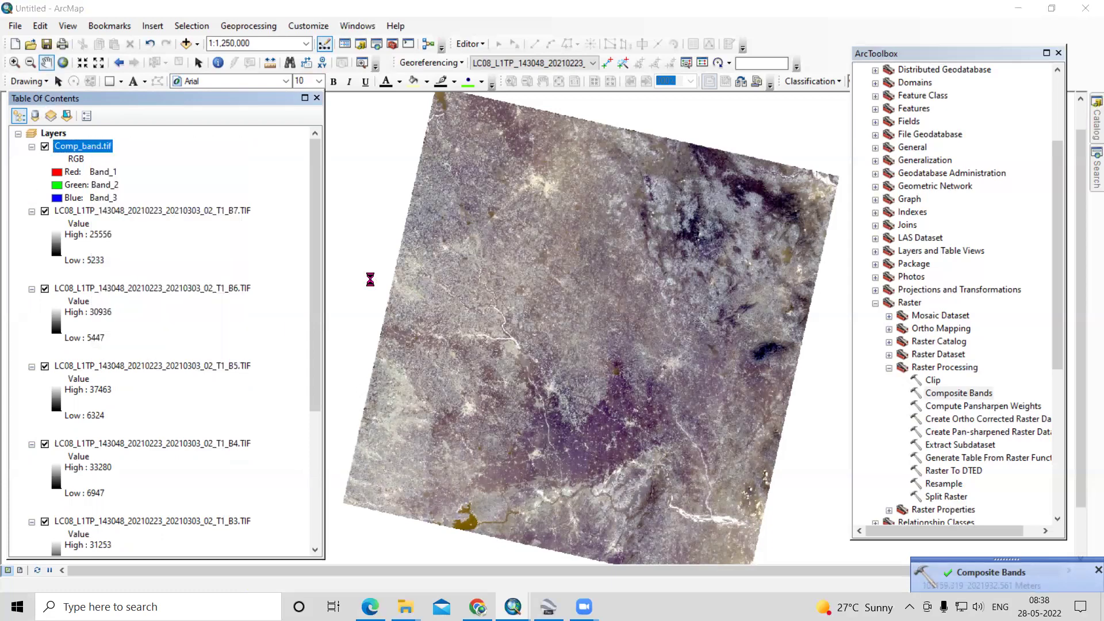
{"action": "scroll", "coordinate": [563, 285], "scroll_direction": "down", "scroll_amount": 5}
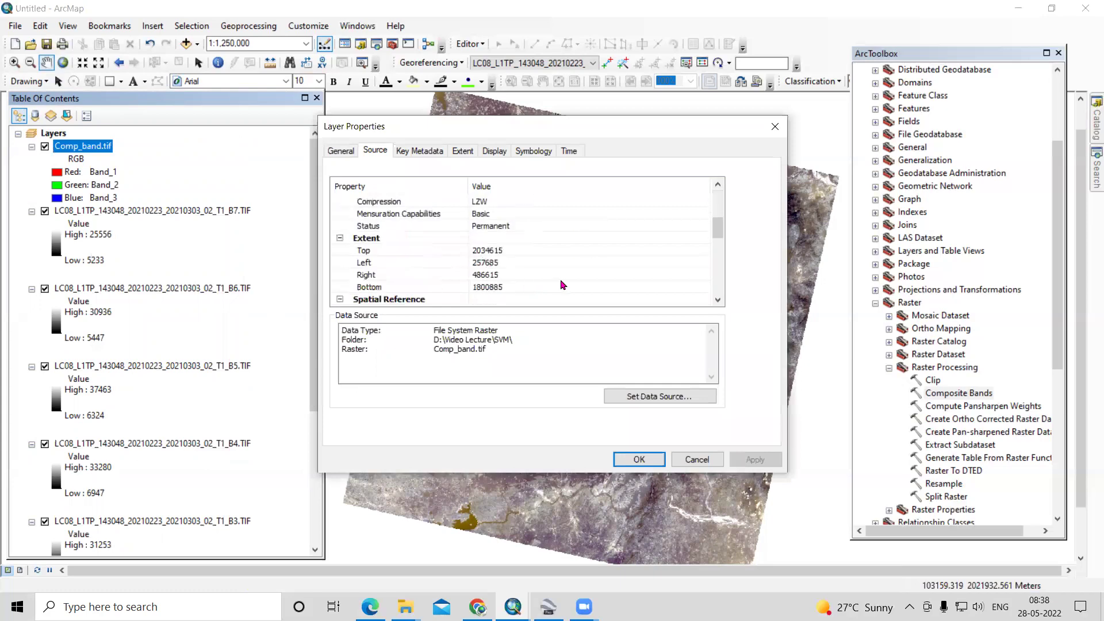
{"action": "scroll", "coordinate": [563, 285], "scroll_direction": "down", "scroll_amount": 2}
{"action": "scroll", "coordinate": [516, 214], "scroll_direction": "up", "scroll_amount": 3}
{"action": "left_click", "coordinate": [540, 151]}
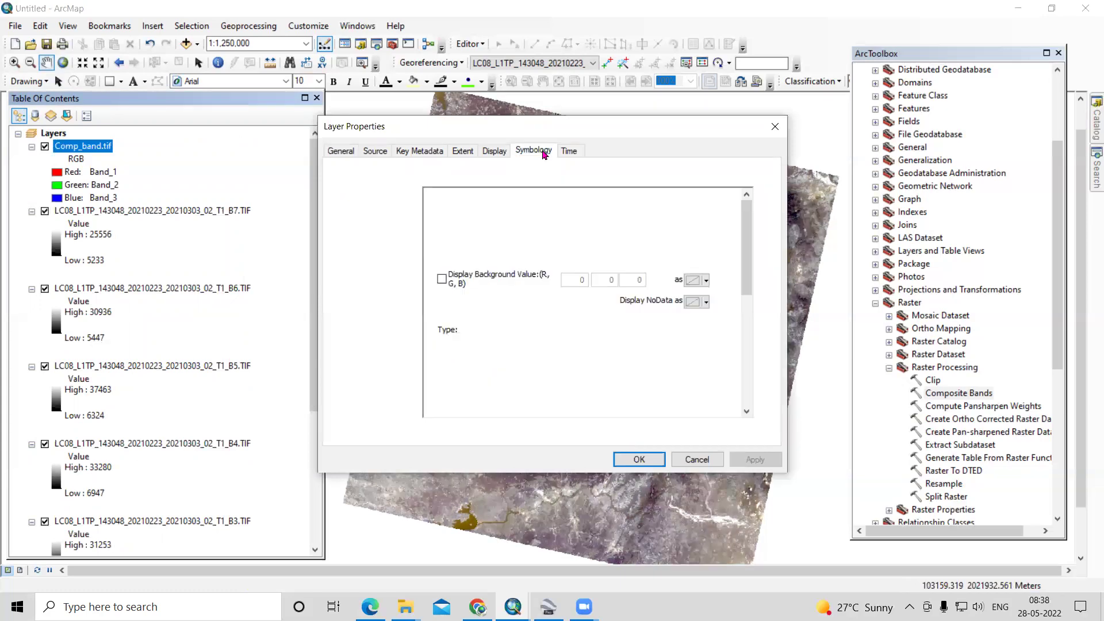
{"action": "left_click", "coordinate": [699, 218]}
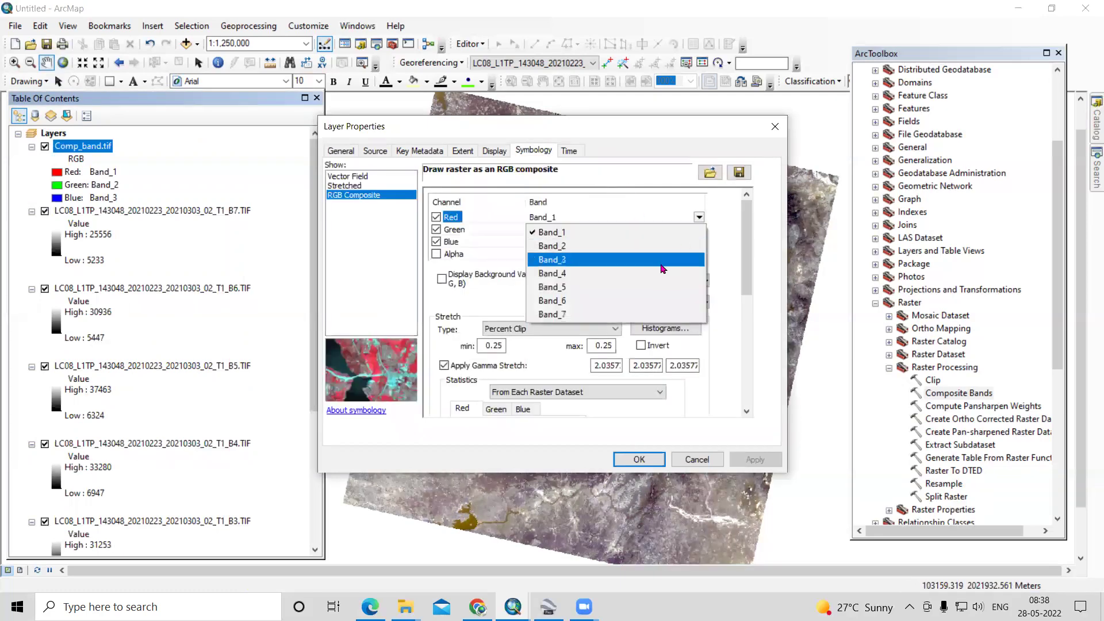
{"action": "left_click", "coordinate": [650, 288]}
{"action": "left_click", "coordinate": [699, 229]}
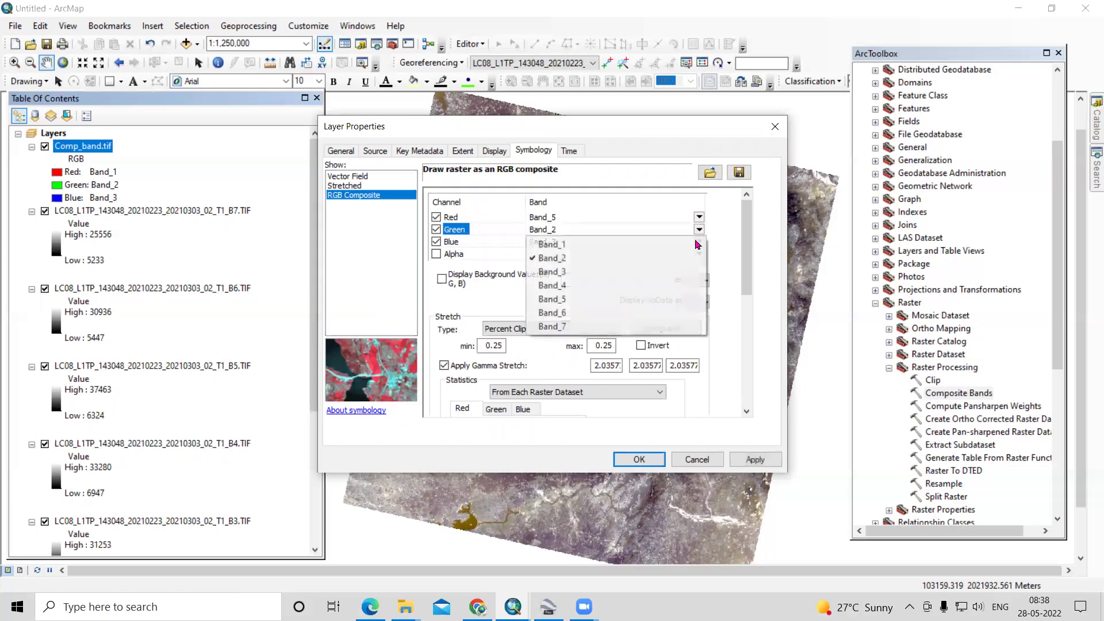
{"action": "left_click", "coordinate": [686, 286]}
{"action": "left_click", "coordinate": [755, 460]}
{"action": "left_click", "coordinate": [640, 459]}
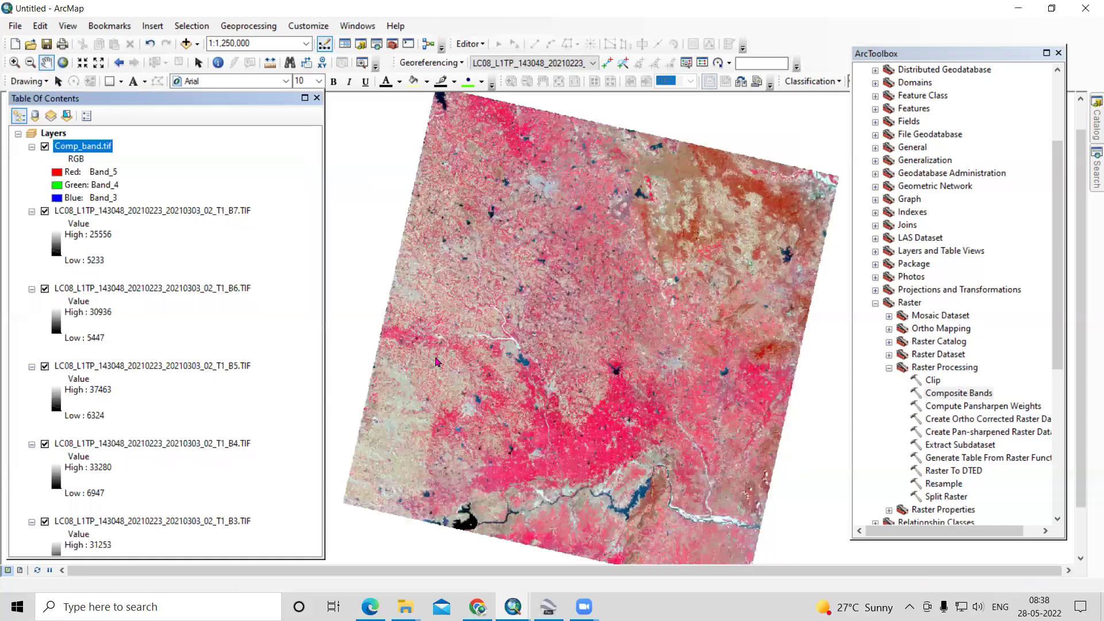
- Collapse the legends of the single-band layers B7 down to B2 in the layer list
{"action": "left_click", "coordinate": [32, 210]}
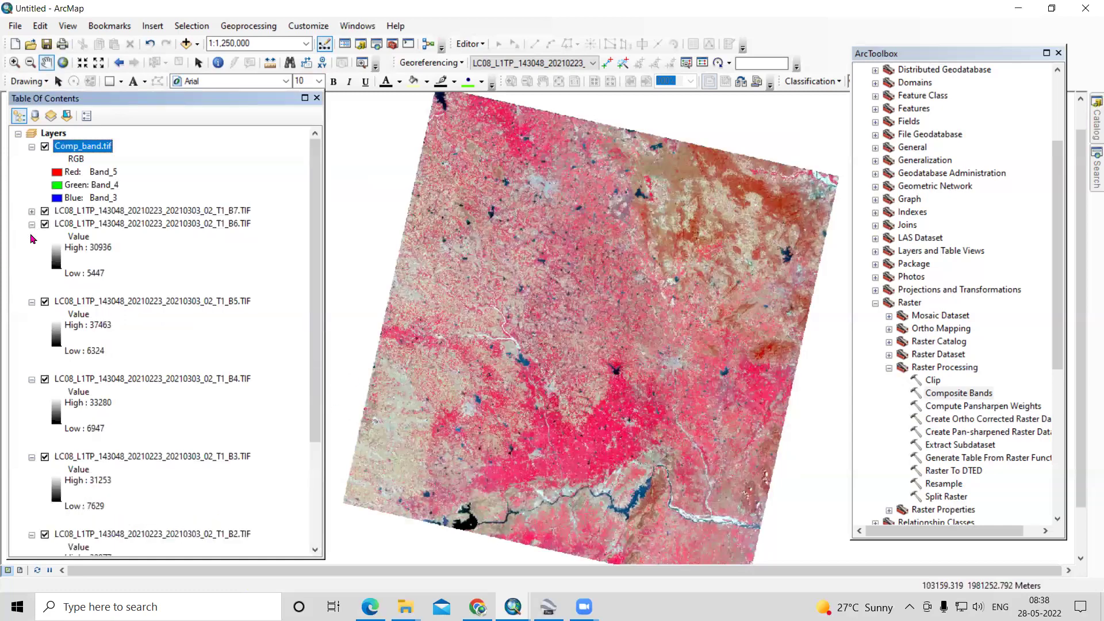
{"action": "left_click", "coordinate": [32, 223]}
{"action": "left_click", "coordinate": [32, 237]}
{"action": "left_click", "coordinate": [32, 249]}
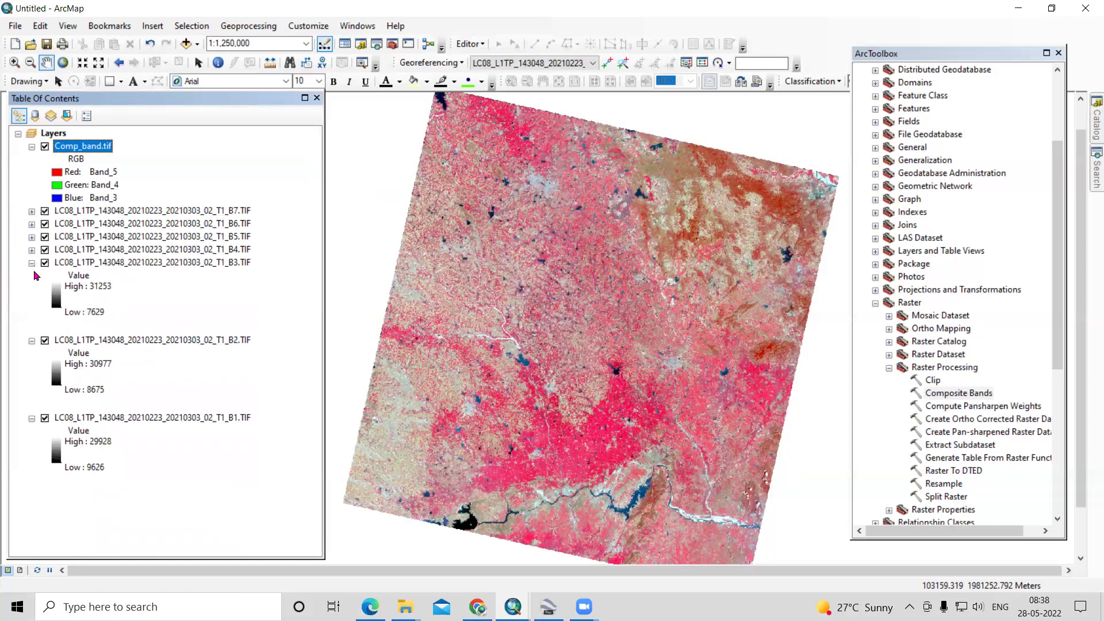
{"action": "left_click", "coordinate": [32, 262]}
{"action": "left_click", "coordinate": [31, 275]}
- Remove the seven single-band layers B1 to B7 from the map, keeping only Comp_band.tif
{"action": "left_click", "coordinate": [185, 211]}
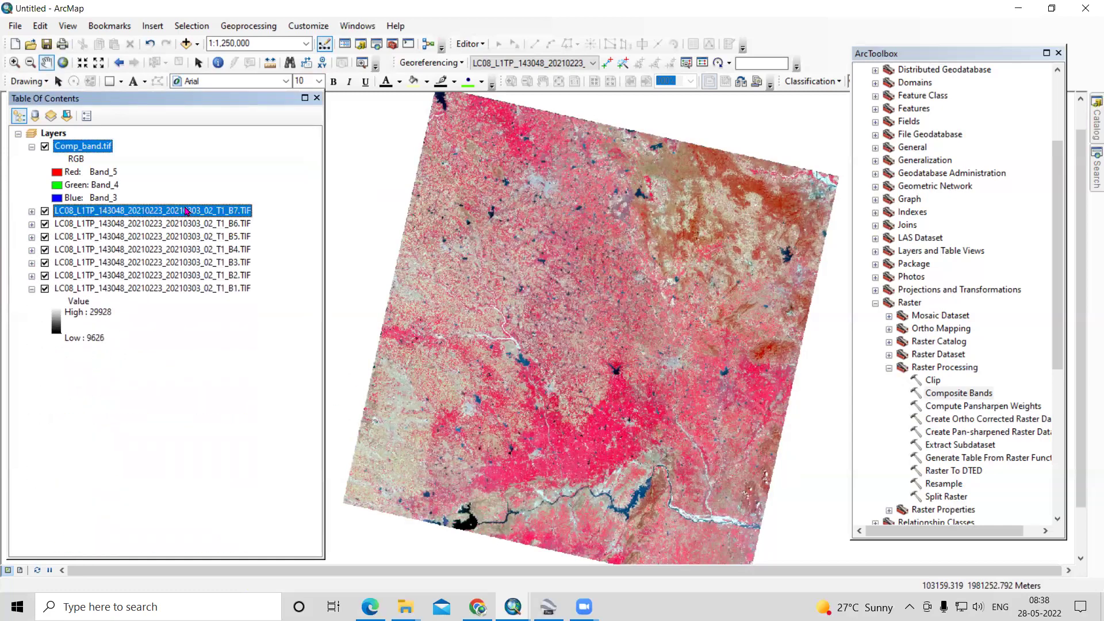
{"action": "left_click", "coordinate": [179, 288], "text": "shift"}
{"action": "right_click", "coordinate": [179, 253]}
{"action": "left_click", "coordinate": [214, 272]}
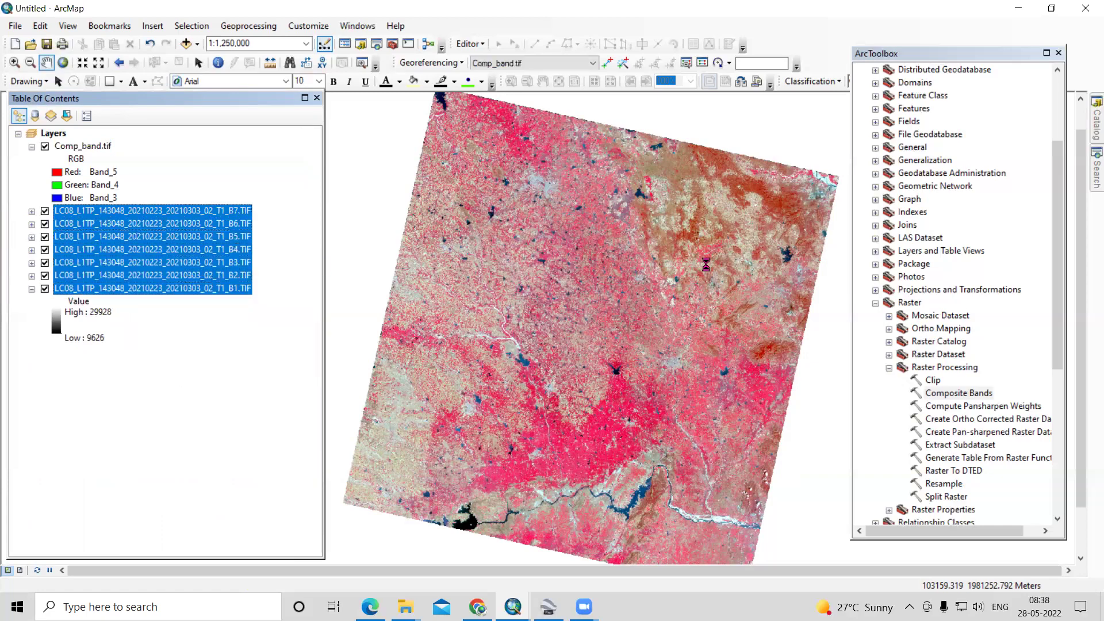
- Examine the false-colour composite at closer scales around its vegetation, water bodies, built-up areas and hills
{"action": "left_click_drag", "start_coordinate": [623, 456], "coordinate": [615, 409]}
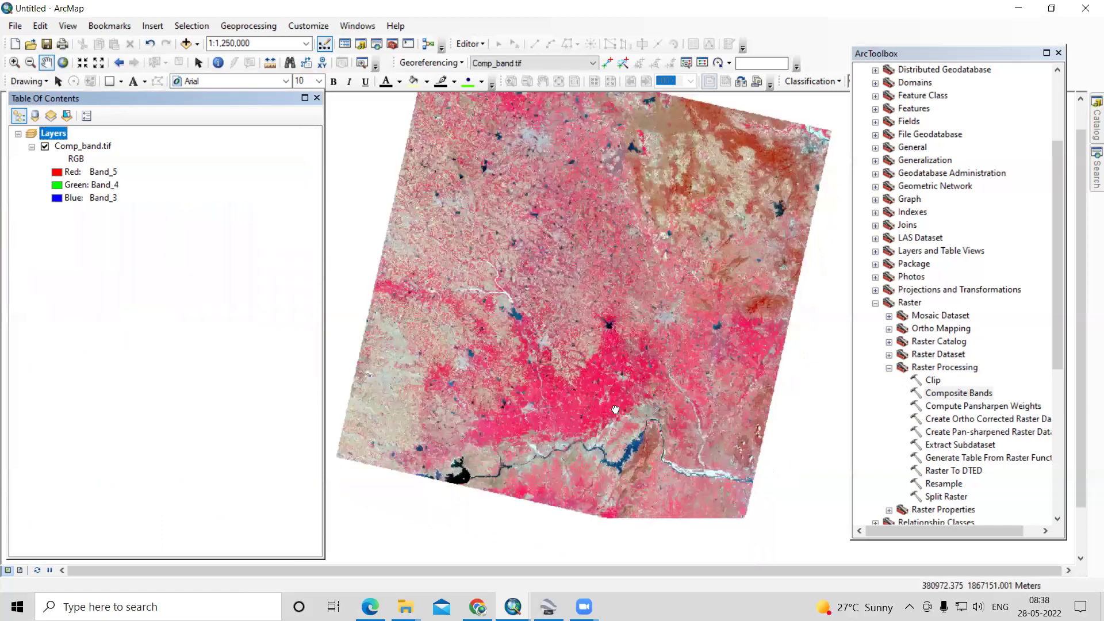
{"action": "scroll", "coordinate": [645, 449], "scroll_direction": "up", "scroll_amount": 3}
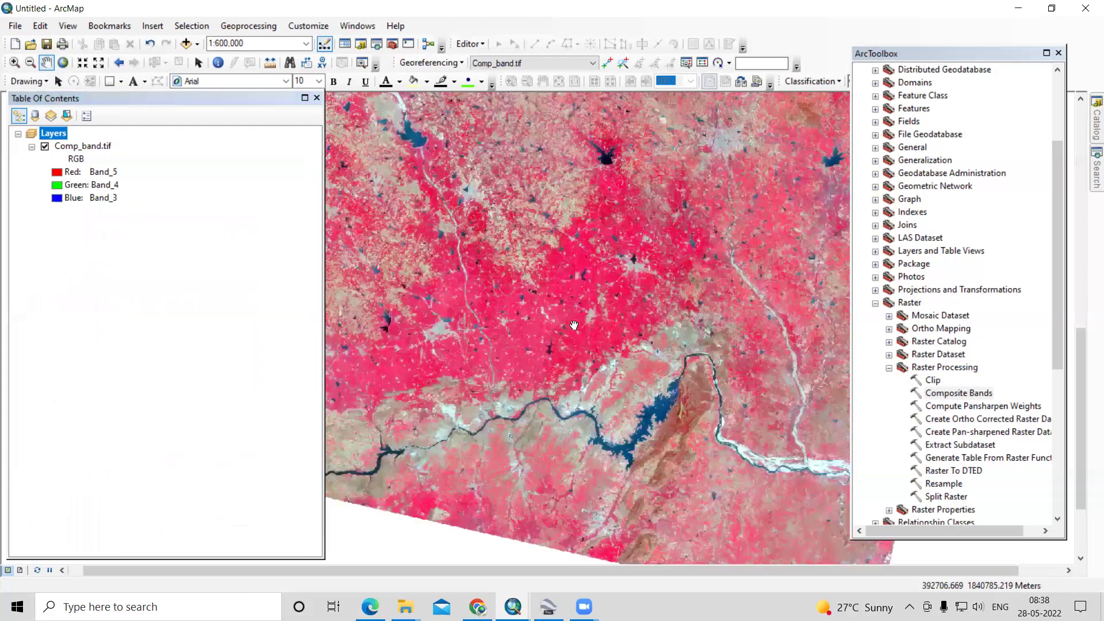
{"action": "scroll", "coordinate": [574, 322], "scroll_direction": "up", "scroll_amount": 2}
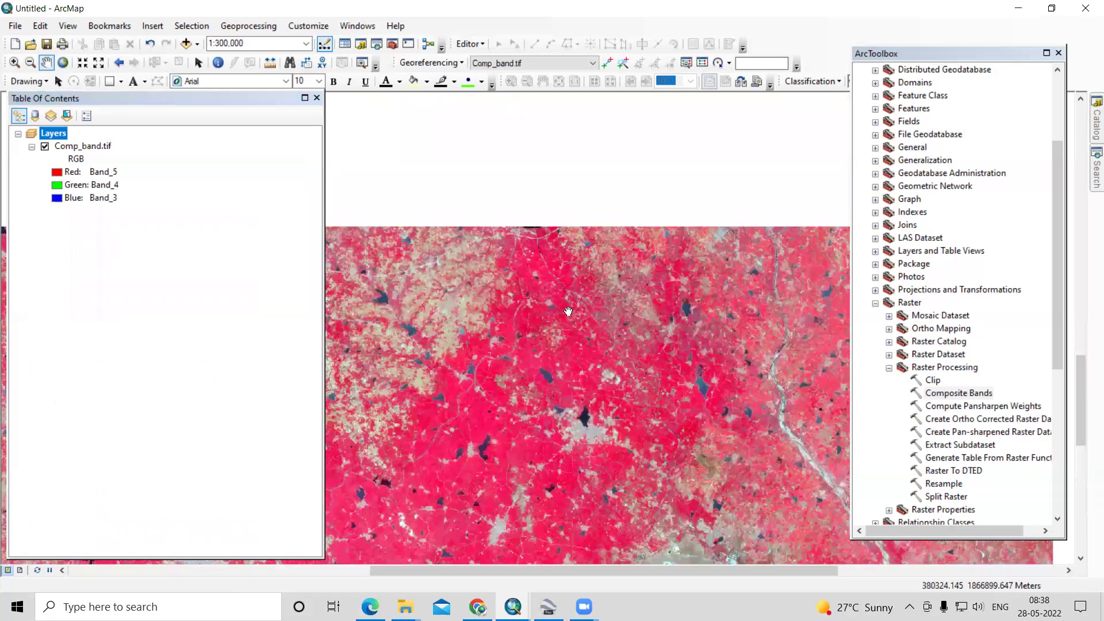
{"action": "left_click_drag", "start_coordinate": [566, 305], "coordinate": [578, 401]}
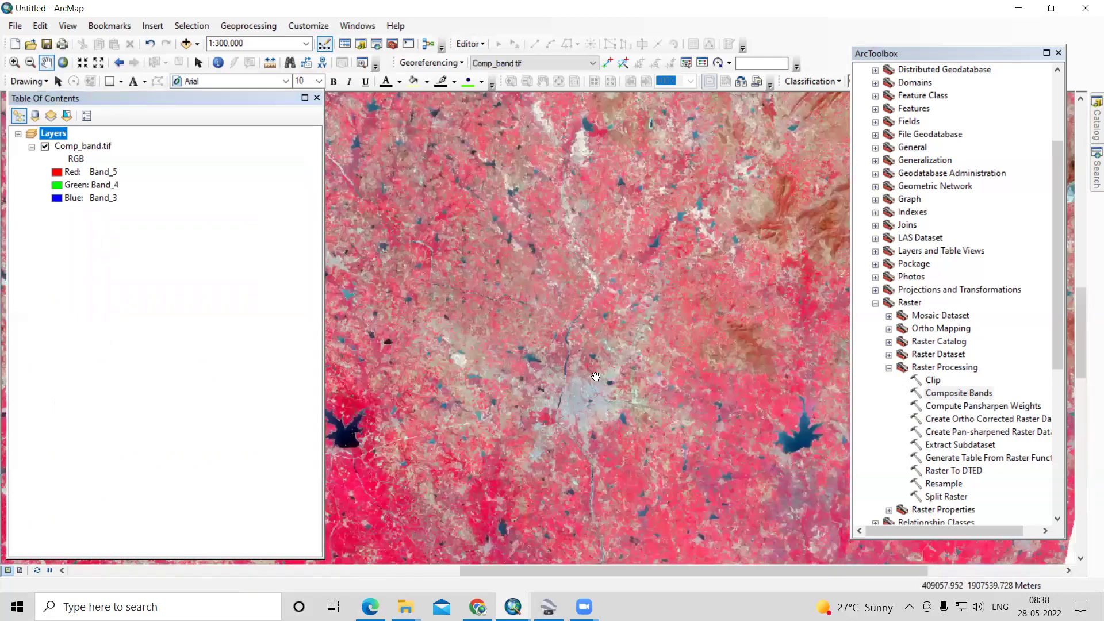
{"action": "scroll", "coordinate": [596, 377], "scroll_direction": "up", "scroll_amount": 1}
{"action": "scroll", "coordinate": [468, 364], "scroll_direction": "down", "scroll_amount": 2}
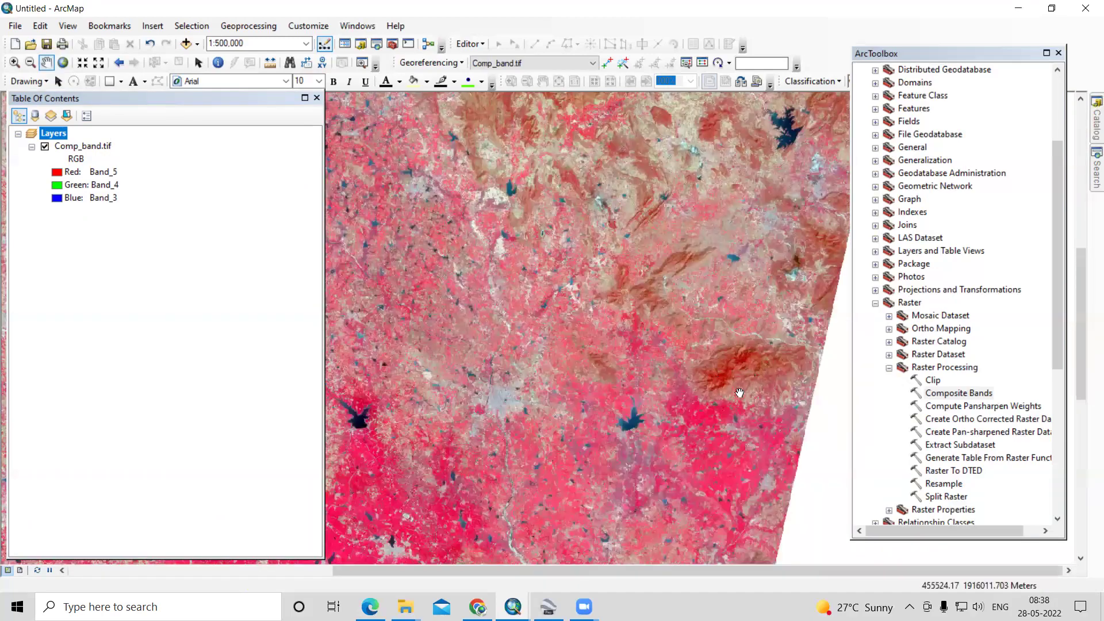
- Examine the false-colour composite across the scene, checking the northern reservoir, the city area, small lakes and hills at closer scales
{"action": "scroll", "coordinate": [719, 388], "scroll_direction": "up", "scroll_amount": 1}
{"action": "scroll", "coordinate": [521, 333], "scroll_direction": "down", "scroll_amount": 3}
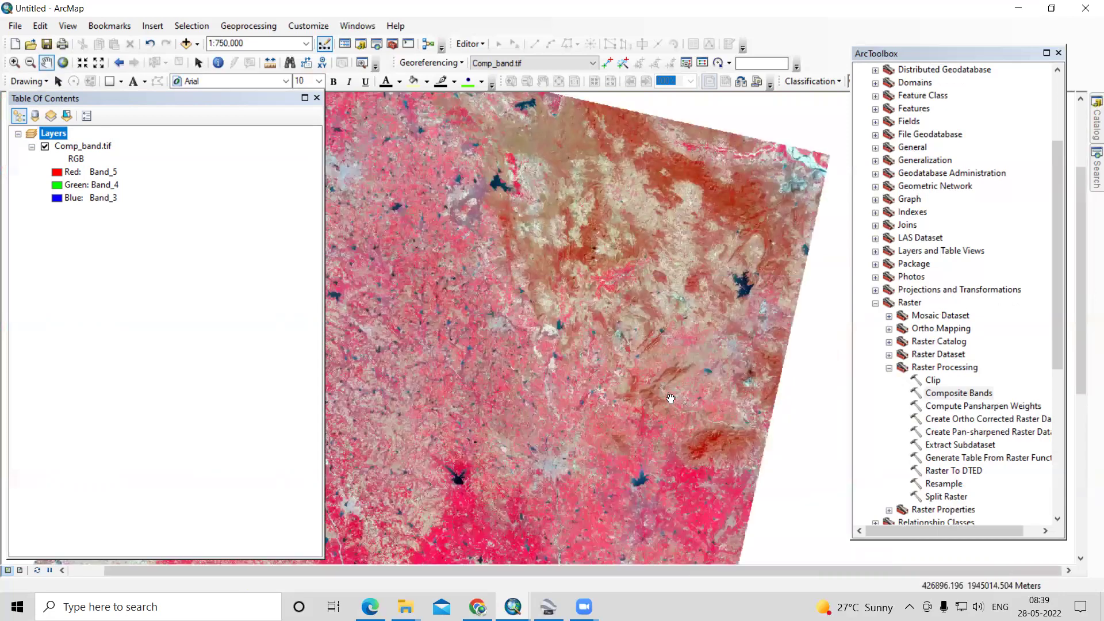
{"action": "left_click_drag", "start_coordinate": [666, 394], "coordinate": [560, 319]}
{"action": "scroll", "coordinate": [520, 319], "scroll_direction": "up", "scroll_amount": 3}
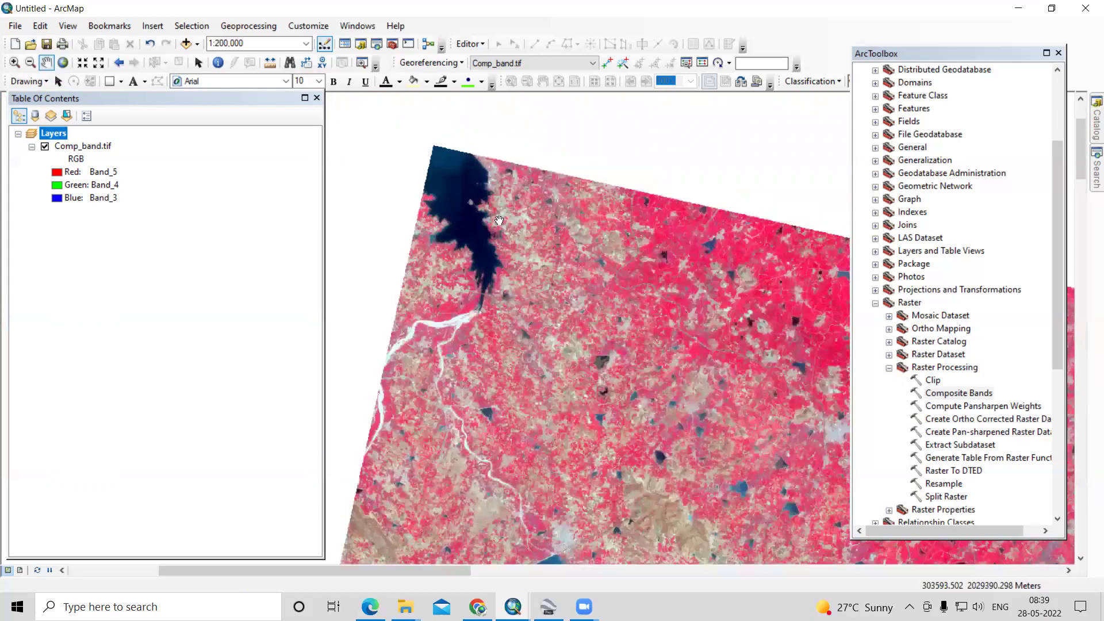
{"action": "left_click_drag", "start_coordinate": [462, 273], "coordinate": [648, 477]}
{"action": "left_click_drag", "start_coordinate": [566, 314], "coordinate": [631, 440]}
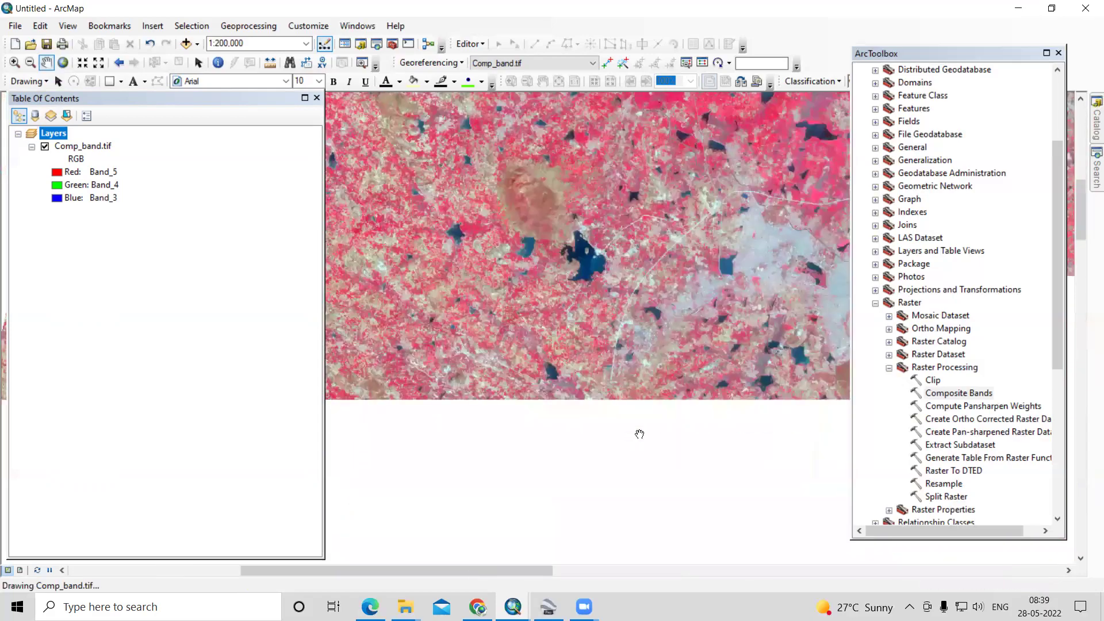
{"action": "scroll", "coordinate": [557, 358], "scroll_direction": "up", "scroll_amount": 4}
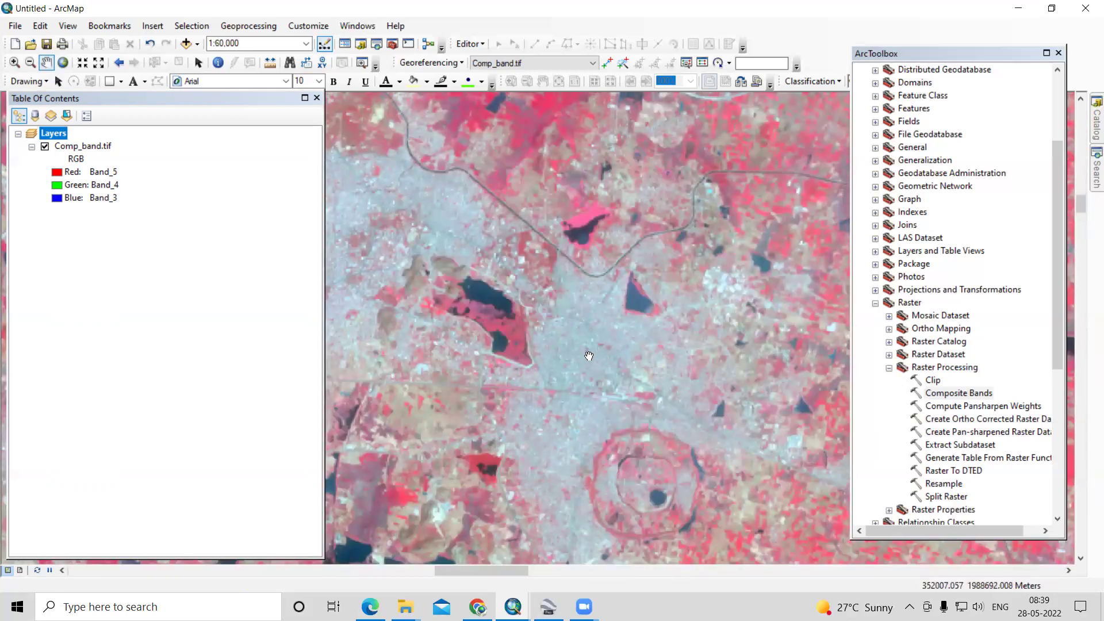
{"action": "scroll", "coordinate": [608, 349], "scroll_direction": "down", "scroll_amount": 5}
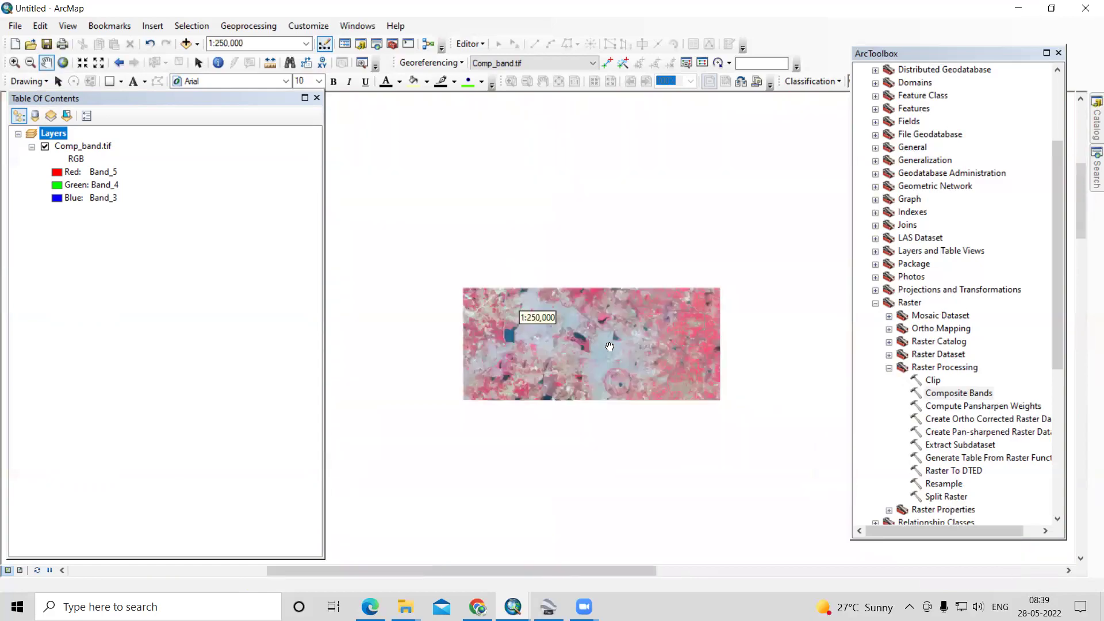
{"action": "left_click_drag", "start_coordinate": [713, 282], "coordinate": [816, 211]}
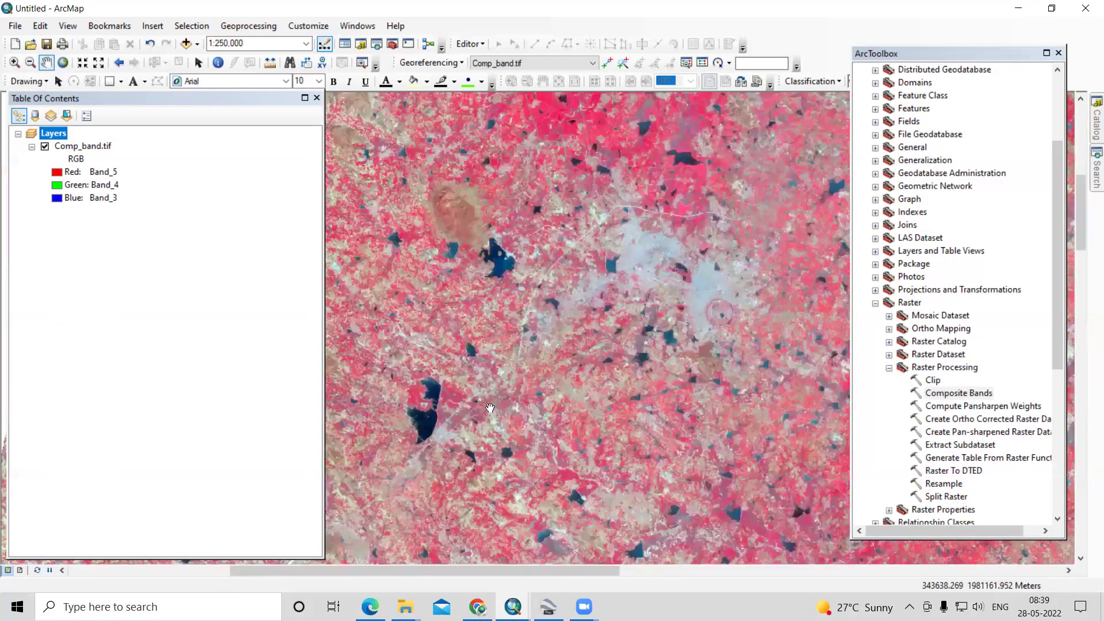
{"action": "left_click_drag", "start_coordinate": [742, 336], "coordinate": [632, 479]}
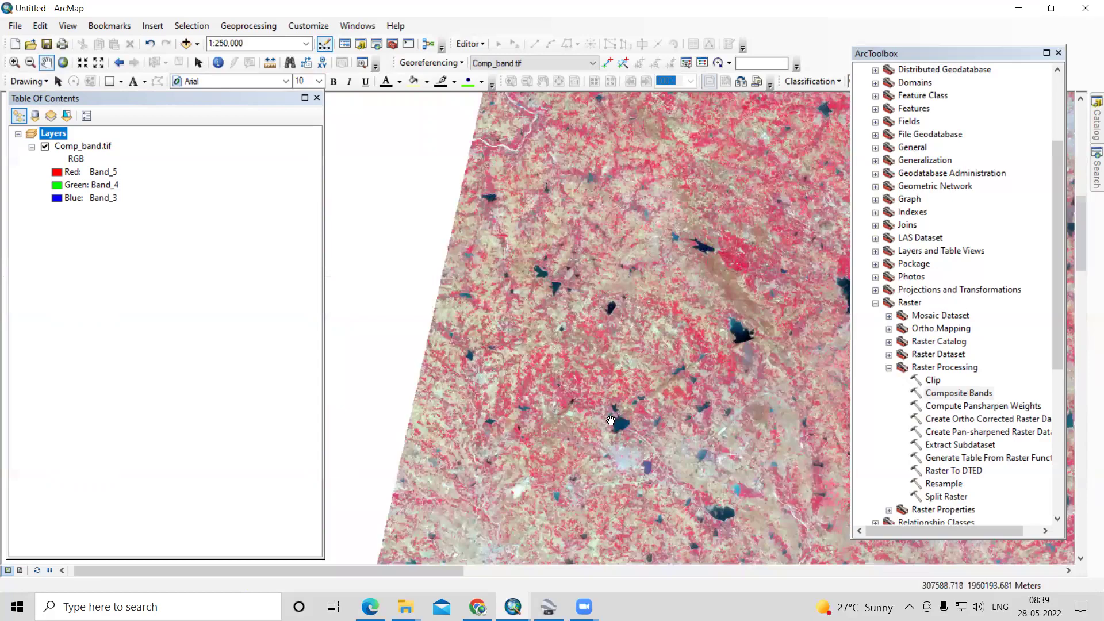
{"action": "scroll", "coordinate": [611, 421], "scroll_direction": "up", "scroll_amount": 3}
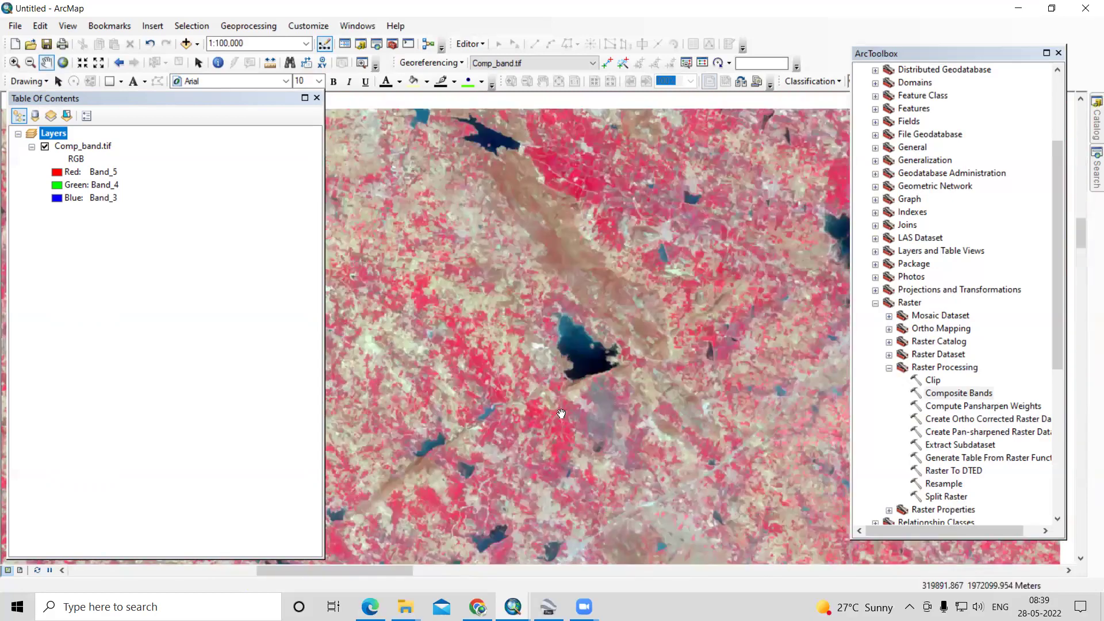
- Uncover the Image Classification controls and open the Training Sample Manager for Comp_band.tif
{"action": "scroll", "coordinate": [561, 414], "scroll_direction": "down", "scroll_amount": 3}
{"action": "left_click_drag", "start_coordinate": [951, 53], "coordinate": [983, 85]}
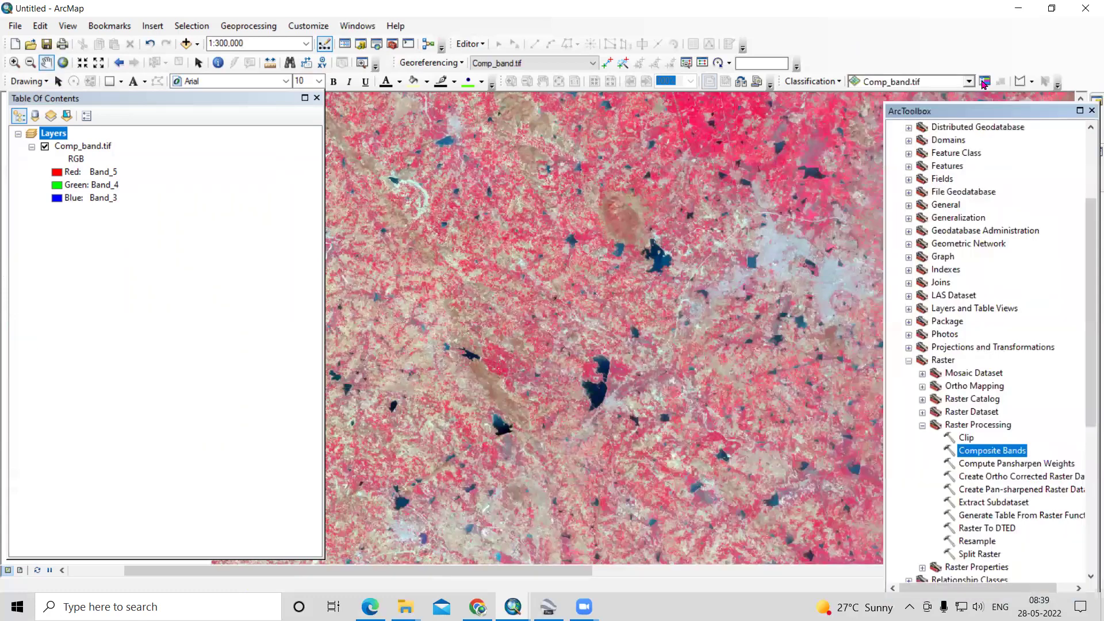
{"action": "left_click", "coordinate": [983, 81]}
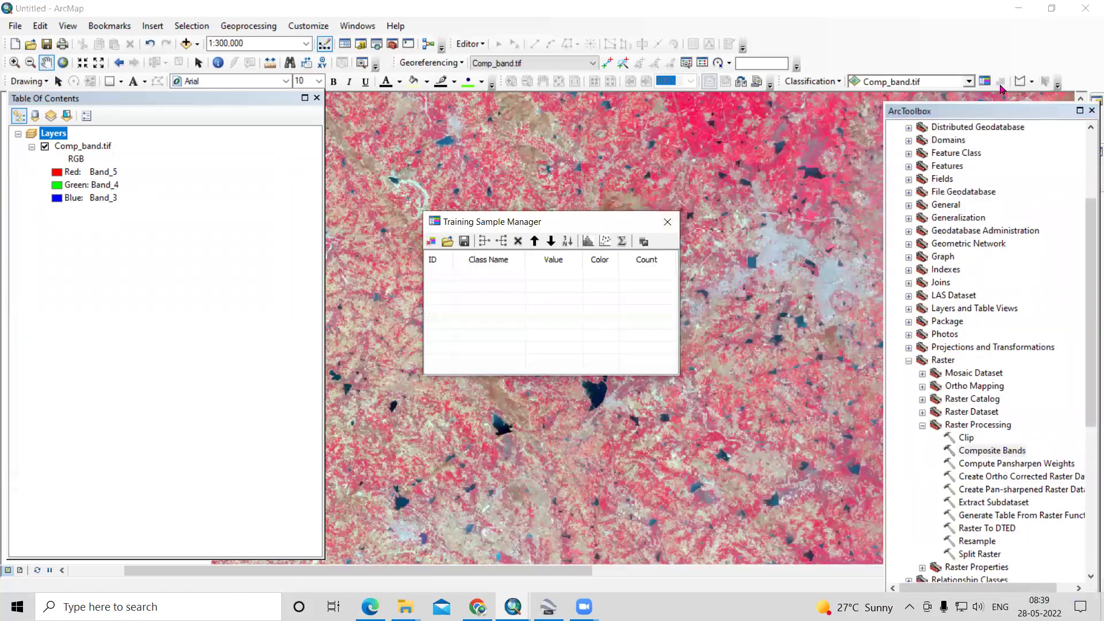
- Check that the Spatial Analyst extension and the Image Classification toolbar are enabled
{"action": "left_click", "coordinate": [817, 84]}
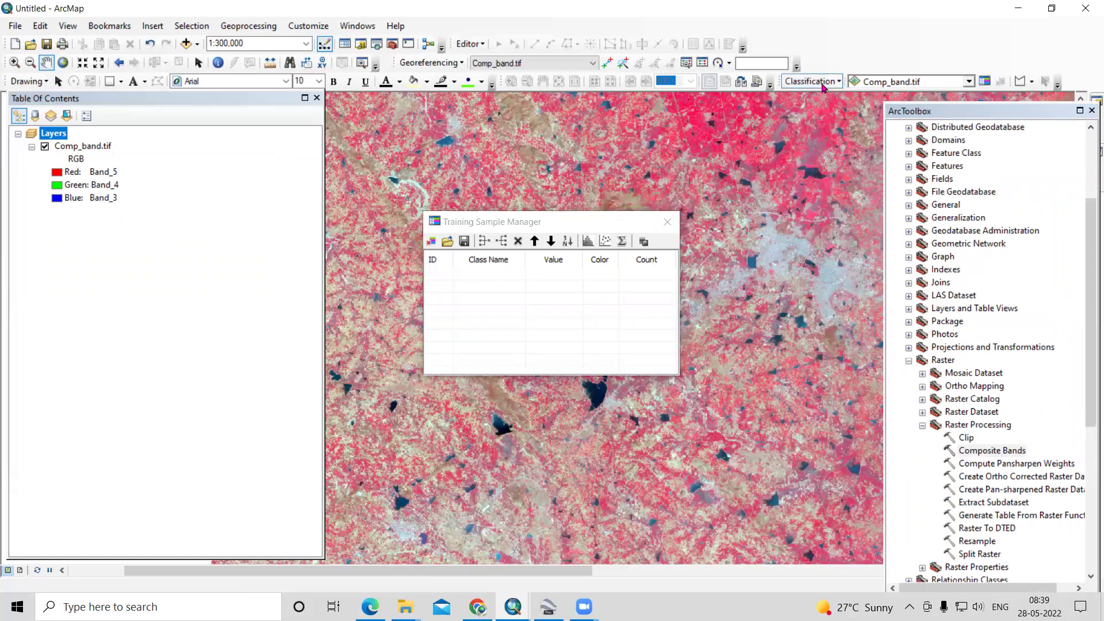
{"action": "left_click", "coordinate": [311, 26]}
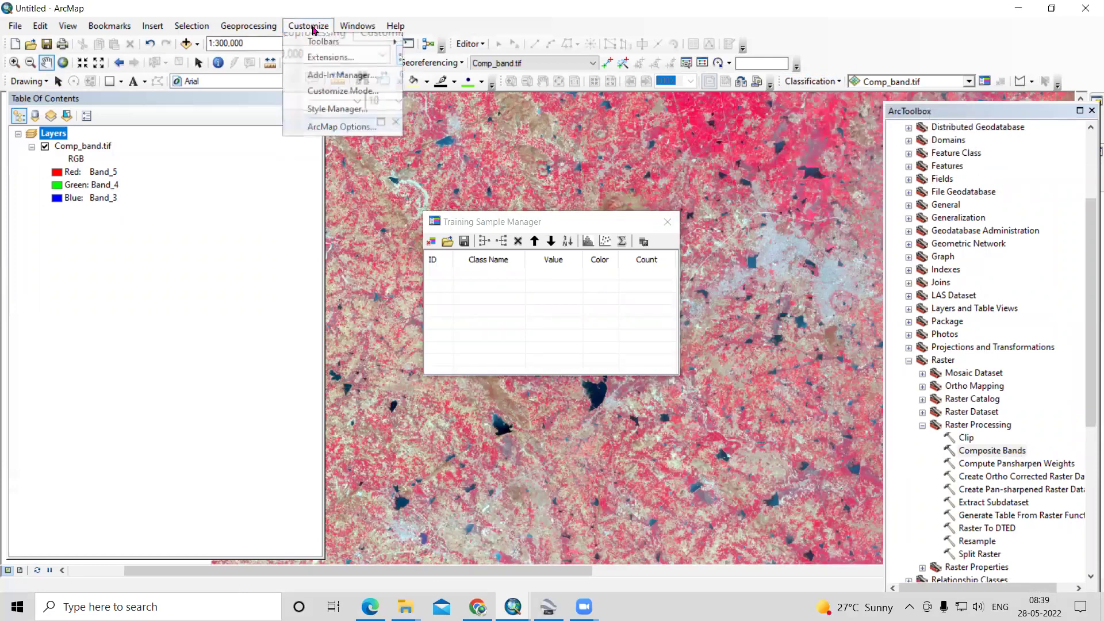
{"action": "left_click", "coordinate": [333, 58]}
{"action": "key", "text": "alt+Tab"}
{"action": "key", "text": "alt+Tab"}
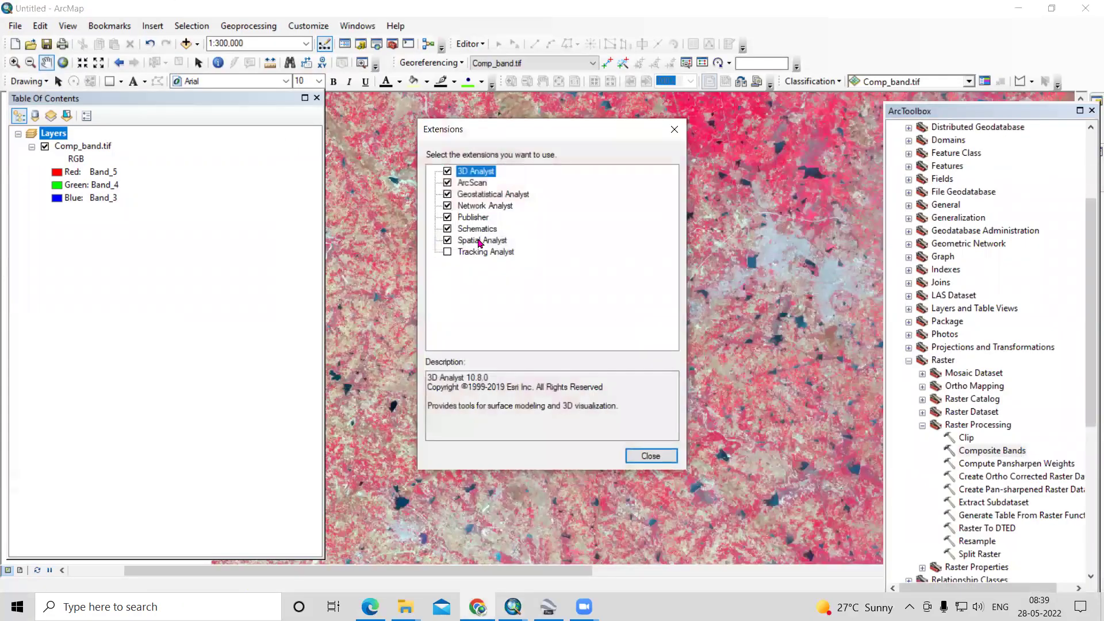
{"action": "left_click", "coordinate": [649, 456]}
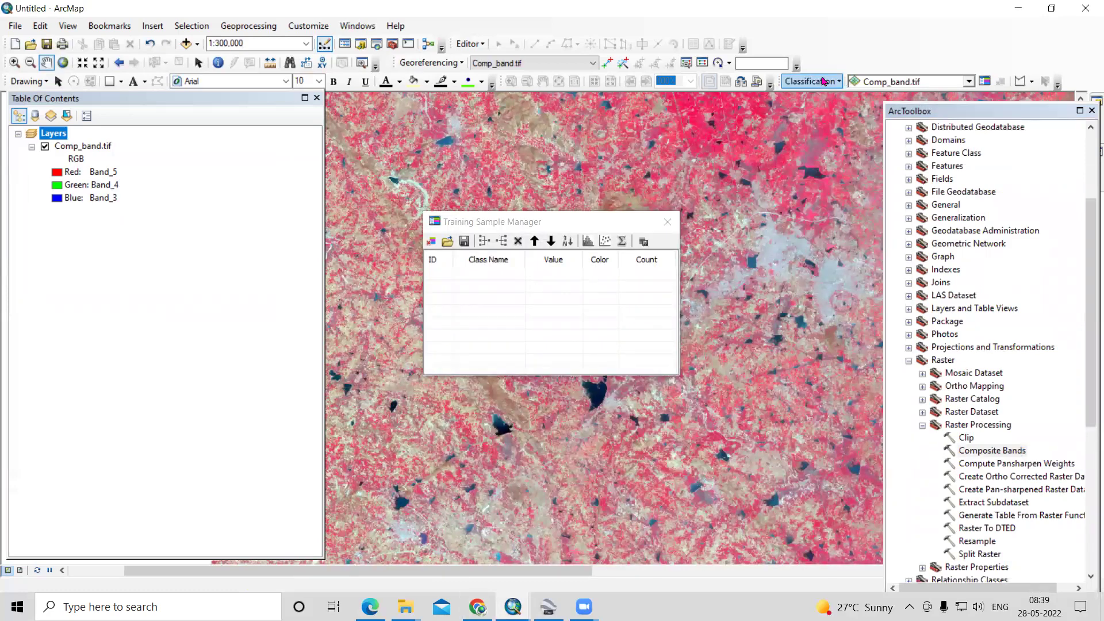
{"action": "right_click", "coordinate": [886, 44]}
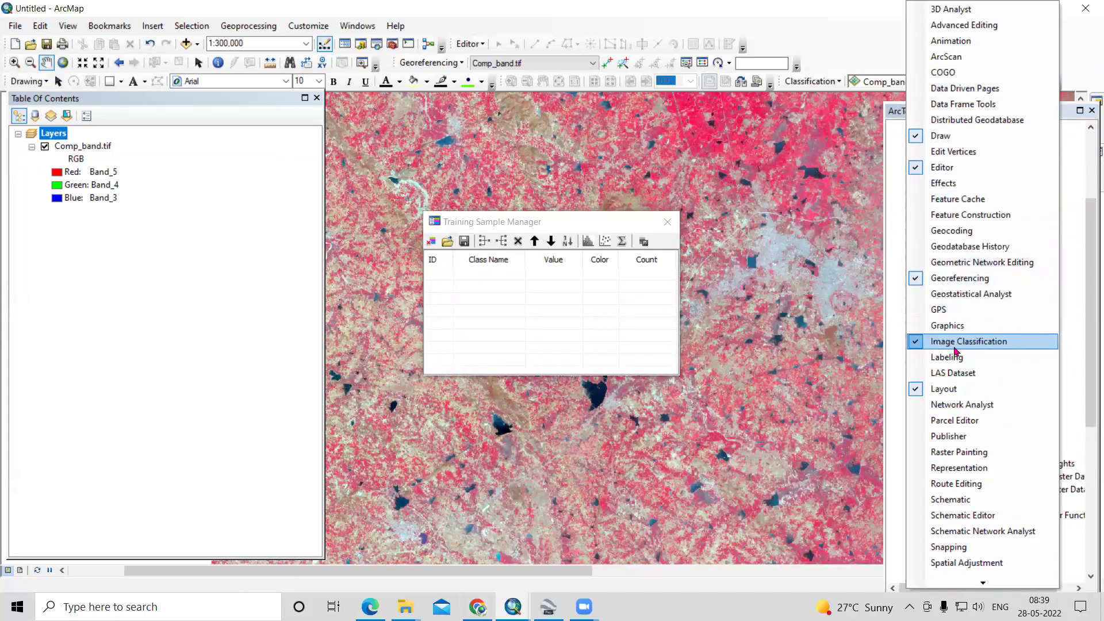
{"action": "left_click", "coordinate": [850, 56]}
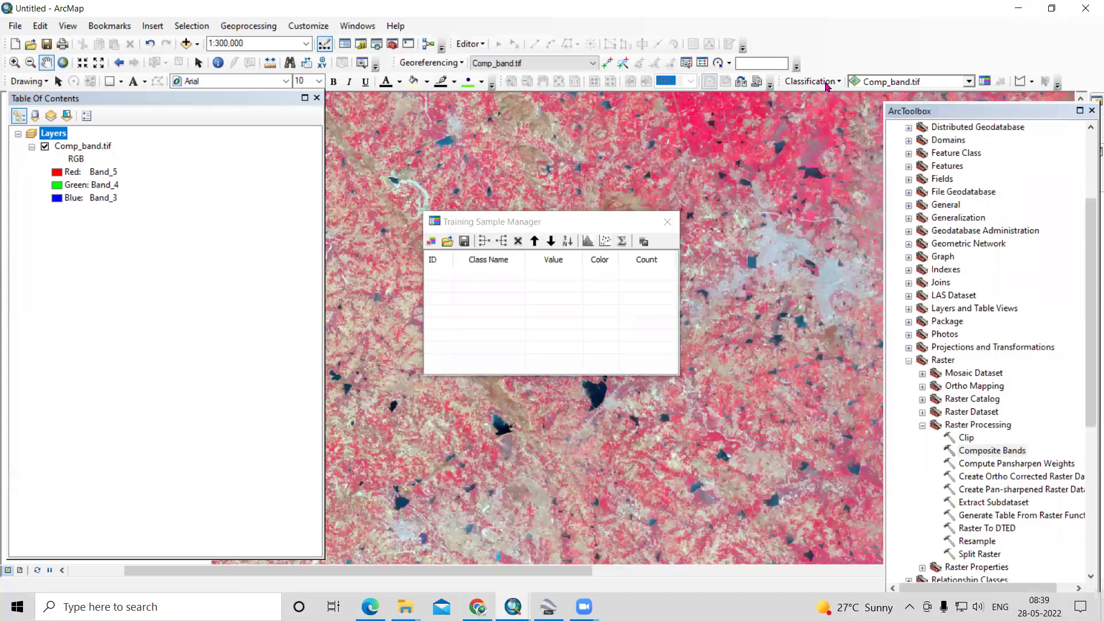
- Place the empty Training Sample Manager over the upper part of the map and bring up the Draw Polygon sampling tool
{"action": "left_click", "coordinate": [985, 82]}
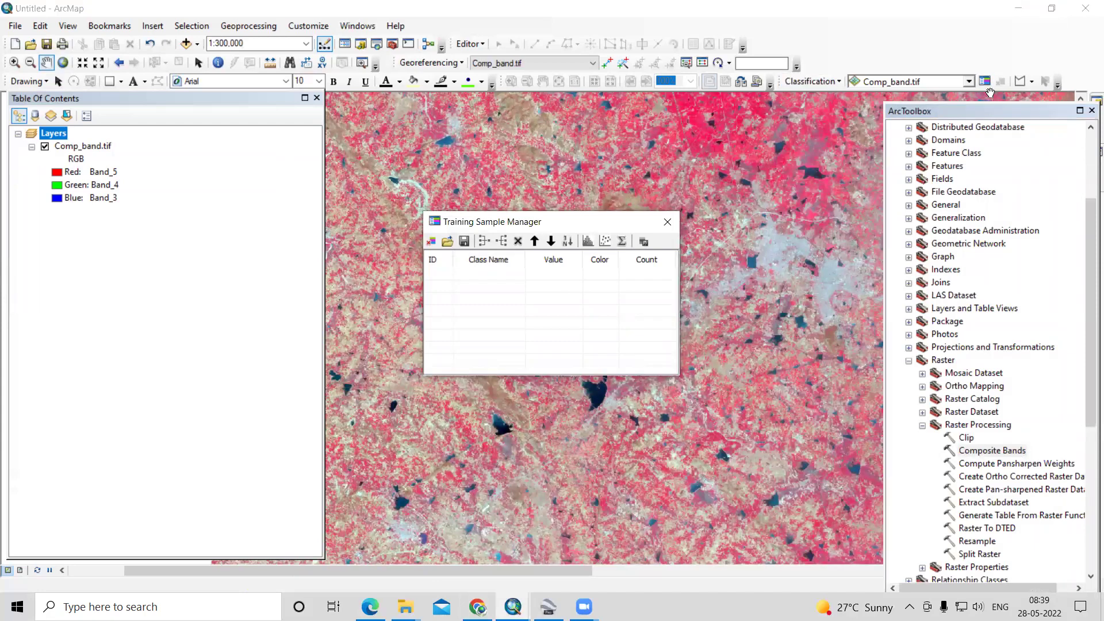
{"action": "left_click_drag", "start_coordinate": [549, 225], "coordinate": [640, 149]}
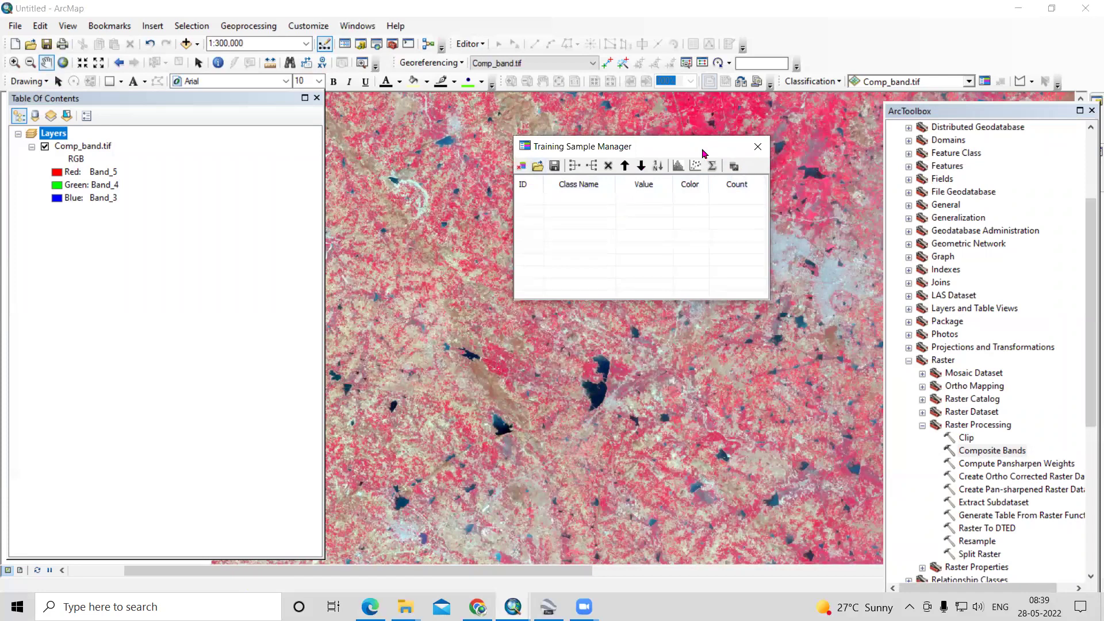
{"action": "left_click_drag", "start_coordinate": [656, 156], "coordinate": [608, 149]}
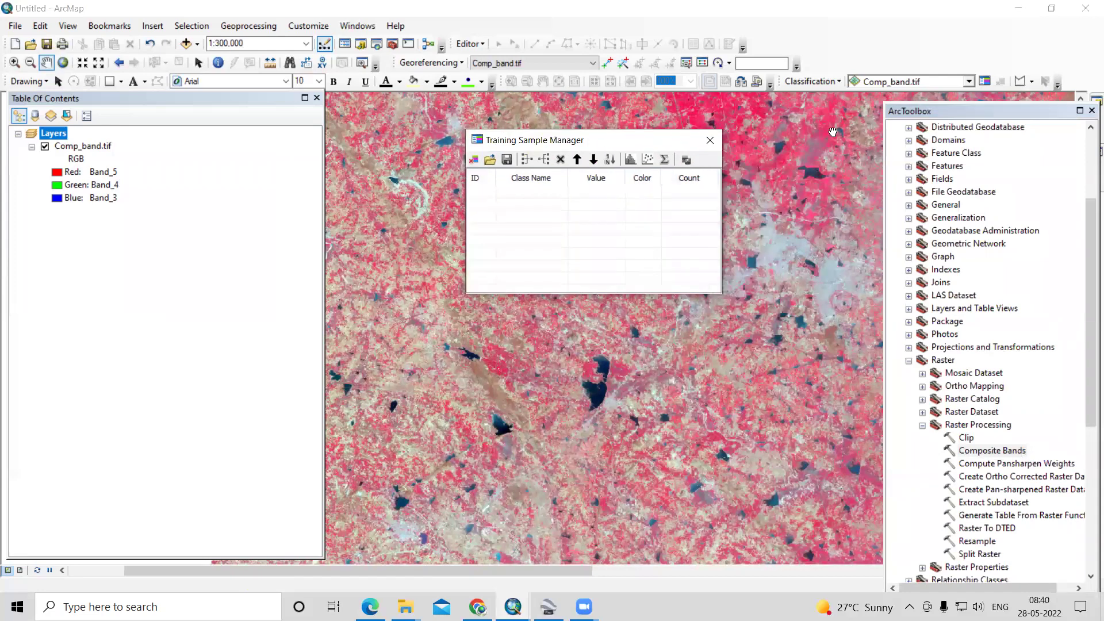
{"action": "left_click", "coordinate": [1032, 81]}
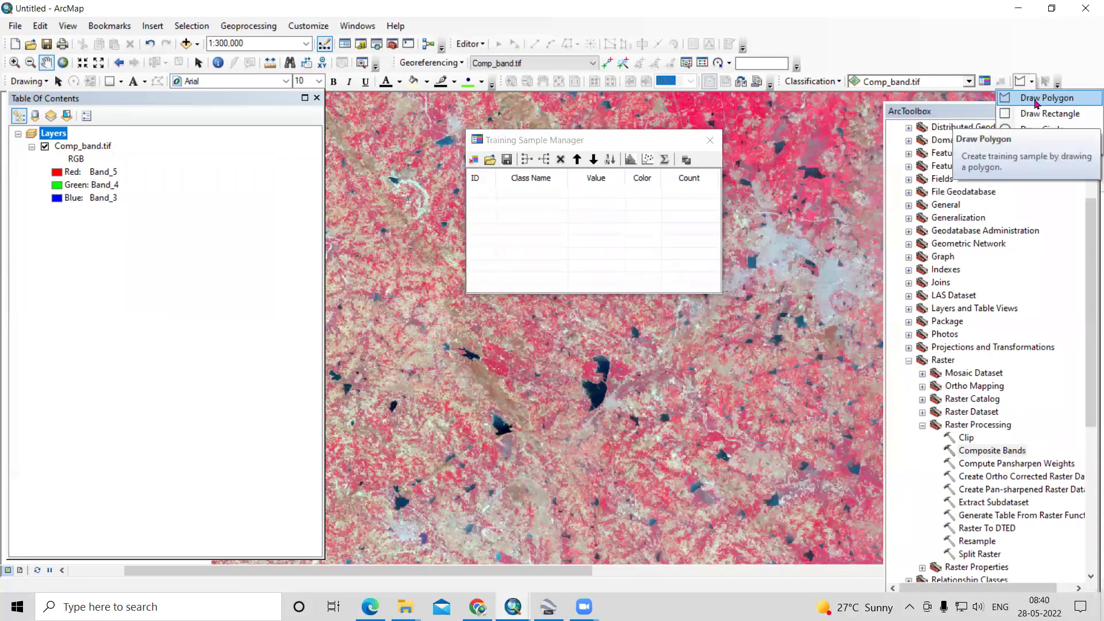
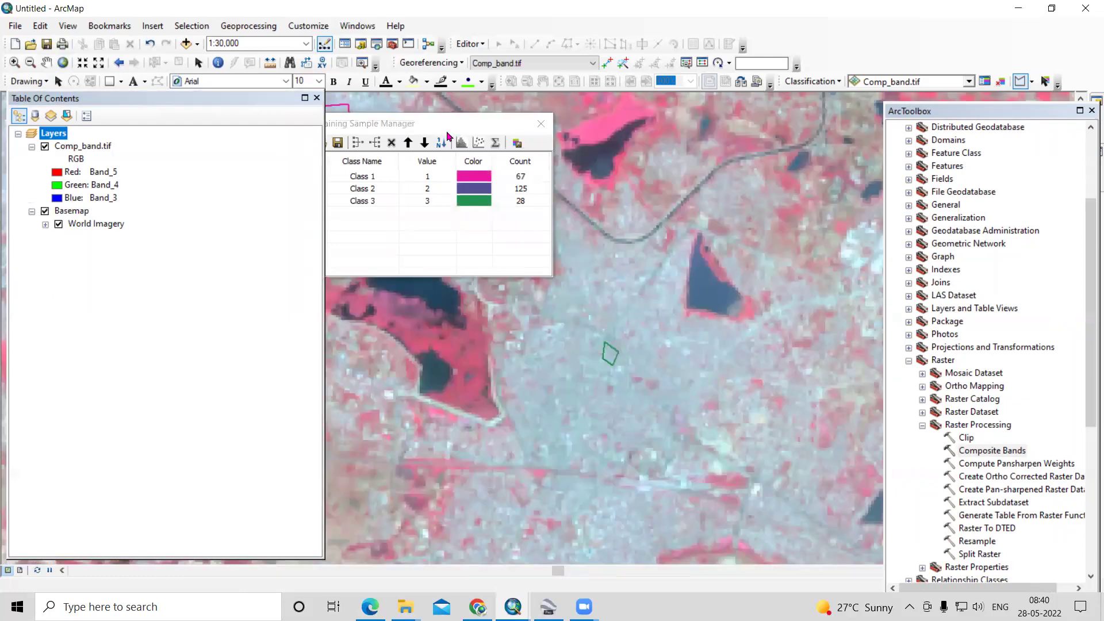
- Compare the composite with the World Imagery basemap around the city sample, leaving Comp_band.tif visible and the Basemap layer hidden
{"action": "left_click_drag", "start_coordinate": [474, 125], "coordinate": [1057, 75]}
{"action": "left_click", "coordinate": [45, 148]}
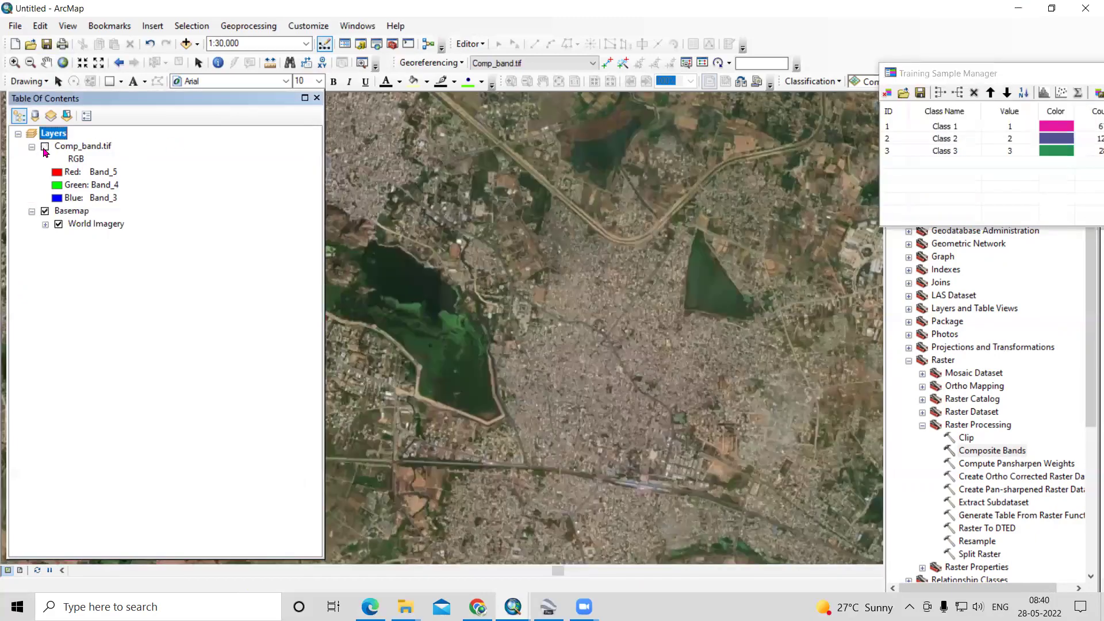
{"action": "left_click", "coordinate": [45, 147]}
{"action": "left_click", "coordinate": [45, 147]}
{"action": "left_click", "coordinate": [45, 147]}
{"action": "left_click", "coordinate": [45, 211]}
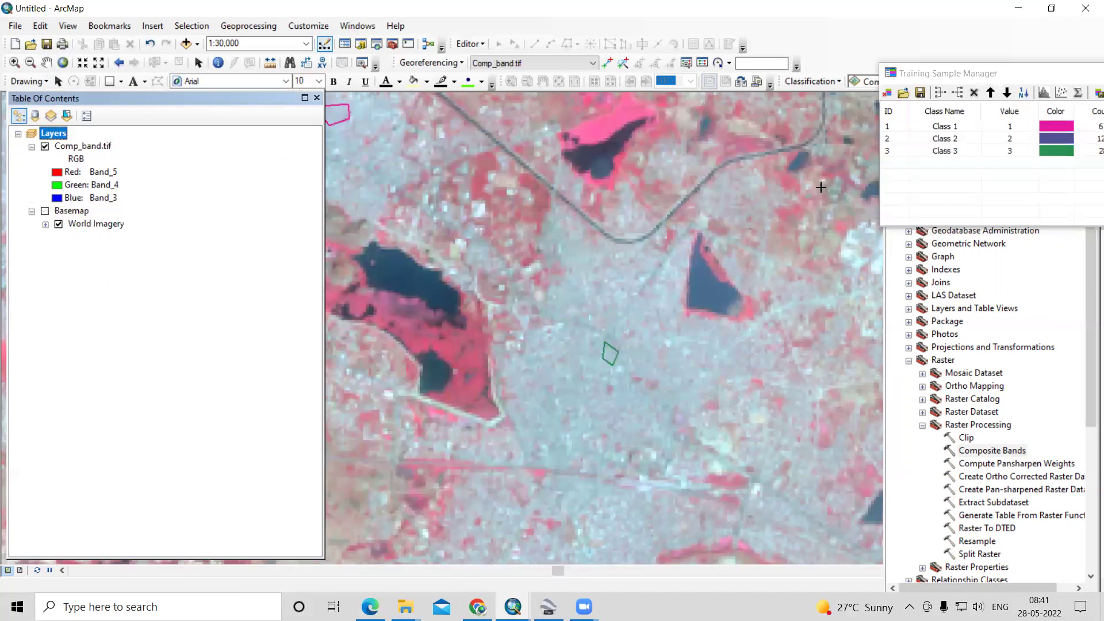
{"action": "left_click_drag", "start_coordinate": [1027, 73], "coordinate": [685, 75]}
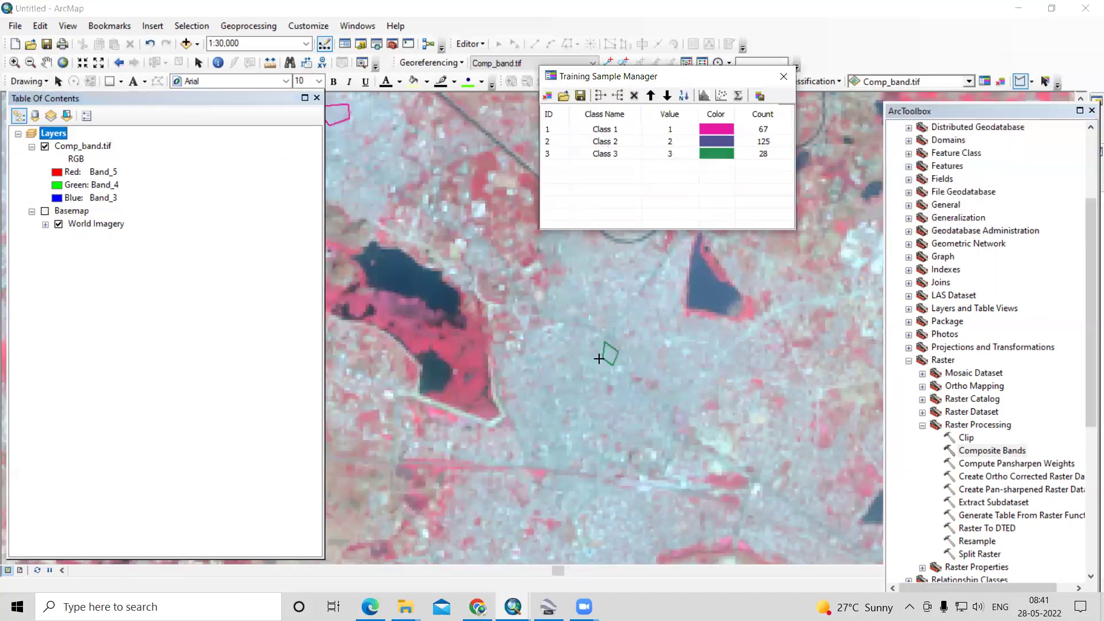
- Draw a small four-sided training sample inside the grey settlement just north of the blue lake
{"action": "scroll", "coordinate": [598, 358], "scroll_direction": "down", "scroll_amount": 5}
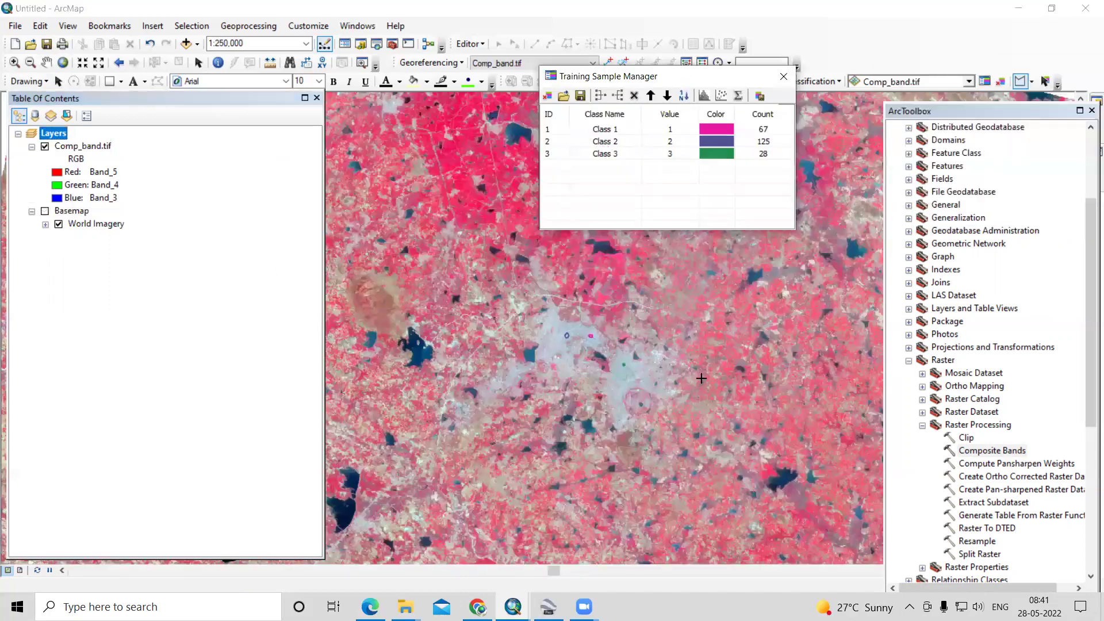
{"action": "scroll", "coordinate": [764, 409], "scroll_direction": "down", "scroll_amount": 1}
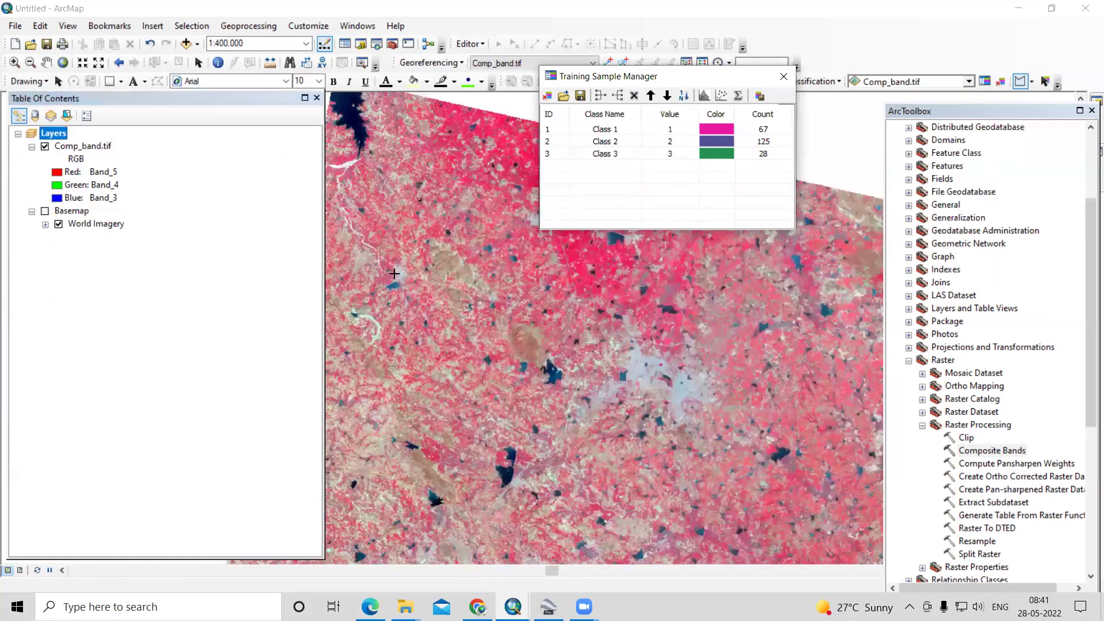
{"action": "scroll", "coordinate": [394, 268], "scroll_direction": "up", "scroll_amount": 6}
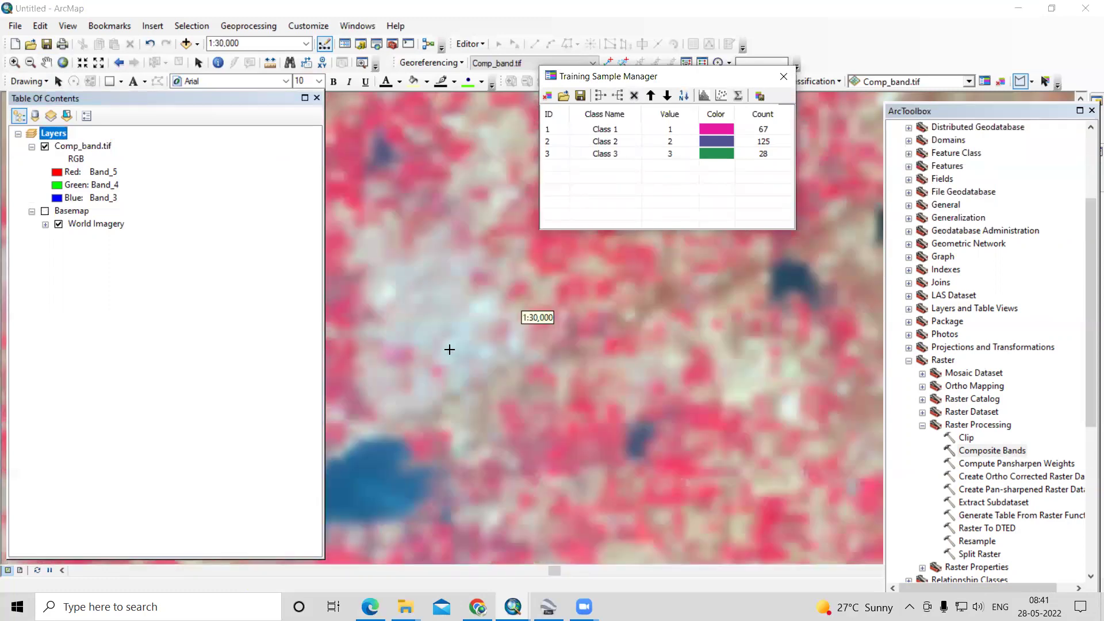
{"action": "left_click", "coordinate": [433, 315]}
{"action": "left_click", "coordinate": [443, 307]}
{"action": "left_click", "coordinate": [454, 316]}
{"action": "double_click", "coordinate": [444, 326]}
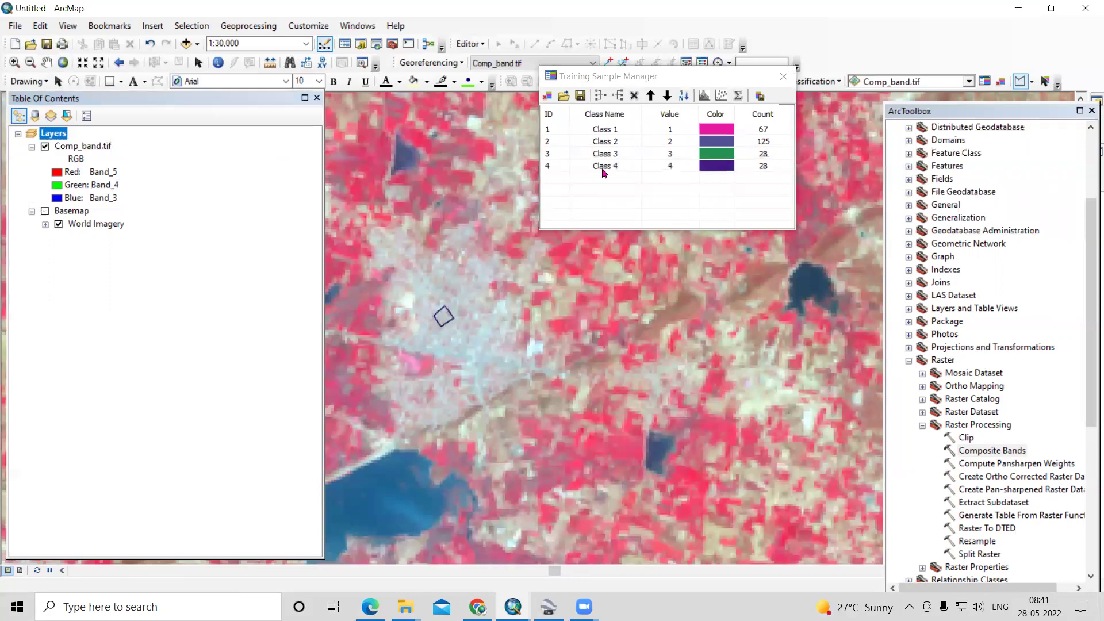
- Merge training classes Class 1 to Class 4 into a single class and rename it Built Up
{"action": "left_click", "coordinate": [548, 131]}
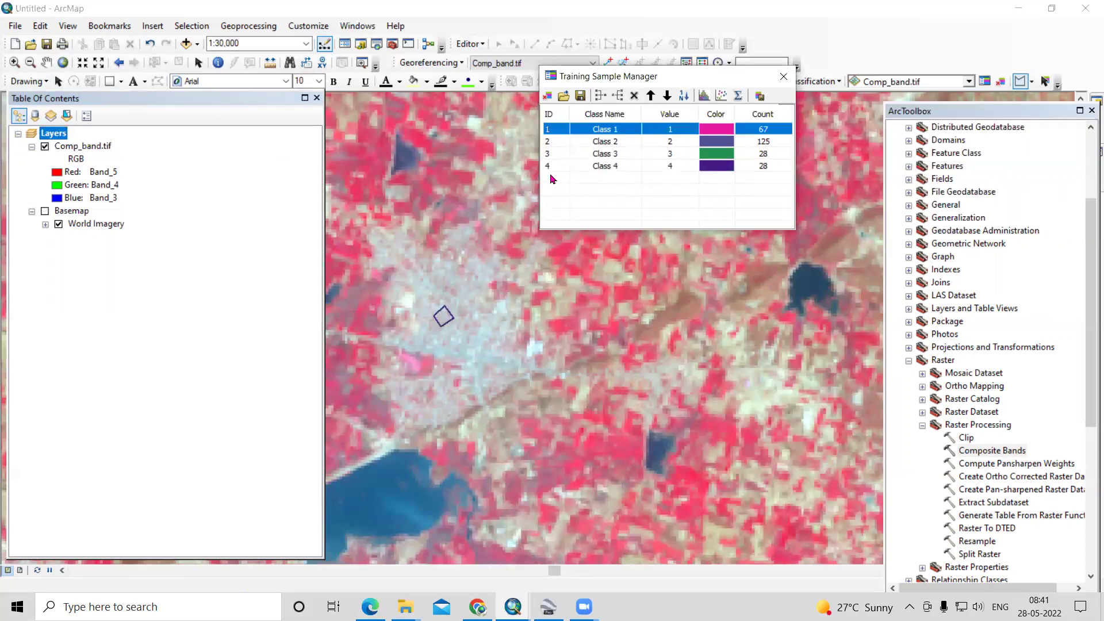
{"action": "left_click", "coordinate": [550, 166], "text": "shift"}
{"action": "left_click", "coordinate": [600, 95]}
{"action": "left_click", "coordinate": [627, 130]}
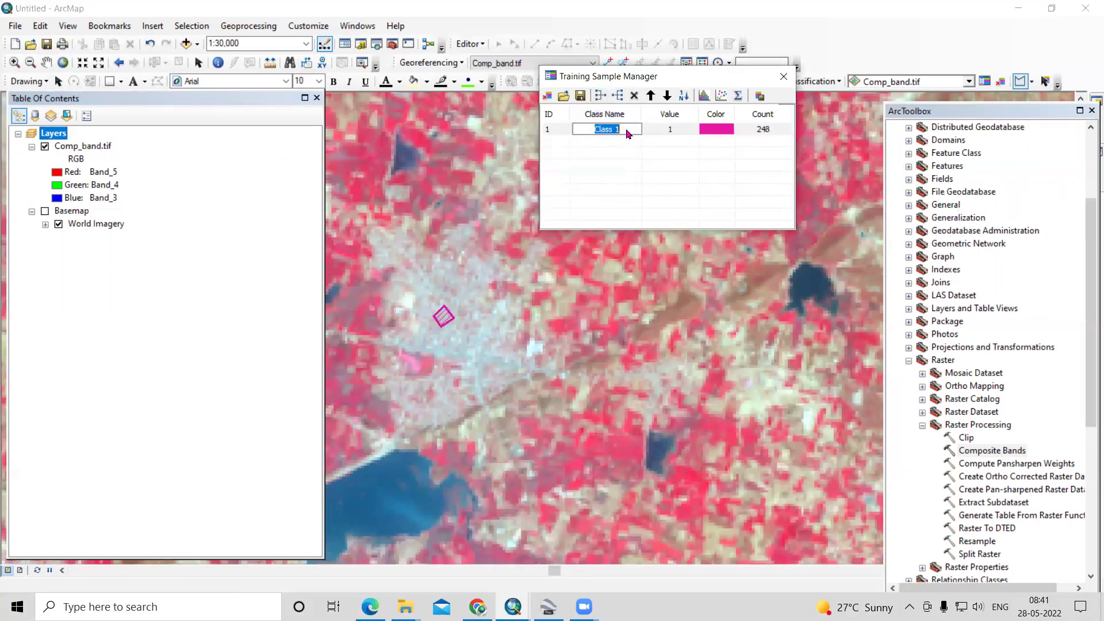
{"action": "key", "text": "BackSpace"}
{"action": "type", "text": "Built Up"}
{"action": "left_click", "coordinate": [635, 199]}
- Set the colour of the Built Up class to red
{"action": "left_click", "coordinate": [716, 133]}
{"action": "left_click", "coordinate": [717, 138]}
{"action": "left_click", "coordinate": [733, 181]}
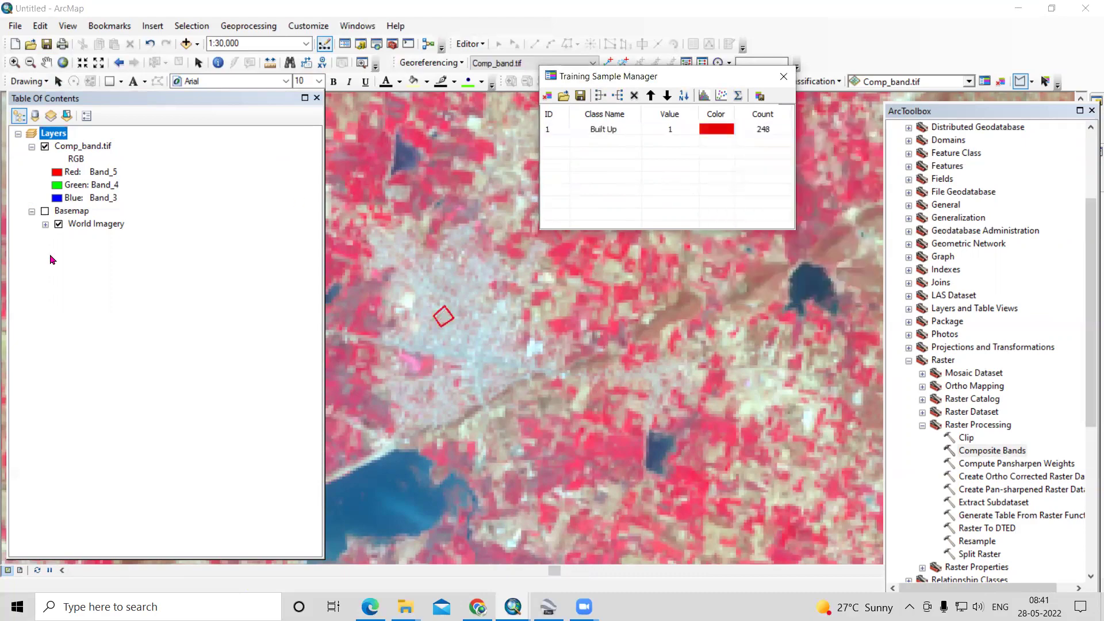
- Draw a four-sided training sample inside the blue lake just south of the settlement
{"action": "scroll", "coordinate": [467, 377], "scroll_direction": "up", "scroll_amount": 4}
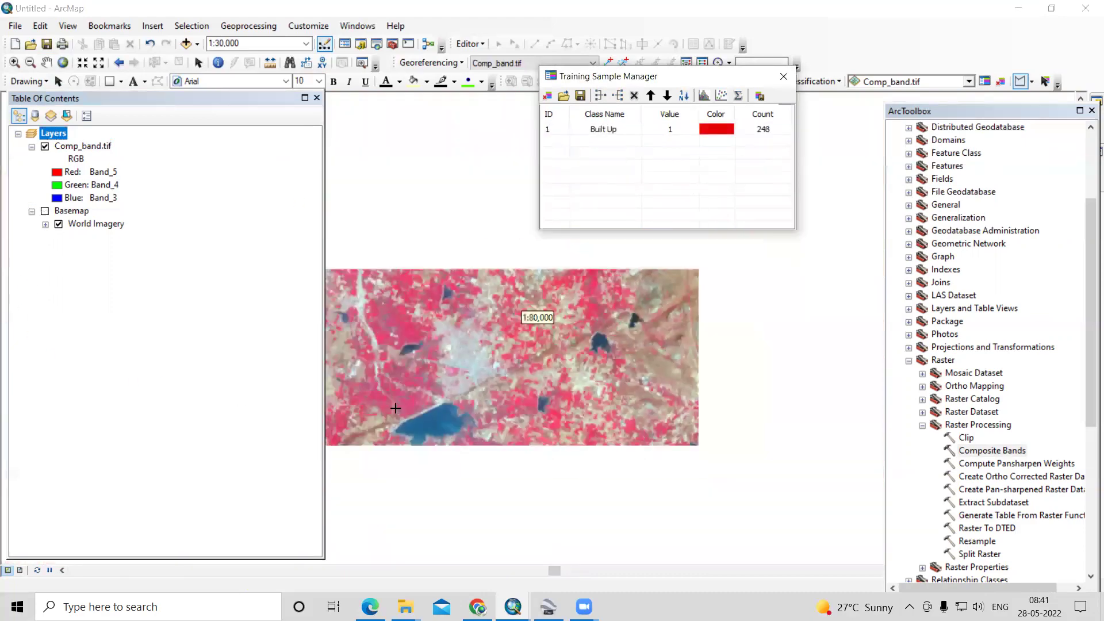
{"action": "scroll", "coordinate": [402, 460], "scroll_direction": "down", "scroll_amount": 2}
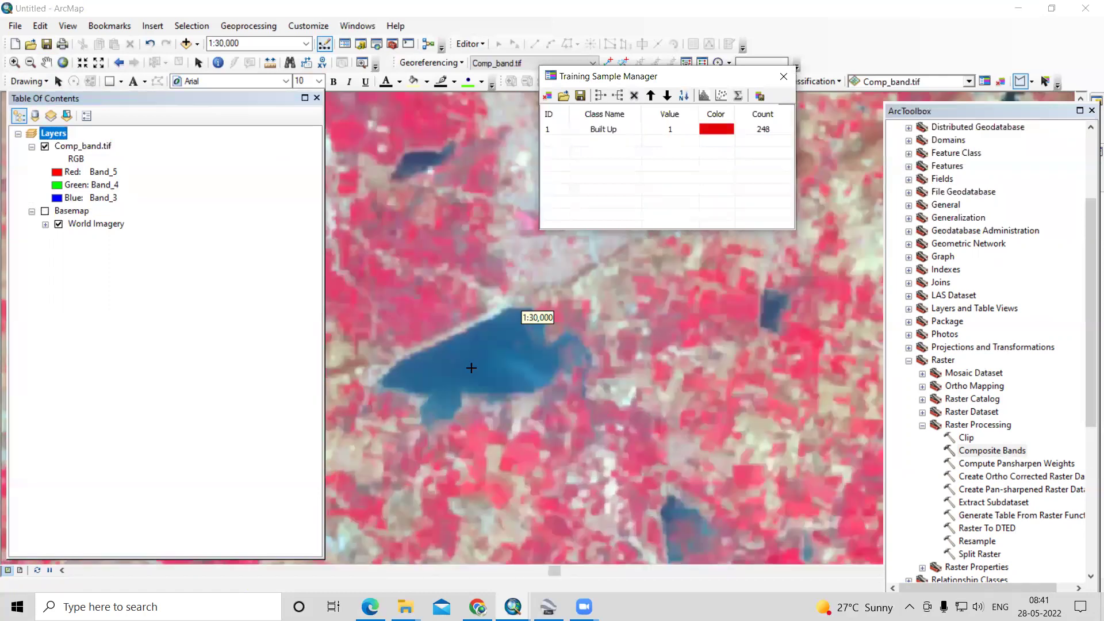
{"action": "scroll", "coordinate": [468, 370], "scroll_direction": "down", "scroll_amount": 2}
{"action": "left_click", "coordinate": [477, 368]}
{"action": "left_click", "coordinate": [500, 354]}
{"action": "left_click", "coordinate": [514, 376]}
{"action": "double_click", "coordinate": [476, 380]}
{"action": "scroll", "coordinate": [734, 549], "scroll_direction": "up", "scroll_amount": 3}
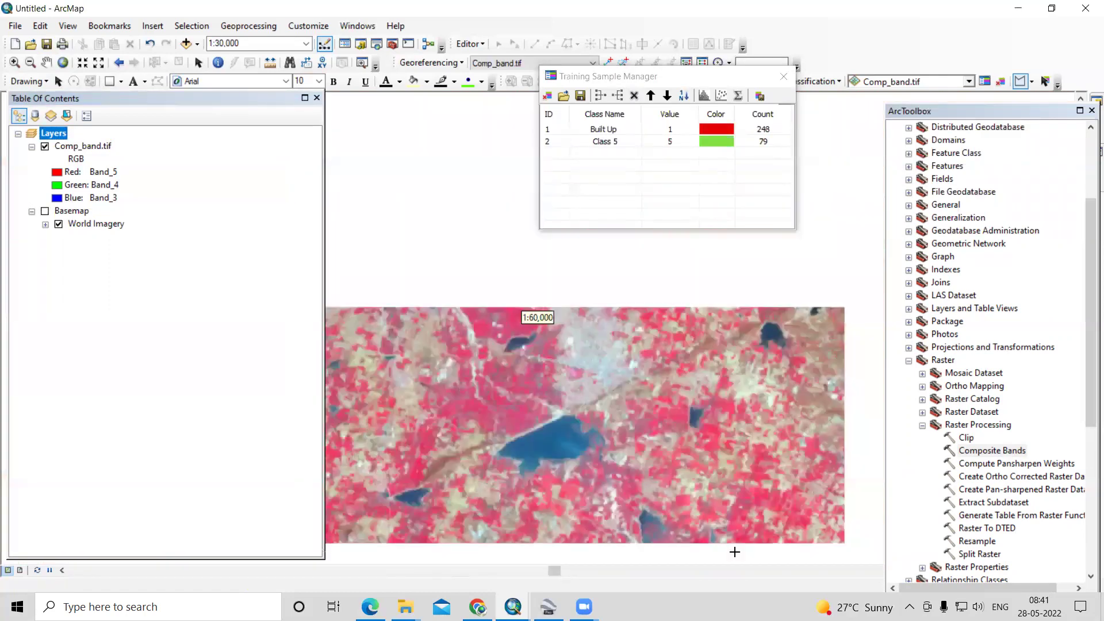
{"action": "scroll", "coordinate": [770, 471], "scroll_direction": "up", "scroll_amount": 3}
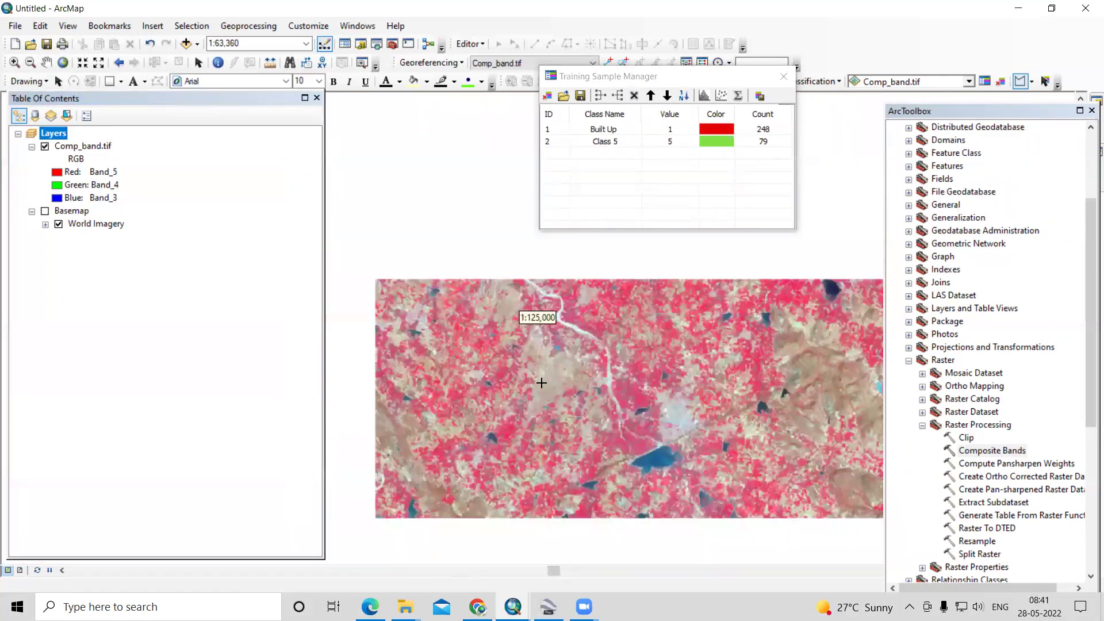
- Draw a four-sided training sample inside the small dark lake northeast of the sampled blue lake
{"action": "scroll", "coordinate": [846, 281], "scroll_direction": "down", "scroll_amount": 7}
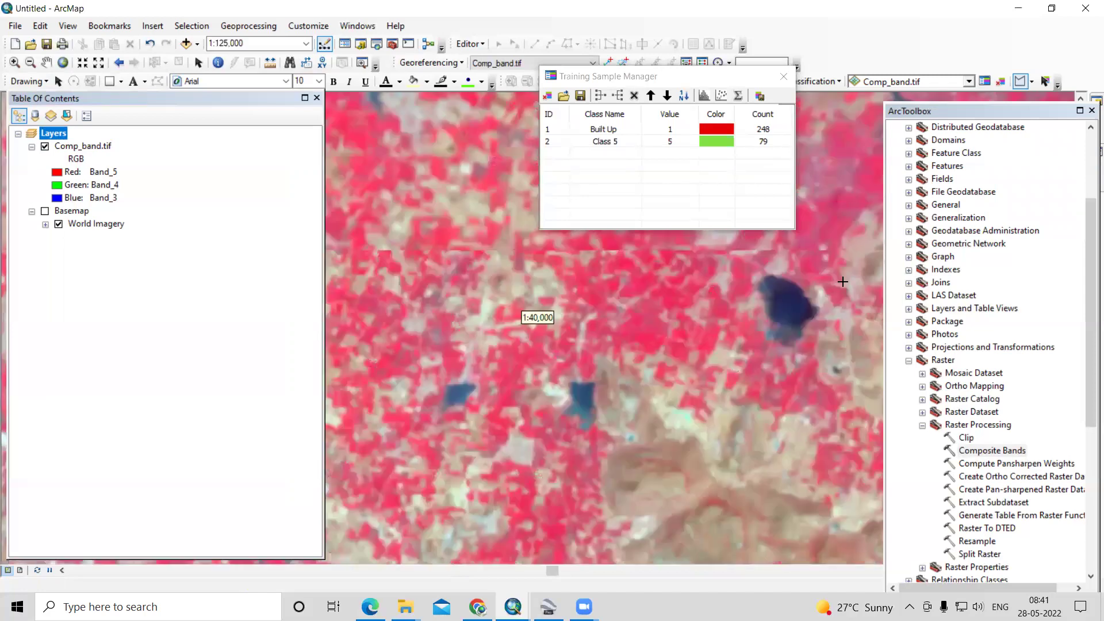
{"action": "left_click", "coordinate": [754, 317]}
{"action": "left_click", "coordinate": [784, 326]}
{"action": "left_click", "coordinate": [771, 343]}
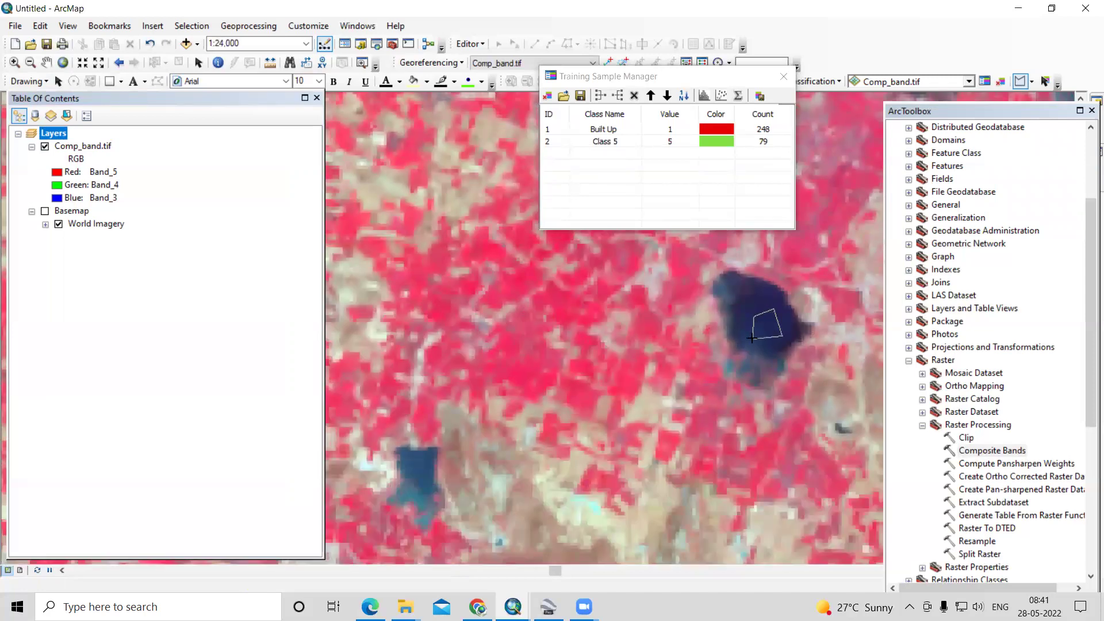
{"action": "double_click", "coordinate": [751, 340]}
- Draw a training sample inside the large dark reservoir at the northwestern corner of the image
{"action": "scroll", "coordinate": [660, 503], "scroll_direction": "up", "scroll_amount": 4}
{"action": "scroll", "coordinate": [521, 503], "scroll_direction": "up", "scroll_amount": 4}
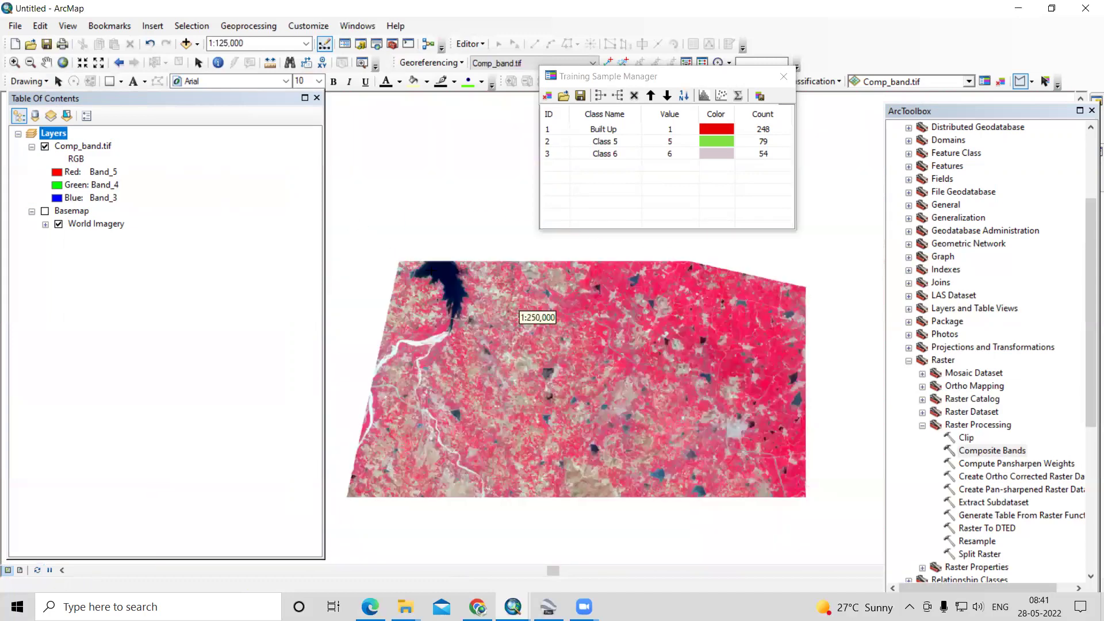
{"action": "scroll", "coordinate": [538, 317], "scroll_direction": "down", "scroll_amount": 3}
{"action": "left_click", "coordinate": [463, 260]}
{"action": "left_click", "coordinate": [437, 275]}
{"action": "double_click", "coordinate": [454, 286]}
- Draw a four-sided training sample in the middle of the large dark blue lake beside the brown hills in the east
{"action": "scroll", "coordinate": [521, 315], "scroll_direction": "up", "scroll_amount": 5}
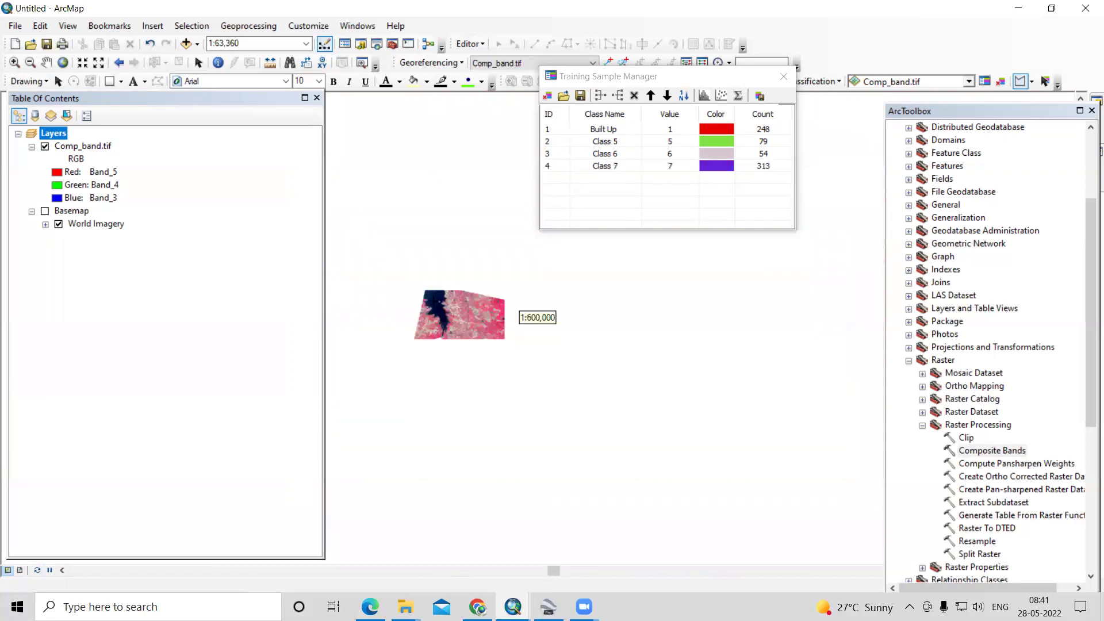
{"action": "scroll", "coordinate": [506, 316], "scroll_direction": "up", "scroll_amount": 1}
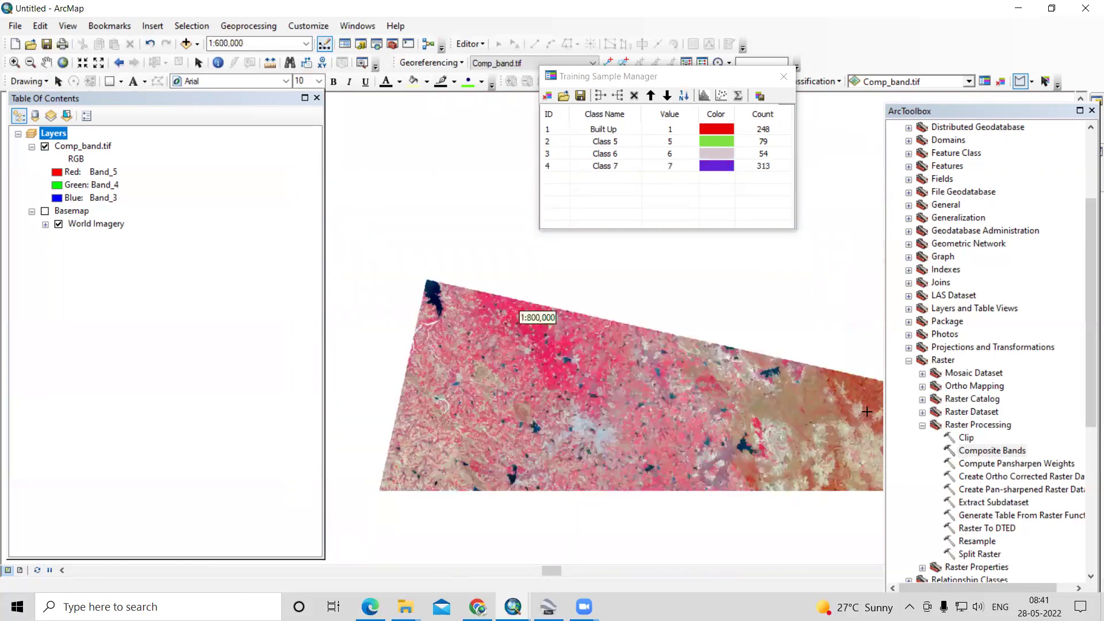
{"action": "scroll", "coordinate": [742, 442], "scroll_direction": "down", "scroll_amount": 10}
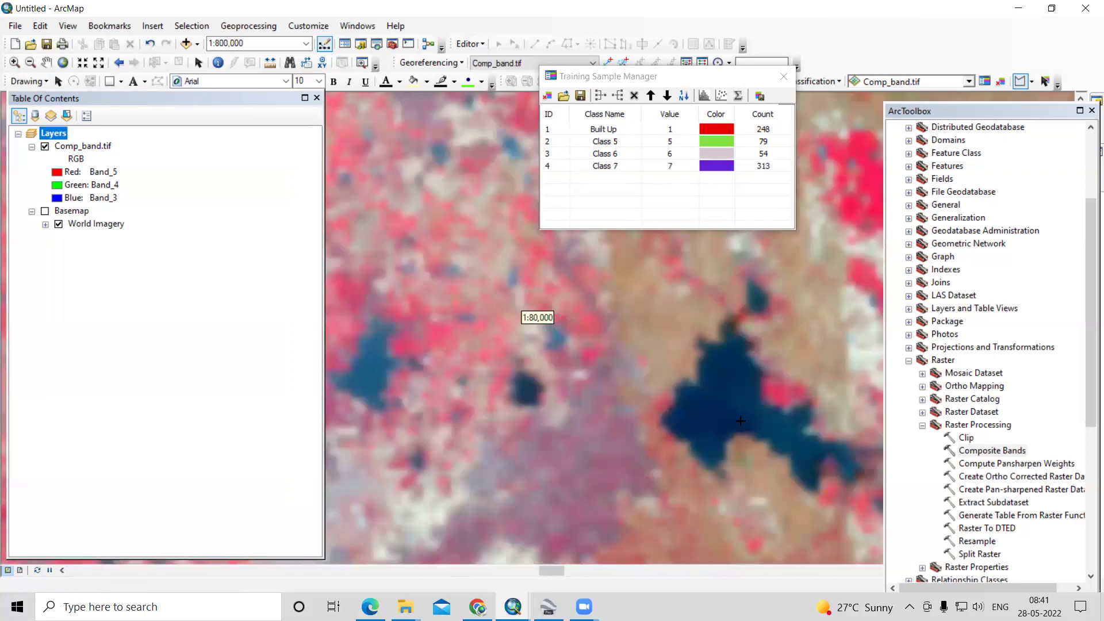
{"action": "left_click", "coordinate": [726, 402]}
{"action": "left_click", "coordinate": [742, 392]}
{"action": "left_click", "coordinate": [746, 406]}
{"action": "double_click", "coordinate": [732, 413]}
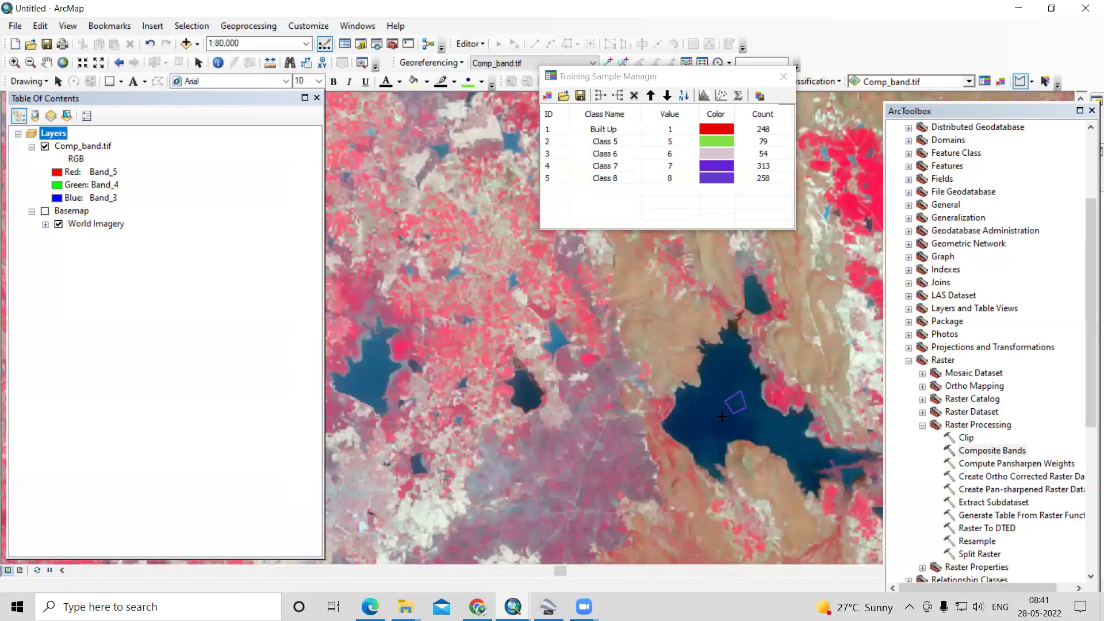
- Merge training classes Class 5 to Class 8 into a single class
{"action": "left_click", "coordinate": [556, 144]}
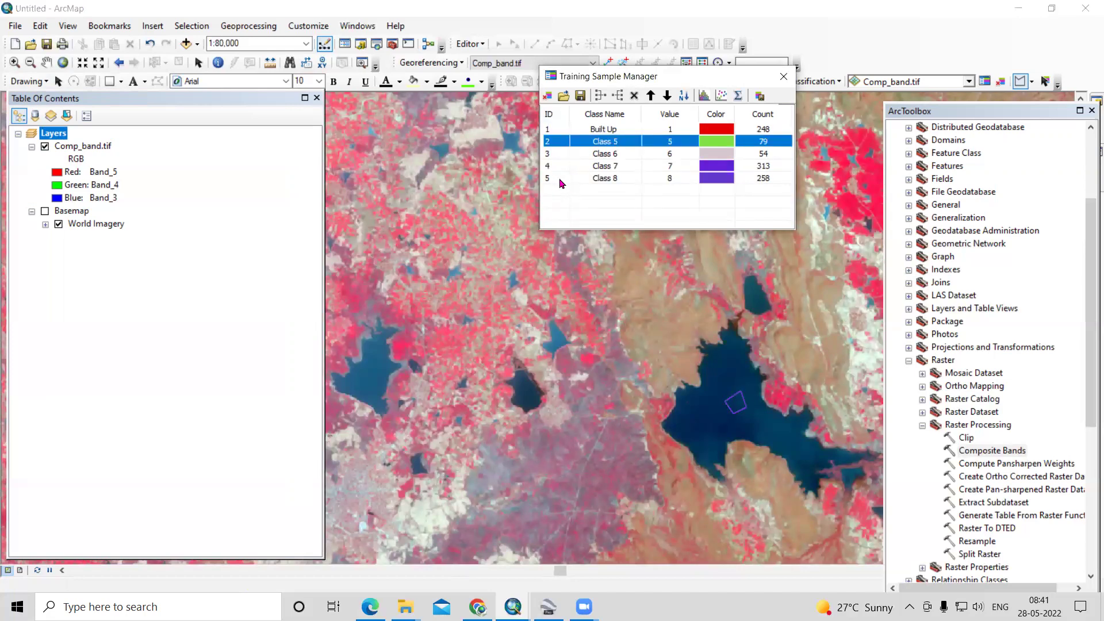
{"action": "left_click", "coordinate": [555, 182], "text": "shift"}
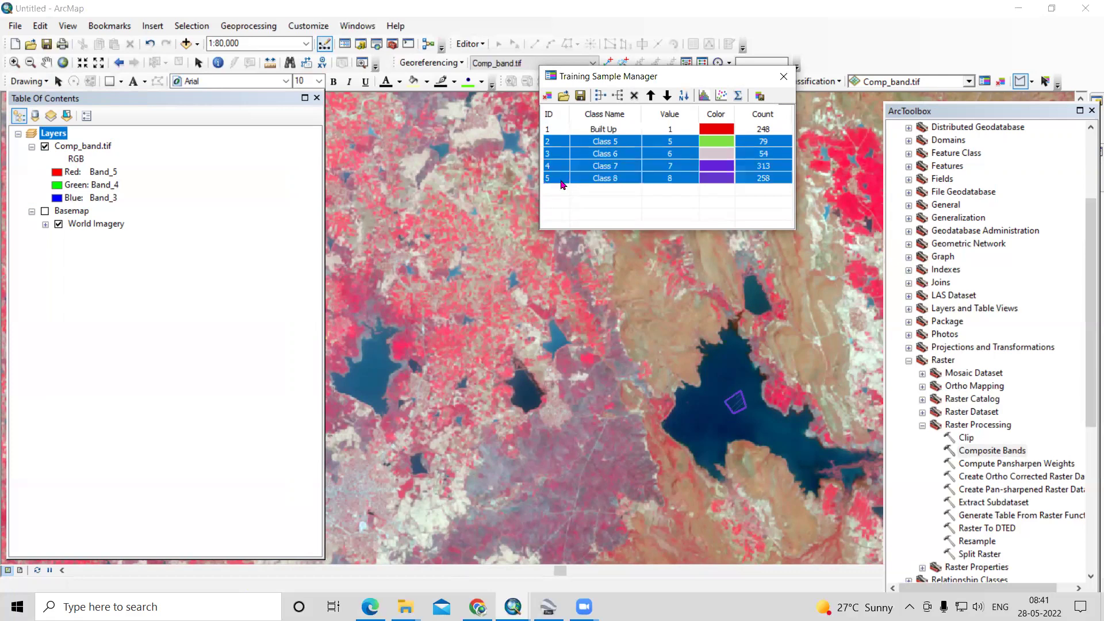
{"action": "left_click", "coordinate": [600, 97]}
- Rename the merged water class Water Bodies and set its colour to blue
{"action": "left_click", "coordinate": [629, 146]}
{"action": "key", "text": "BackSpace"}
{"action": "type", "text": "Water Bodies"}
{"action": "left_click", "coordinate": [631, 178]}
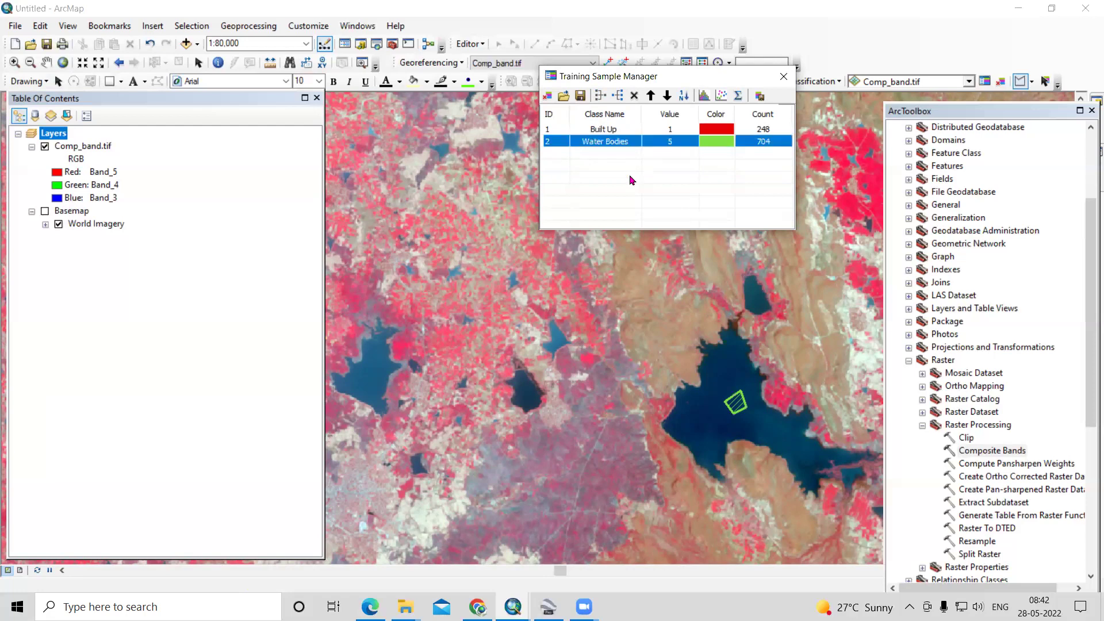
{"action": "double_click", "coordinate": [709, 141]}
{"action": "left_click", "coordinate": [834, 208]}
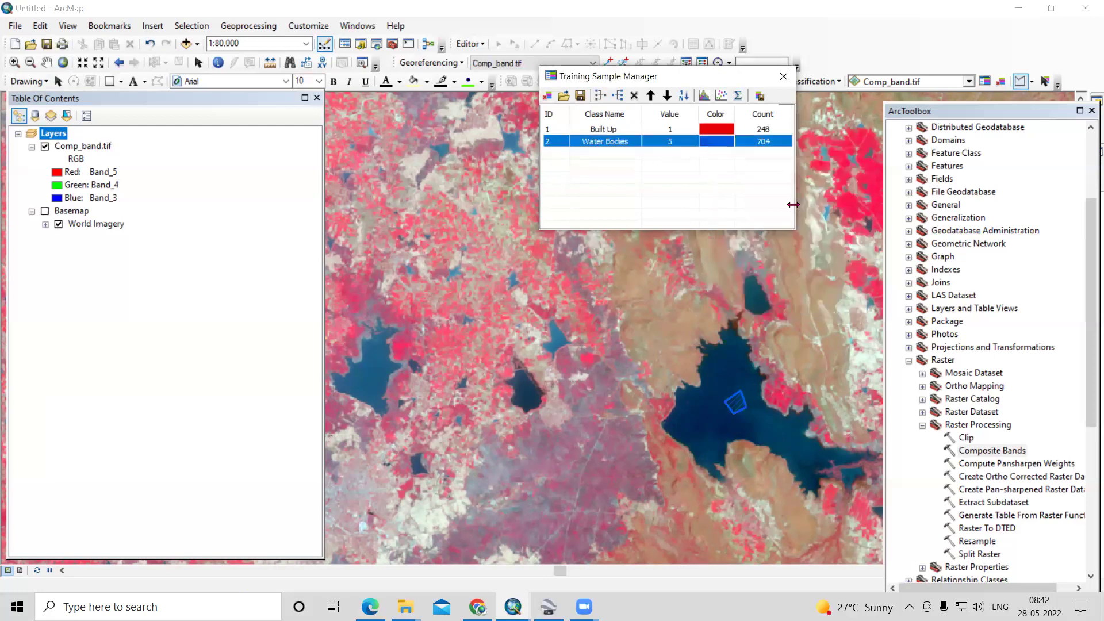
- Compare the dark red hills in the northeast of Comp_band.tif with the World Imagery basemap, leaving only the composite displayed
{"action": "scroll", "coordinate": [512, 377], "scroll_direction": "up", "scroll_amount": 6}
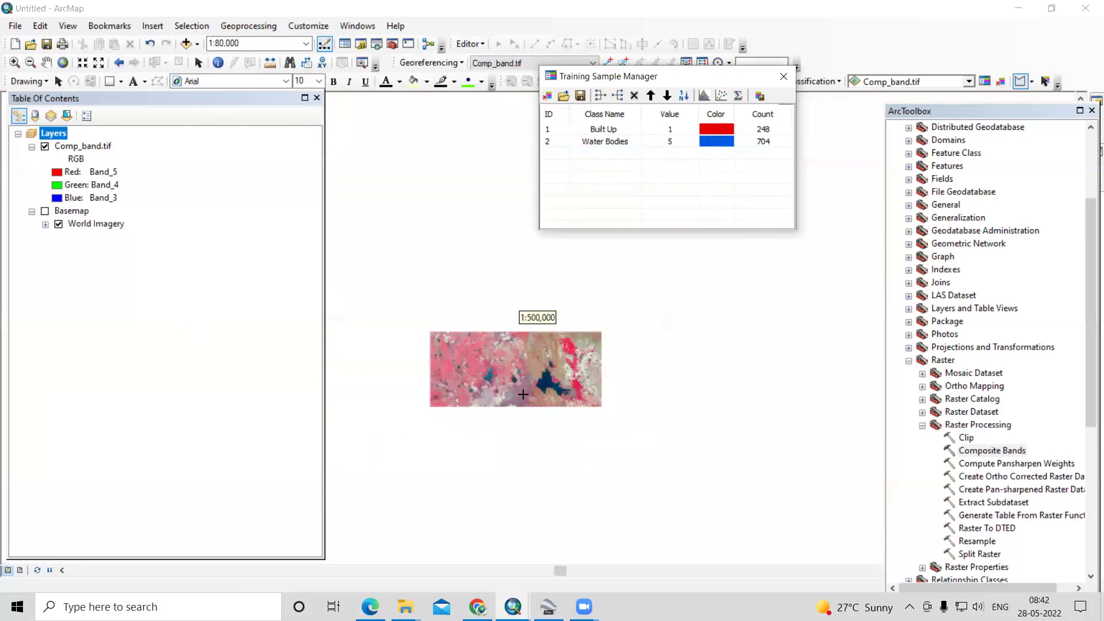
{"action": "scroll", "coordinate": [374, 303], "scroll_direction": "up", "scroll_amount": 2}
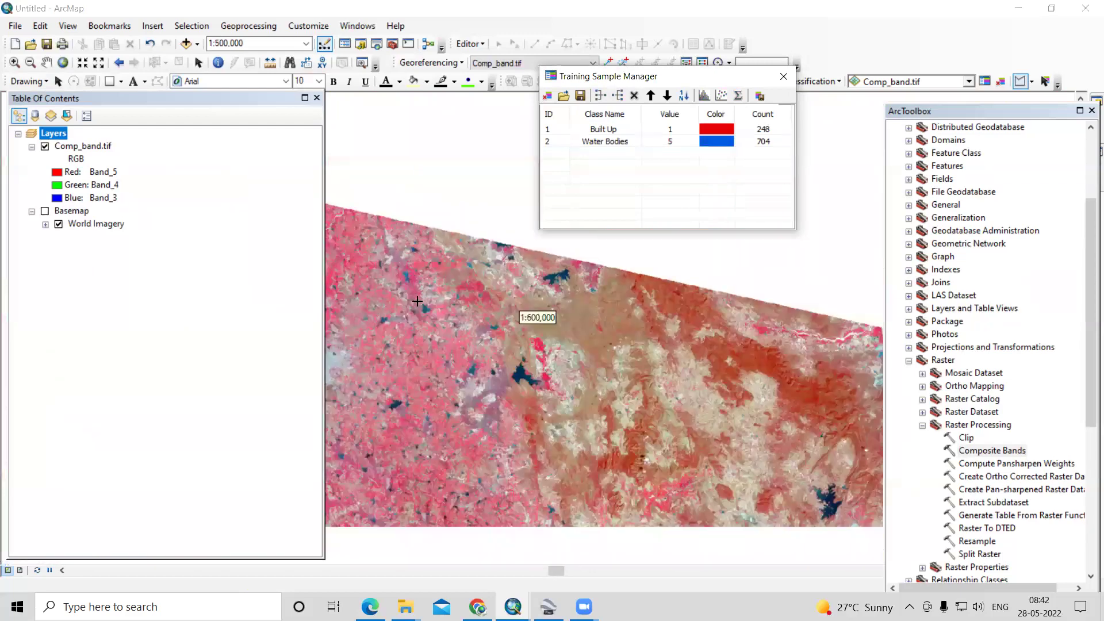
{"action": "left_click", "coordinate": [55, 211]}
{"action": "left_click", "coordinate": [45, 211]}
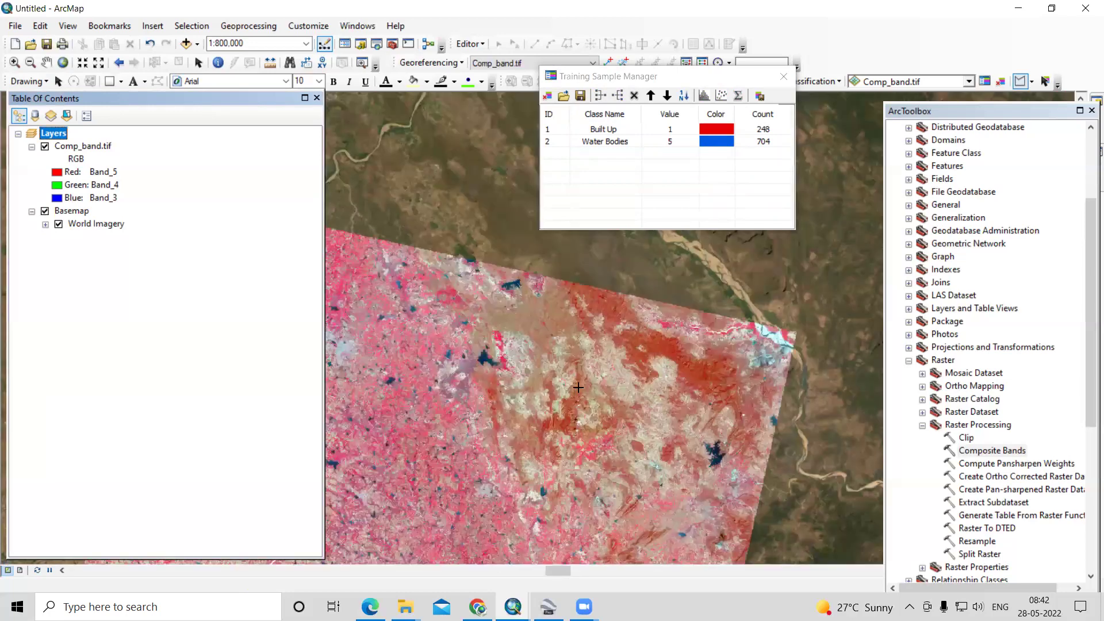
{"action": "scroll", "coordinate": [697, 377], "scroll_direction": "down", "scroll_amount": 1}
{"action": "scroll", "coordinate": [698, 377], "scroll_direction": "down", "scroll_amount": 5}
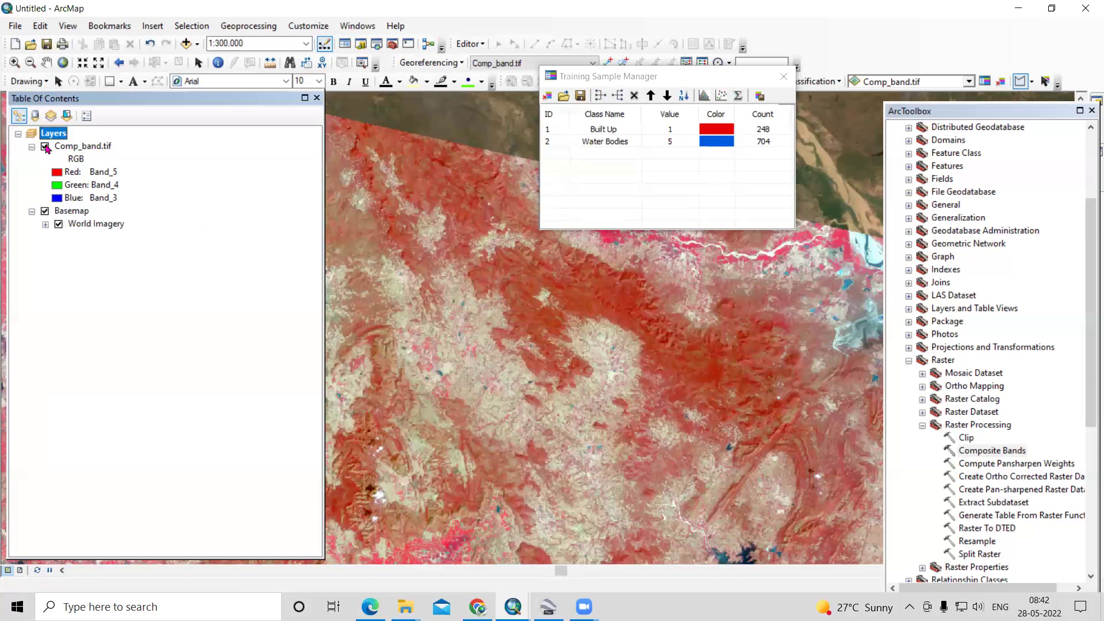
{"action": "left_click", "coordinate": [45, 146]}
{"action": "left_click", "coordinate": [46, 212]}
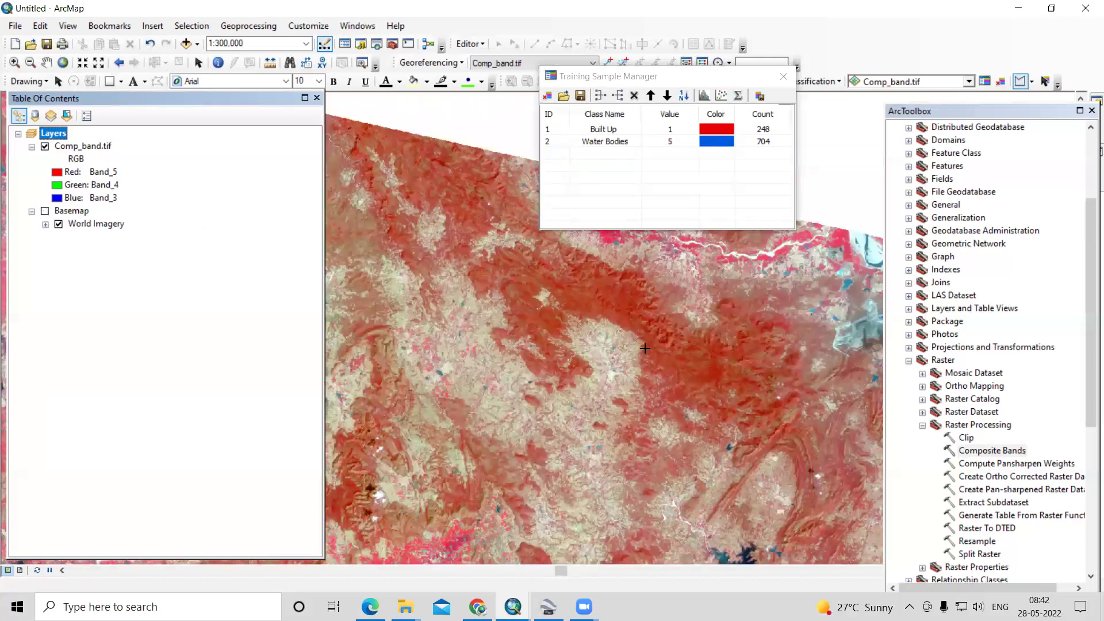
- Draw a triangular and a four-sided training sample in the dark red forested hills in the northeast of the image
{"action": "left_click", "coordinate": [688, 357]}
{"action": "left_click", "coordinate": [708, 353]}
{"action": "double_click", "coordinate": [705, 373]}
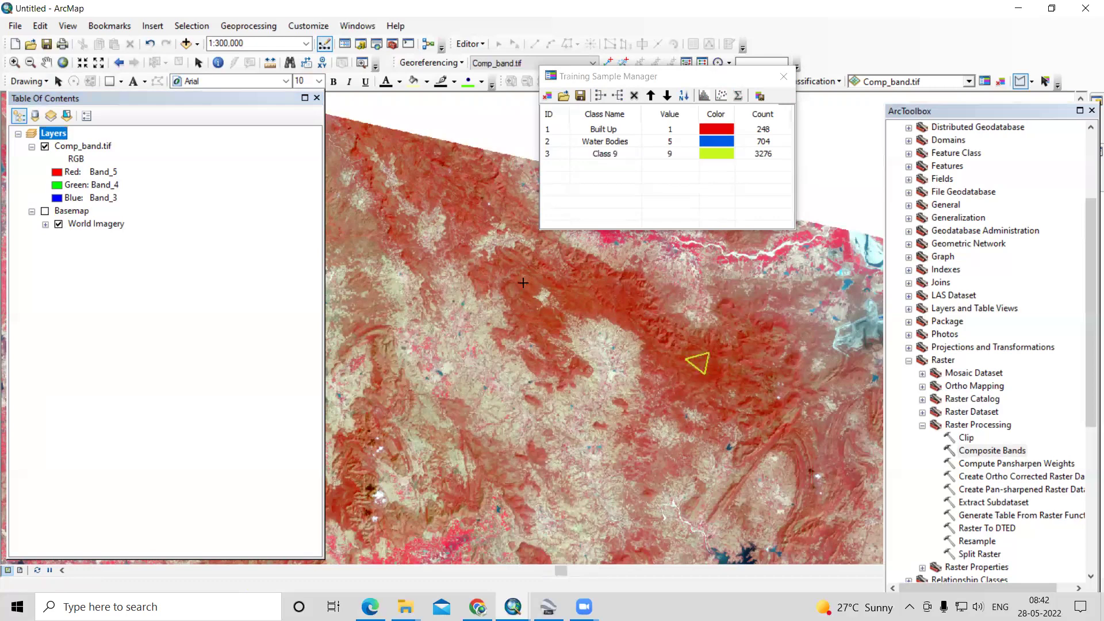
{"action": "left_click", "coordinate": [601, 294]}
{"action": "left_click", "coordinate": [627, 286]}
{"action": "left_click", "coordinate": [630, 300]}
{"action": "double_click", "coordinate": [609, 302]}
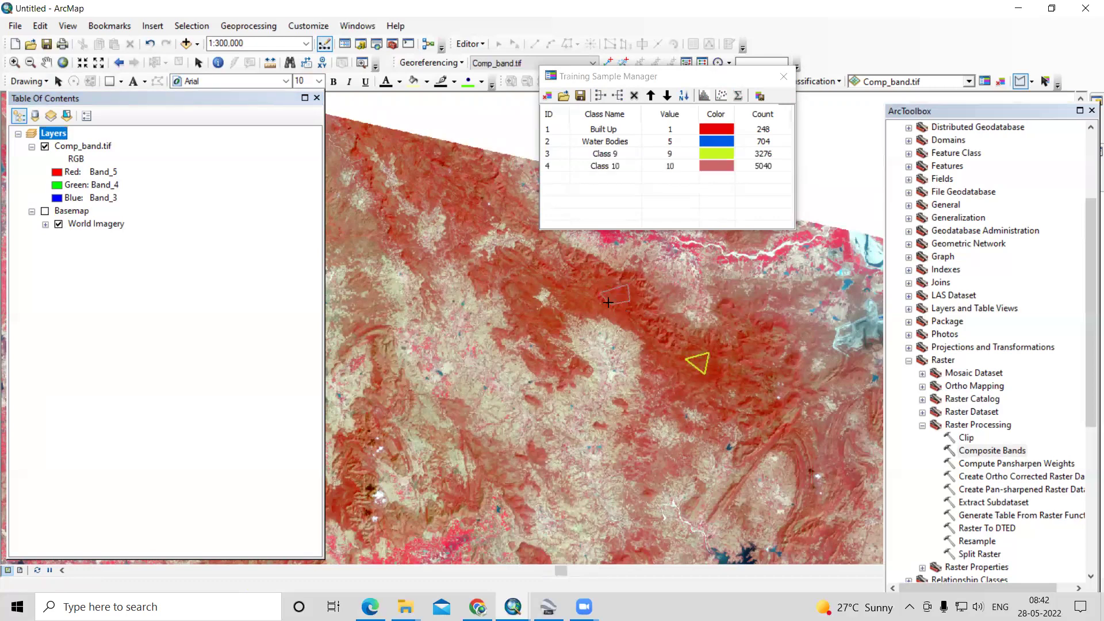
- Draw a small training sample on the reddish ridges northeast of the dark branching reservoir
{"action": "scroll", "coordinate": [395, 328], "scroll_direction": "down", "scroll_amount": 2}
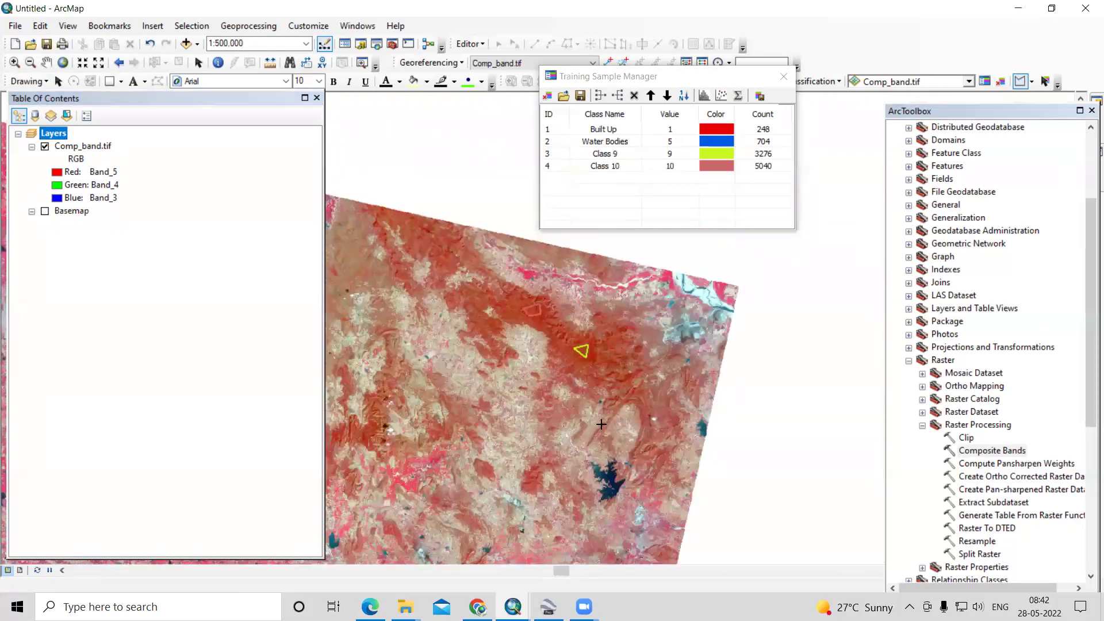
{"action": "scroll", "coordinate": [637, 487], "scroll_direction": "up", "scroll_amount": 4}
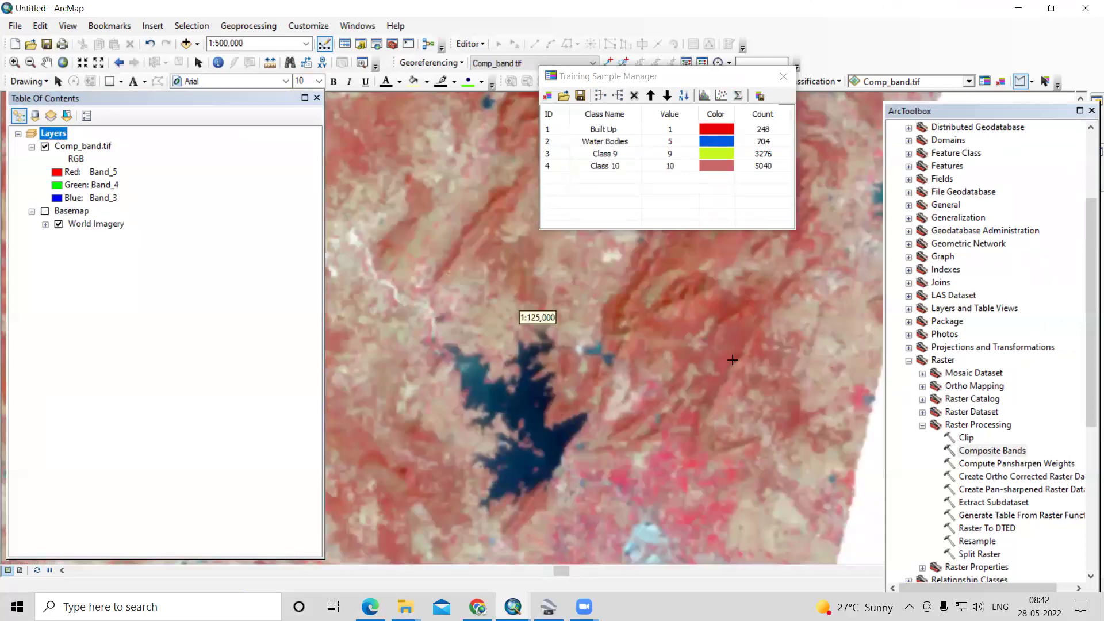
{"action": "double_click", "coordinate": [738, 355]}
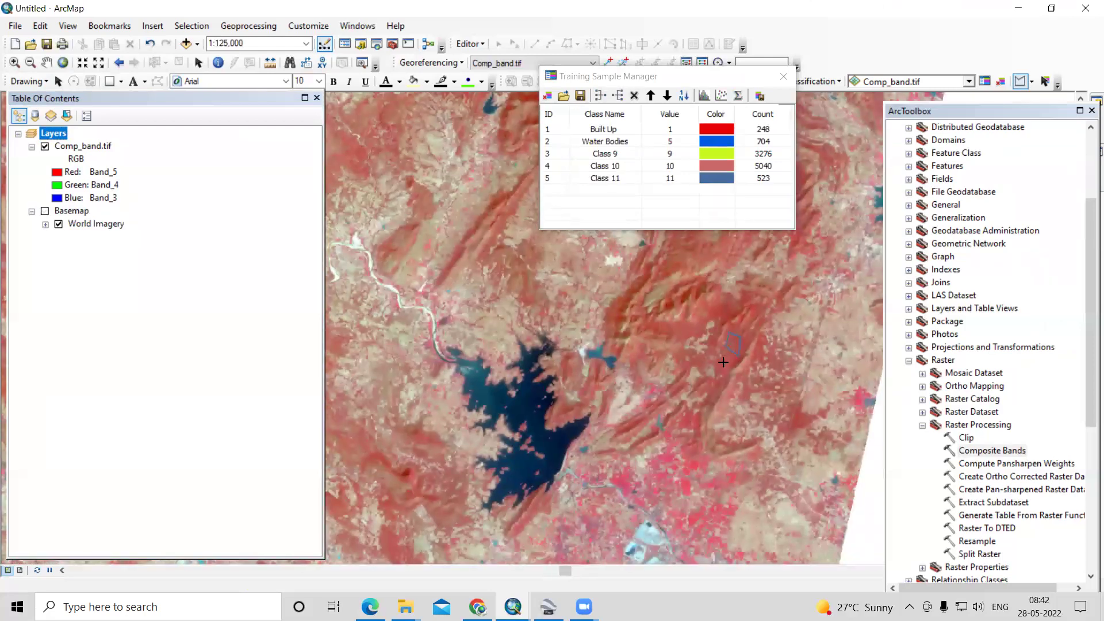
- Merge training classes Class 9 to Class 11 into a single class
{"action": "left_click", "coordinate": [550, 159]}
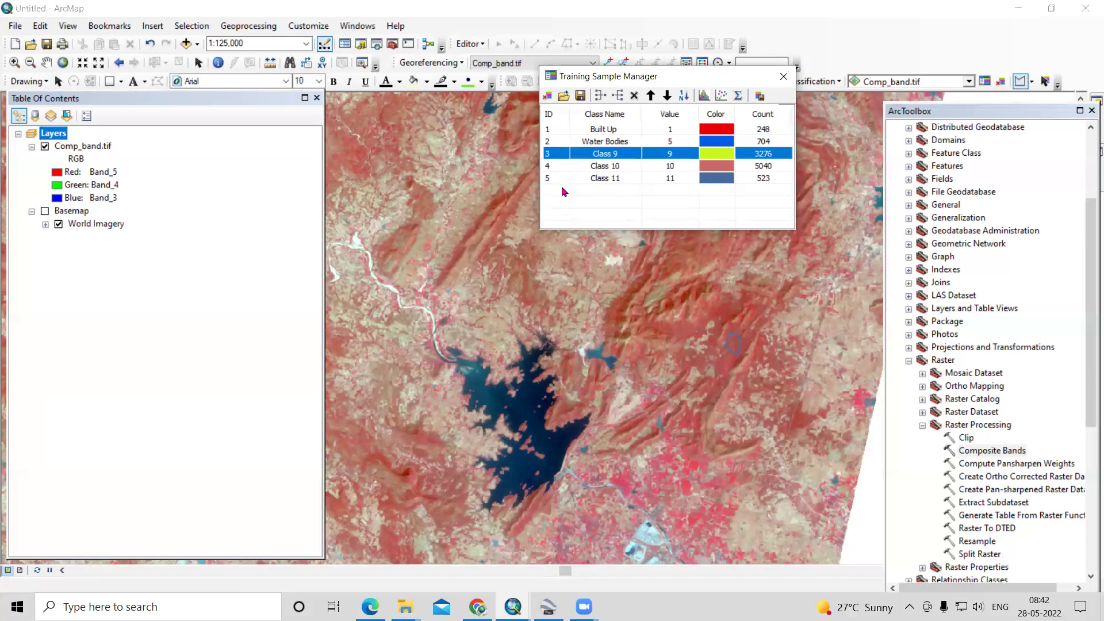
{"action": "left_click", "coordinate": [553, 181], "text": "shift"}
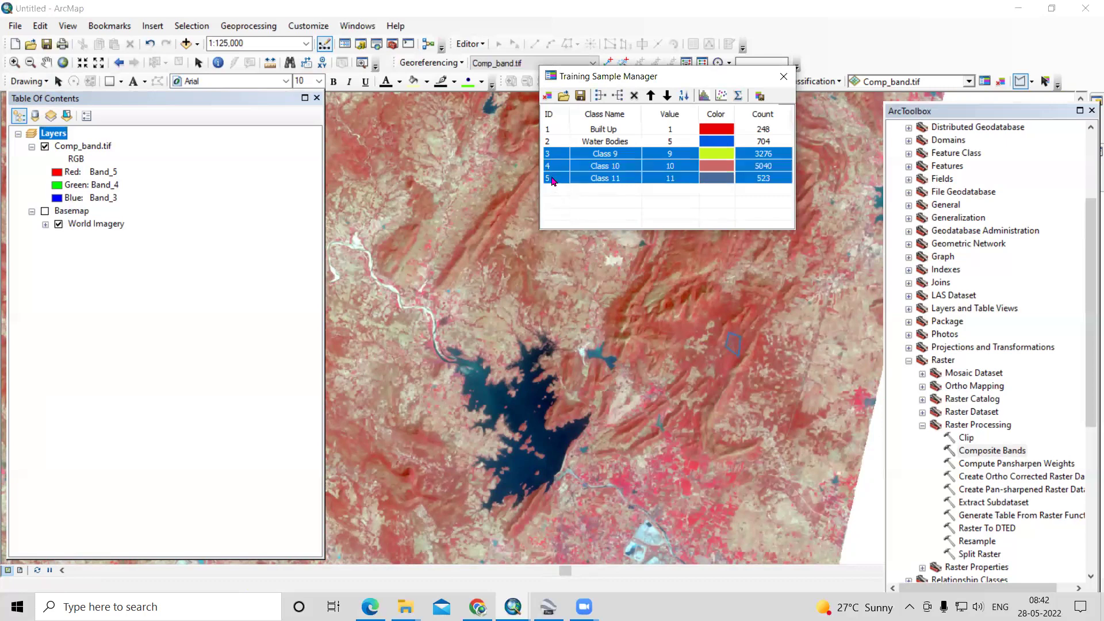
{"action": "left_click", "coordinate": [600, 95]}
- Rename the merged class Forest and set its colour to dark green
{"action": "double_click", "coordinate": [628, 159]}
{"action": "type", "text": "Forest"}
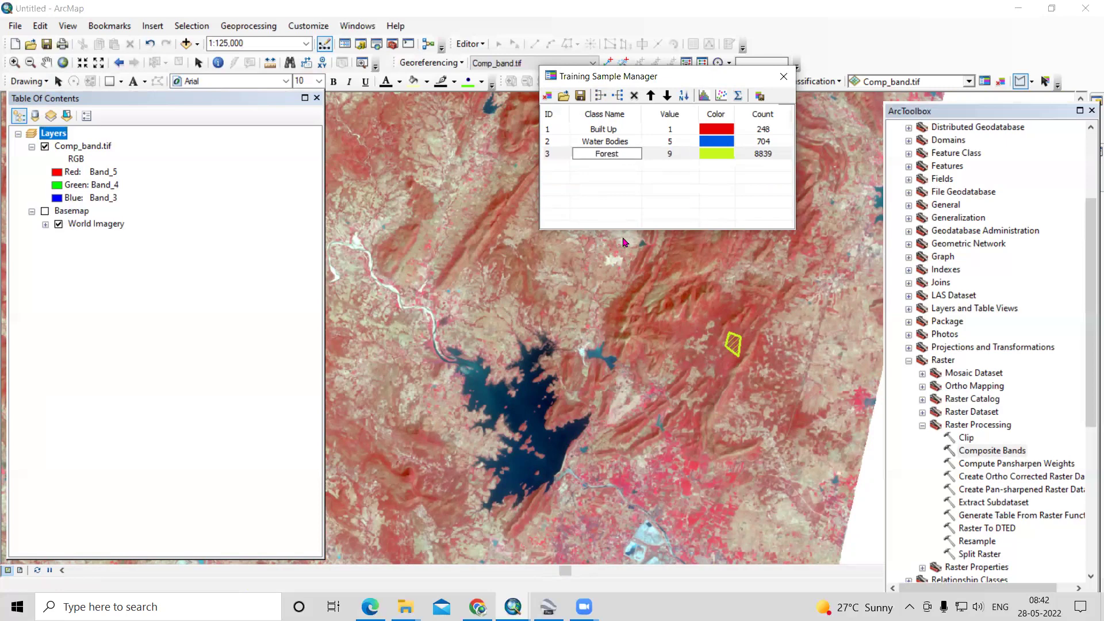
{"action": "left_click", "coordinate": [726, 155]}
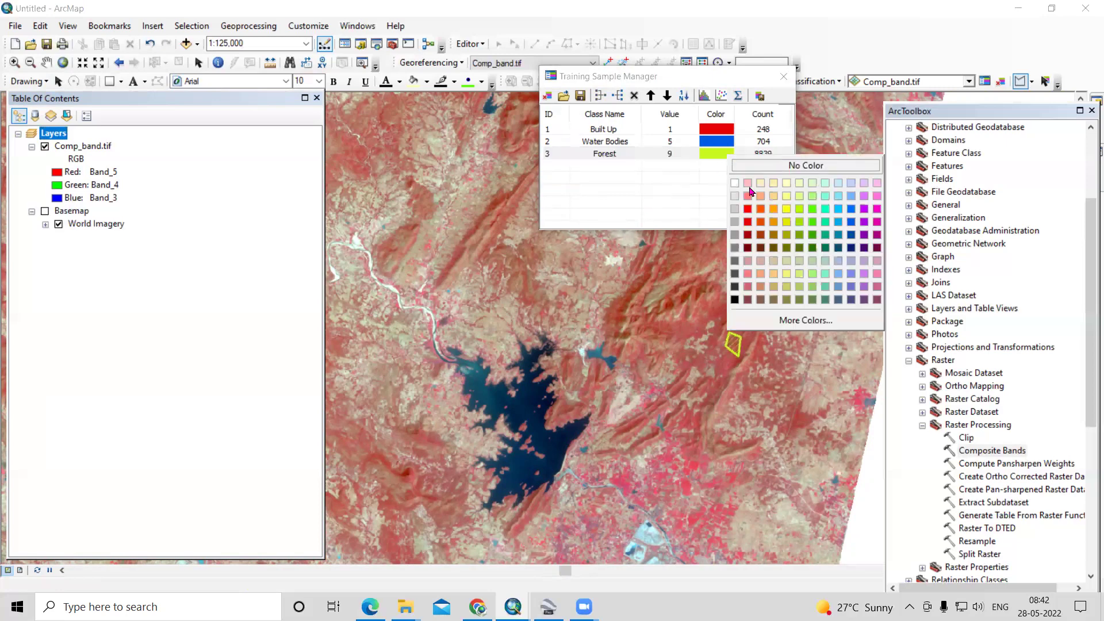
{"action": "left_click", "coordinate": [811, 247]}
- Examine the pink farmland on the World Imagery basemap with Comp_band.tif hidden, and redisplay the composite above the basemap
{"action": "scroll", "coordinate": [811, 472], "scroll_direction": "up", "scroll_amount": 2}
{"action": "scroll", "coordinate": [770, 448], "scroll_direction": "up", "scroll_amount": 2}
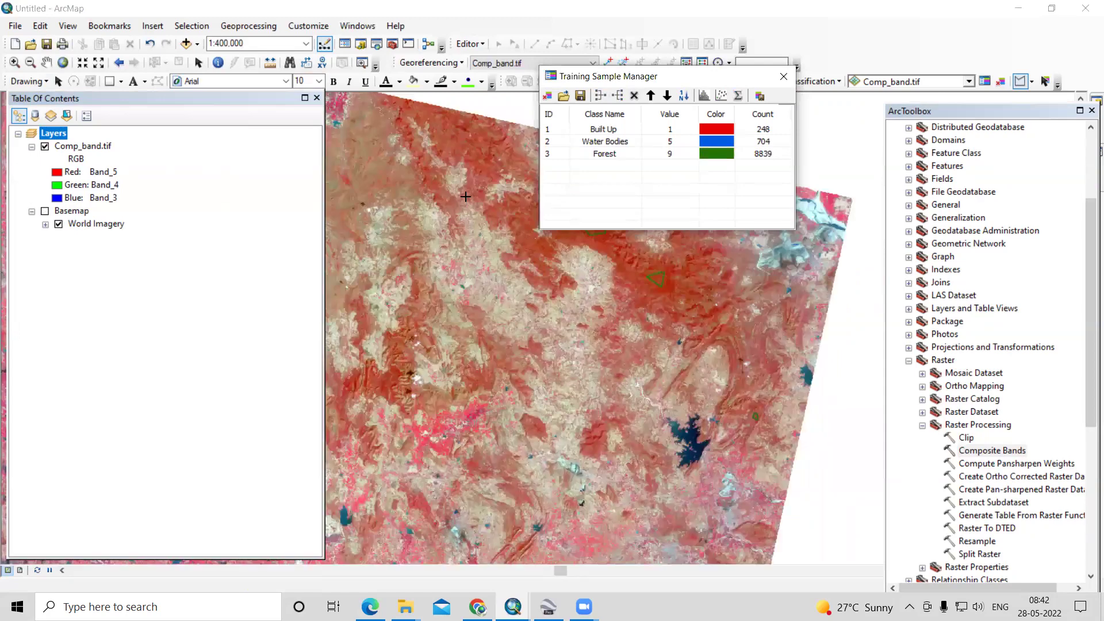
{"action": "scroll", "coordinate": [828, 391], "scroll_direction": "up", "scroll_amount": 2}
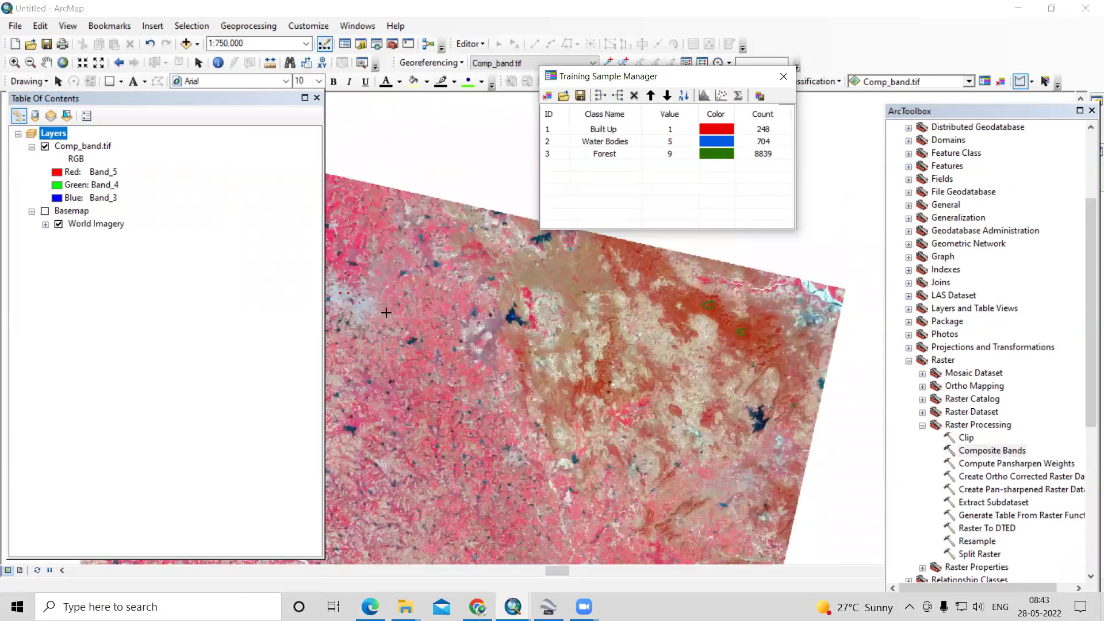
{"action": "scroll", "coordinate": [573, 329], "scroll_direction": "down", "scroll_amount": 3}
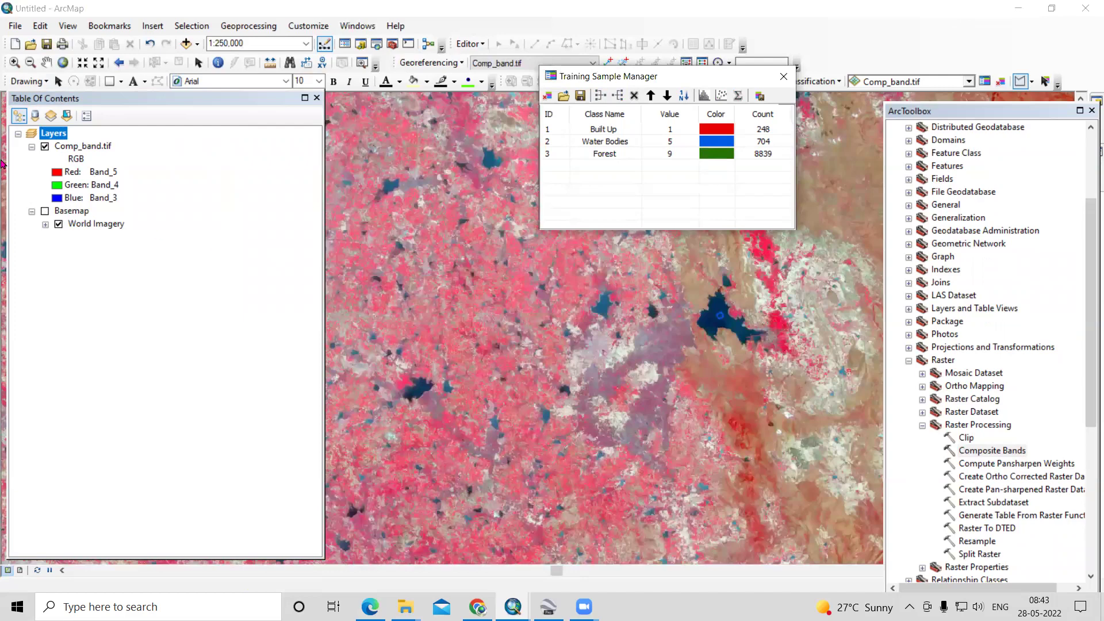
{"action": "left_click", "coordinate": [46, 146]}
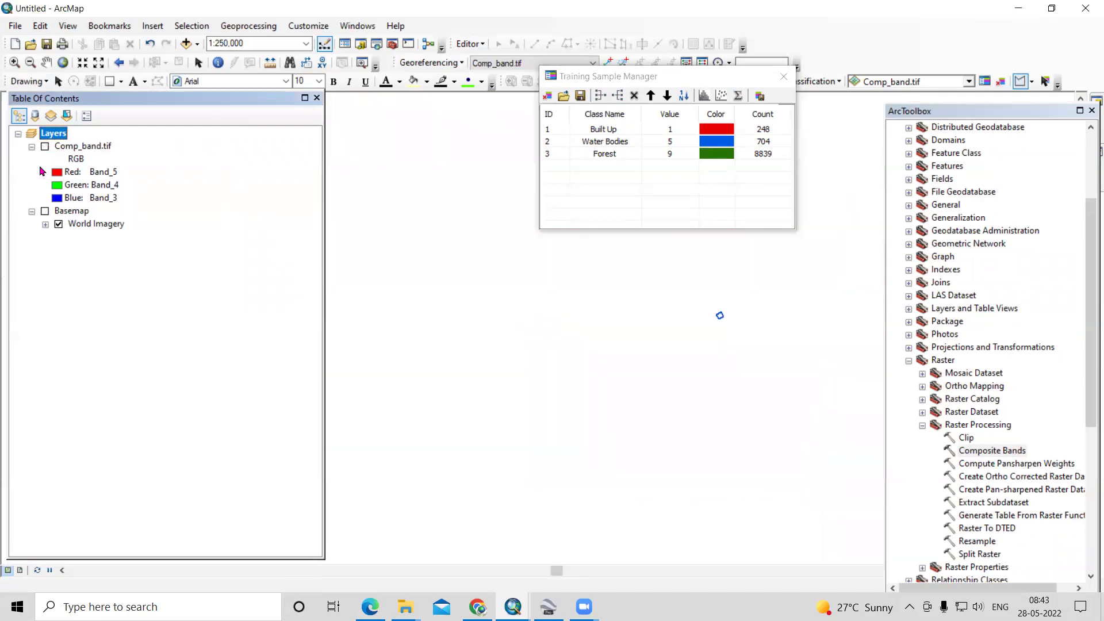
{"action": "left_click", "coordinate": [45, 212]}
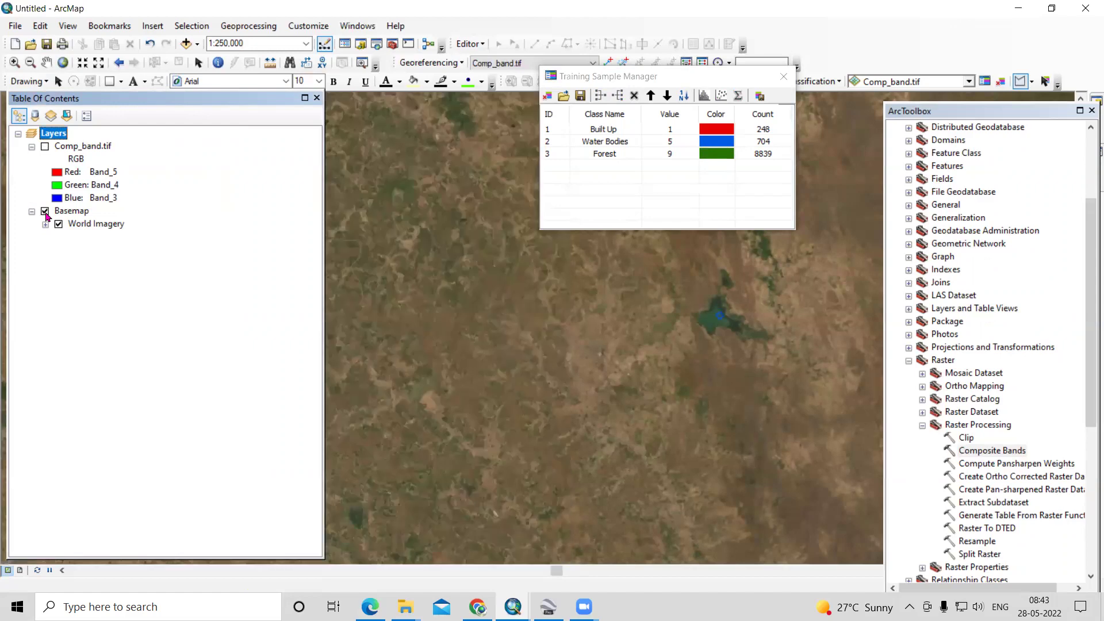
{"action": "scroll", "coordinate": [410, 194], "scroll_direction": "down", "scroll_amount": 3}
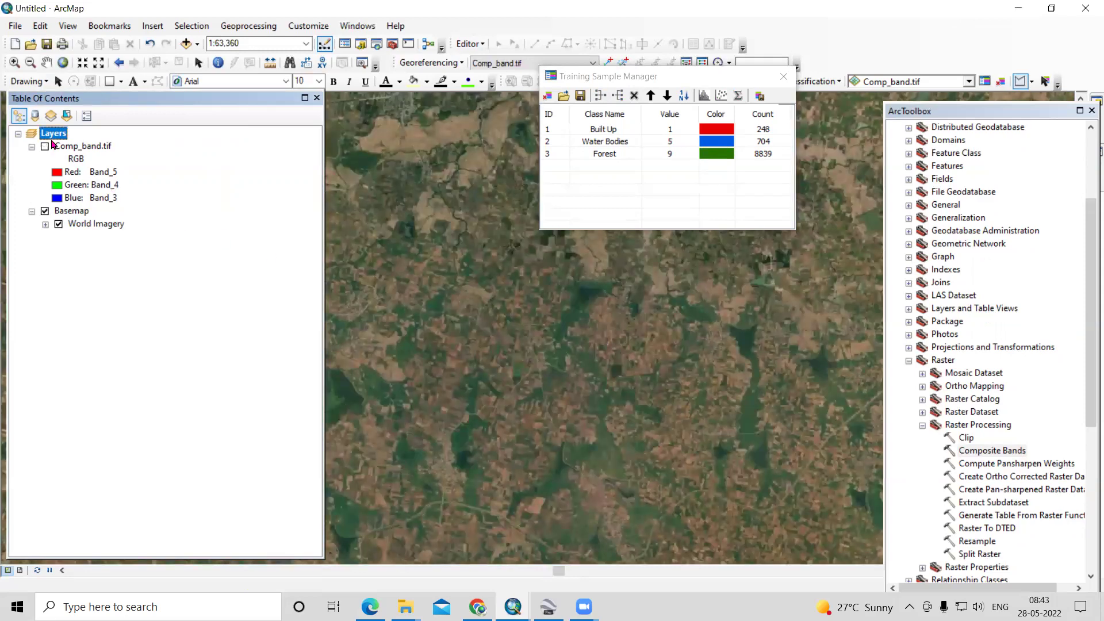
{"action": "left_click", "coordinate": [45, 147]}
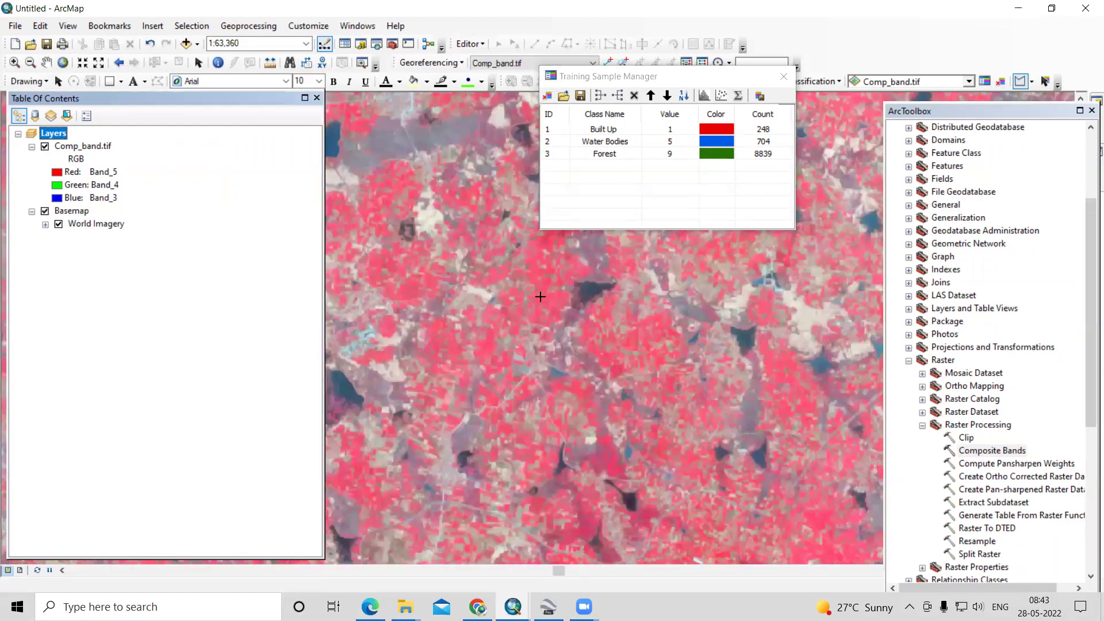
- Draw three small training samples over separate patches of bright pink-red cropland
{"action": "double_click", "coordinate": [536, 318]}
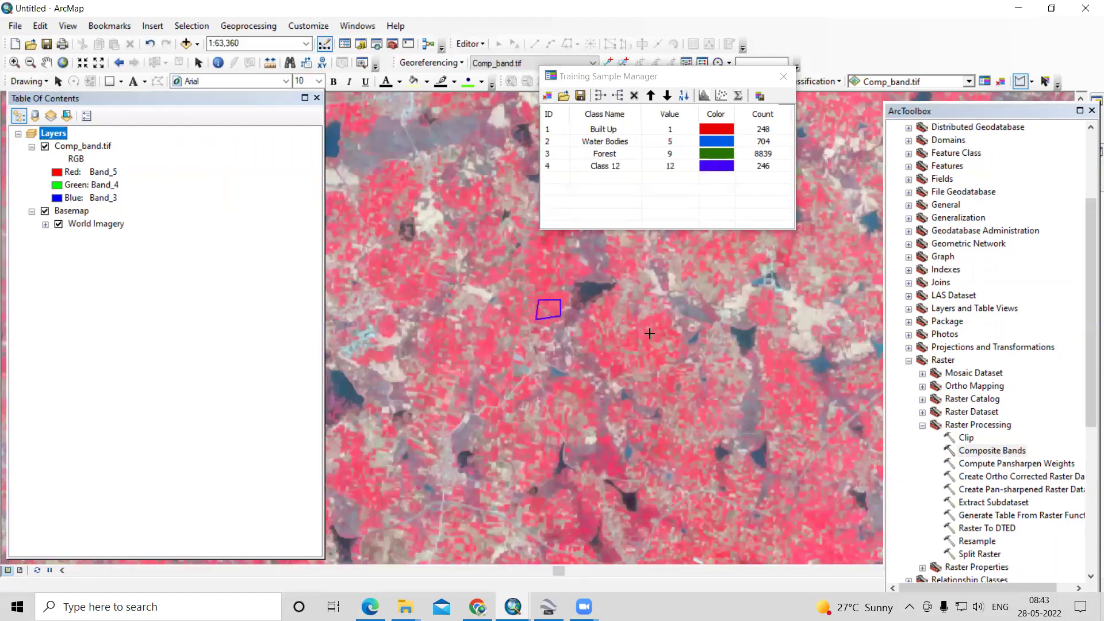
{"action": "double_click", "coordinate": [640, 360]}
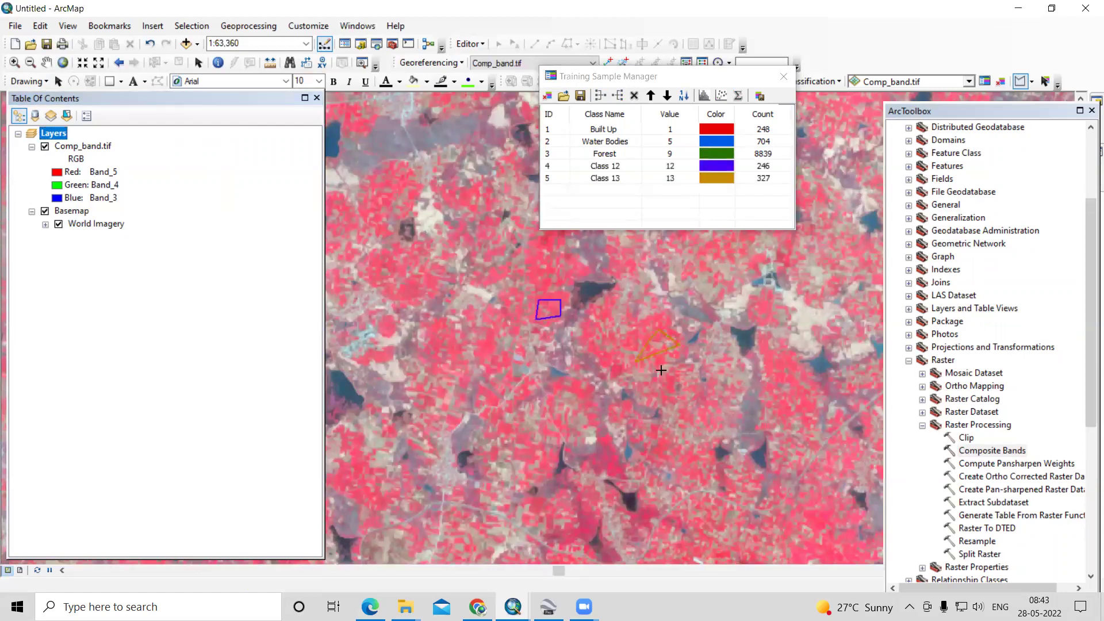
{"action": "double_click", "coordinate": [836, 530]}
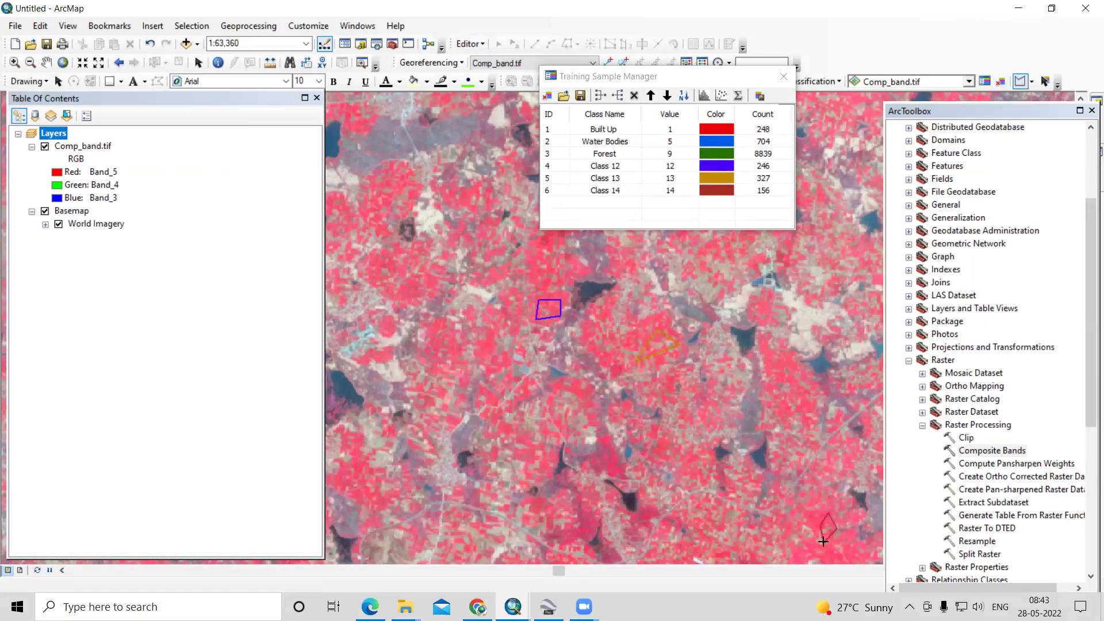
- Finish the small cropland sample in progress and, with the Basemap group hidden, draw a larger four-sided sample over farmland to its south
{"action": "double_click", "coordinate": [449, 355]}
{"action": "scroll", "coordinate": [571, 336], "scroll_direction": "up", "scroll_amount": 3}
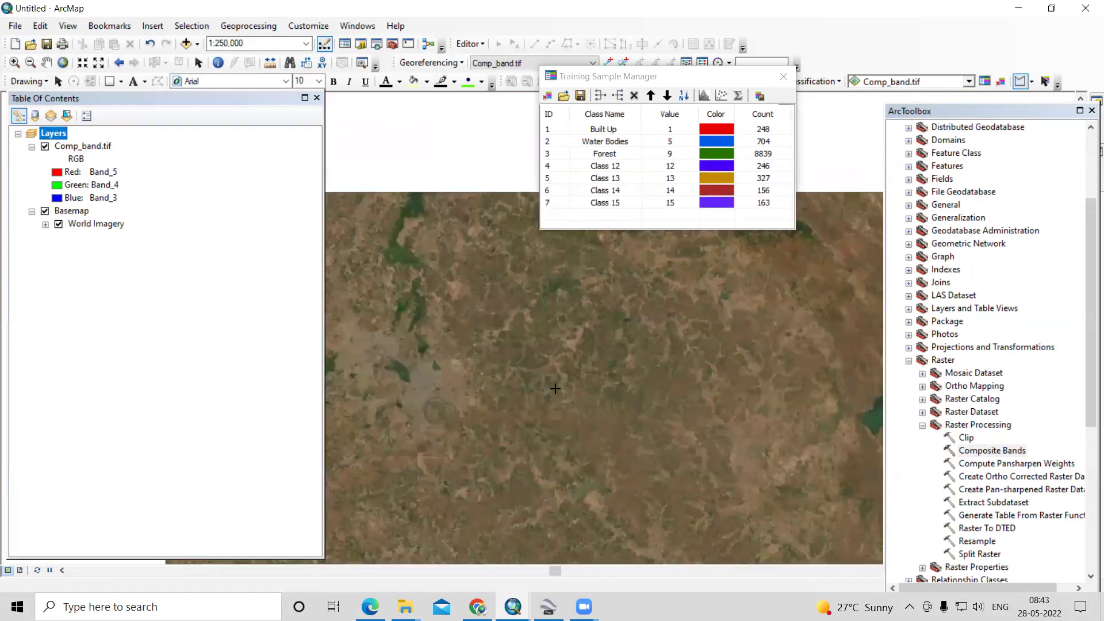
{"action": "left_click", "coordinate": [45, 212]}
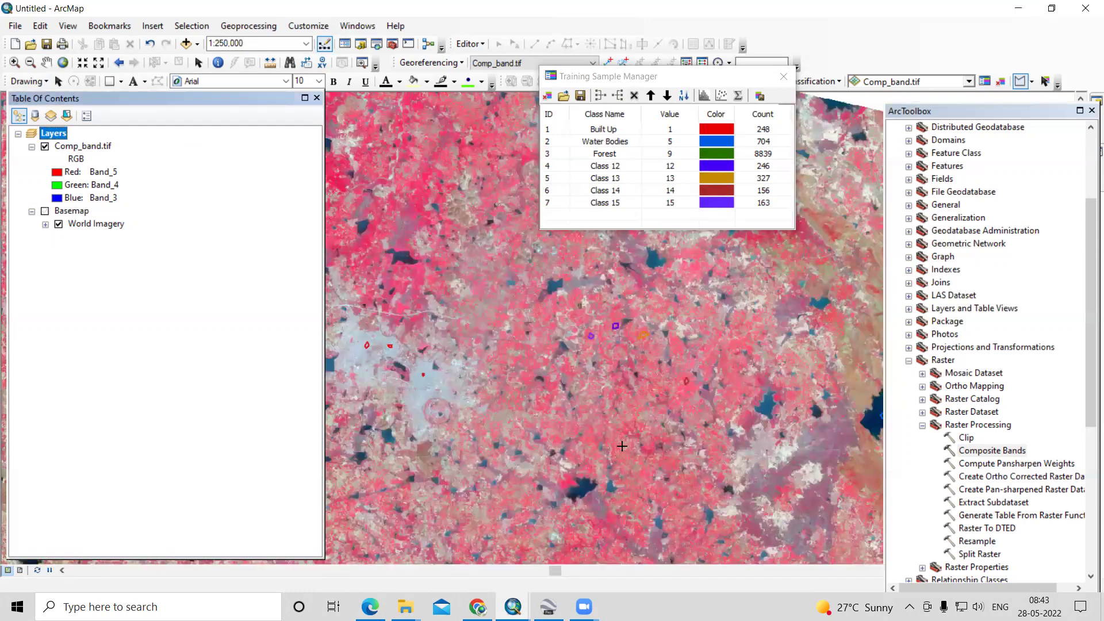
{"action": "left_click", "coordinate": [622, 448]}
{"action": "left_click", "coordinate": [634, 448]}
{"action": "left_click", "coordinate": [634, 460]}
{"action": "double_click", "coordinate": [621, 458]}
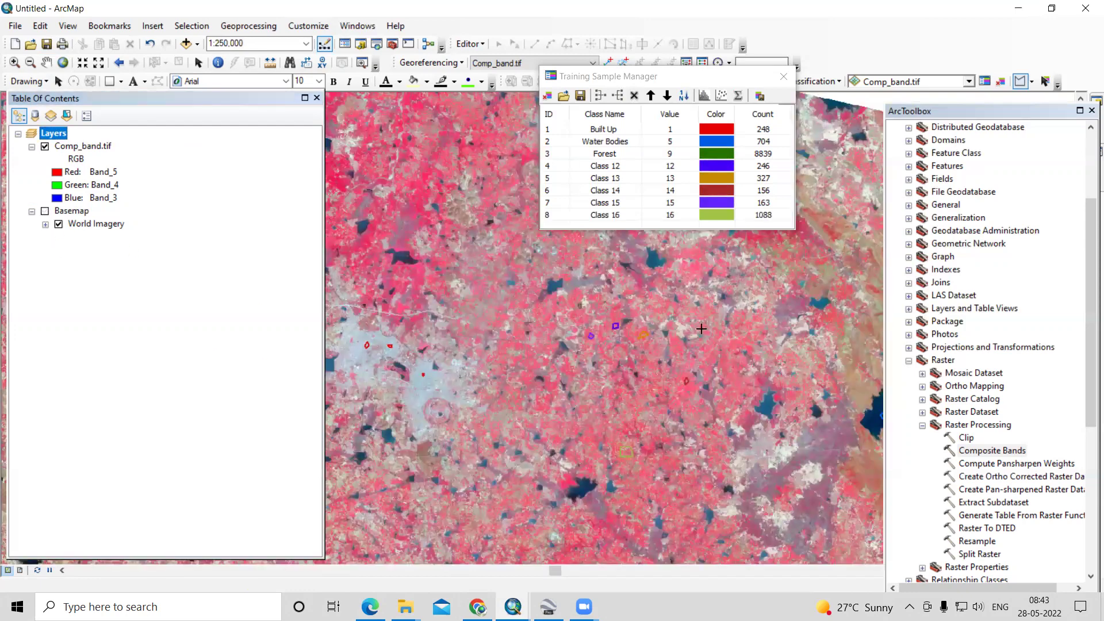
- Merge training classes Class 12 to Class 16 into a single class
{"action": "left_click", "coordinate": [552, 167]}
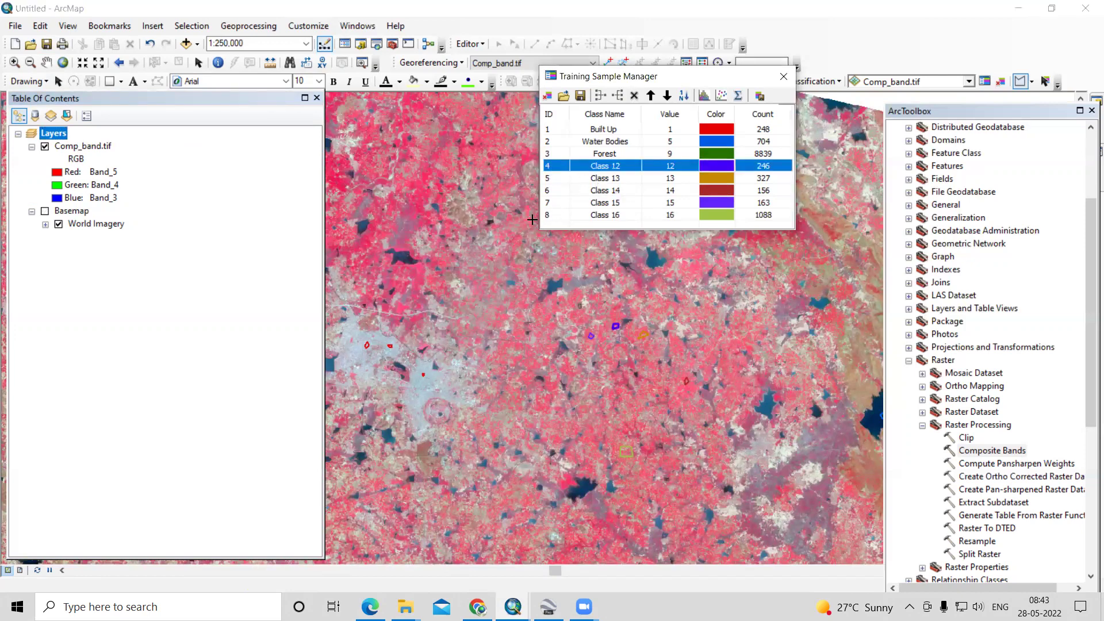
{"action": "left_click", "coordinate": [553, 214], "text": "shift"}
{"action": "left_click", "coordinate": [600, 95]}
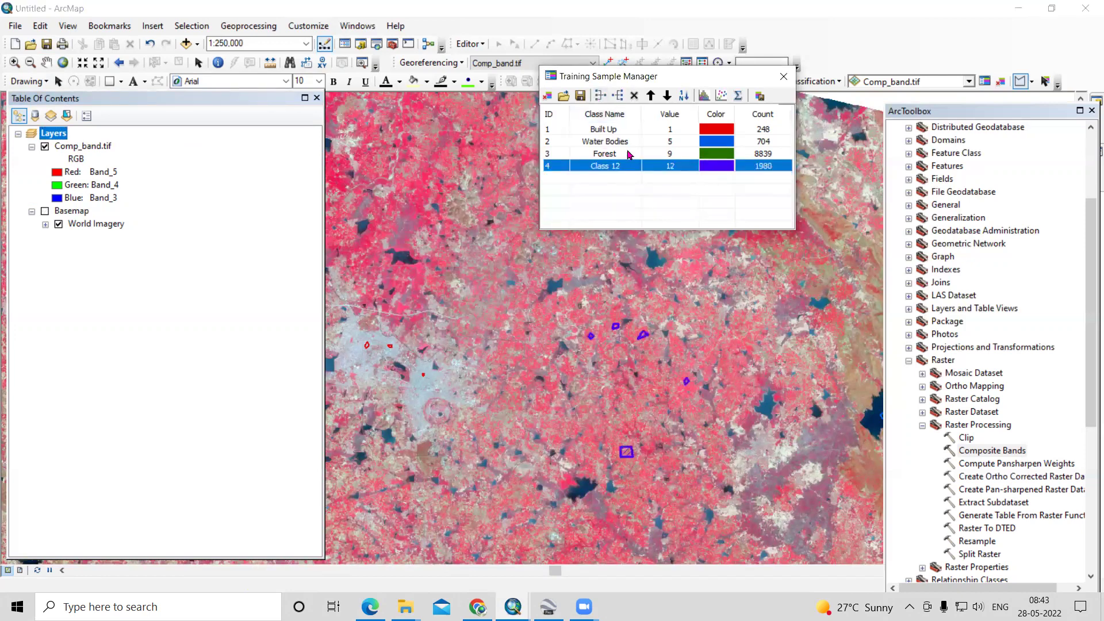
- Rename the merged class Agricultural area and set its colour to light yellow
{"action": "double_click", "coordinate": [631, 168]}
{"action": "type", "text": "Ag"}
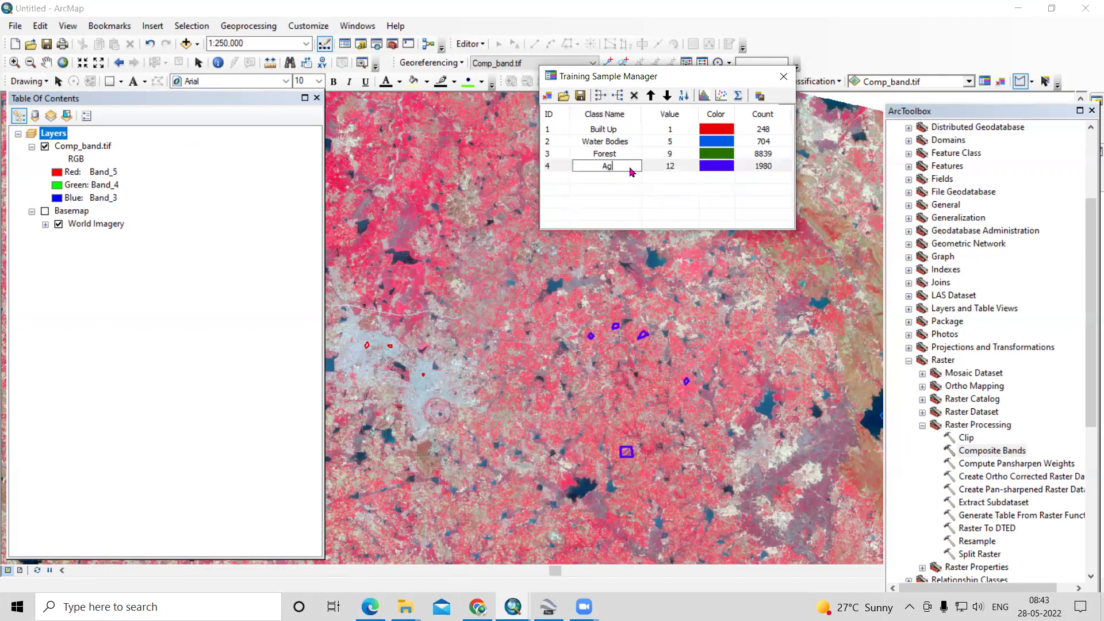
{"action": "type", "text": "ricultural area"}
{"action": "key", "text": "Return"}
{"action": "left_click", "coordinate": [624, 196]}
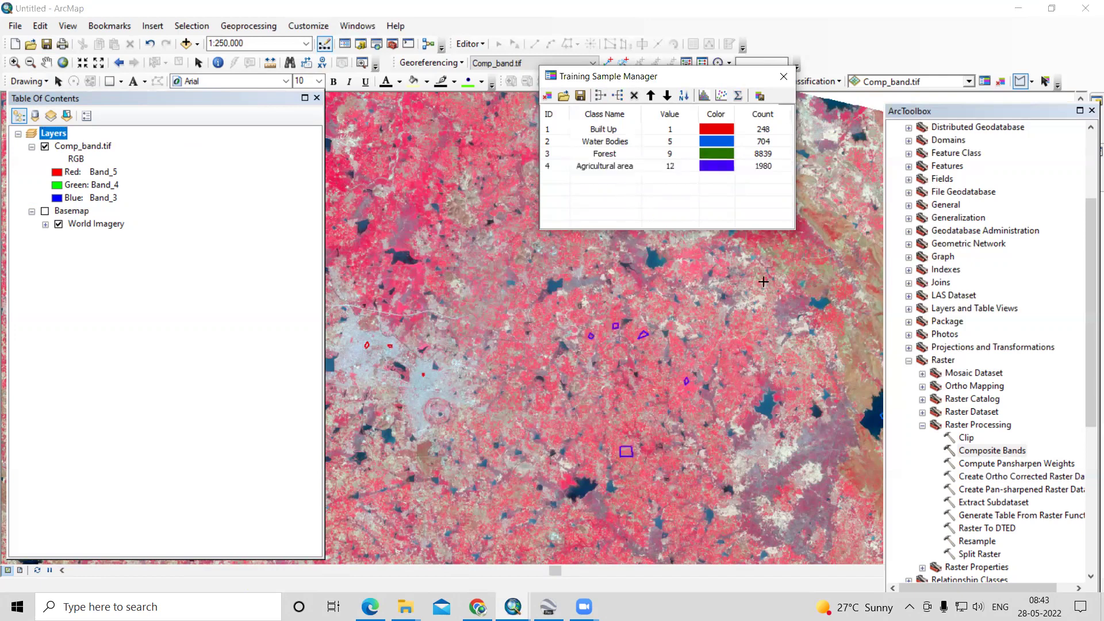
{"action": "left_click", "coordinate": [719, 168]}
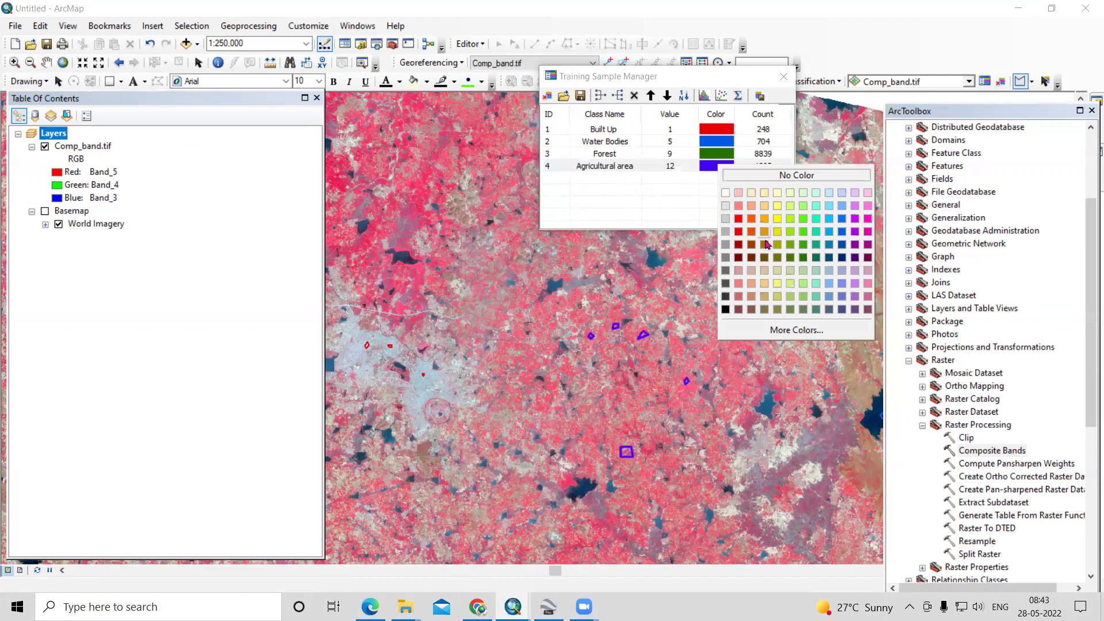
{"action": "left_click", "coordinate": [777, 205]}
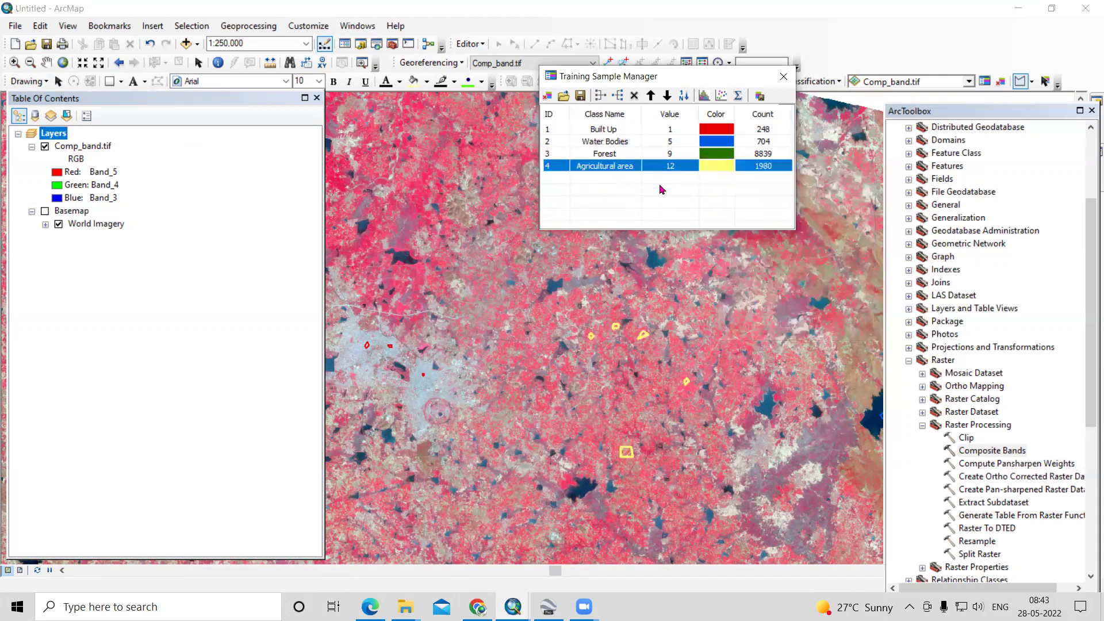
- Turn off the Basemap group and its World Imagery layer so only Comp_band.tif is displayed
{"action": "scroll", "coordinate": [353, 373], "scroll_direction": "up", "scroll_amount": 3}
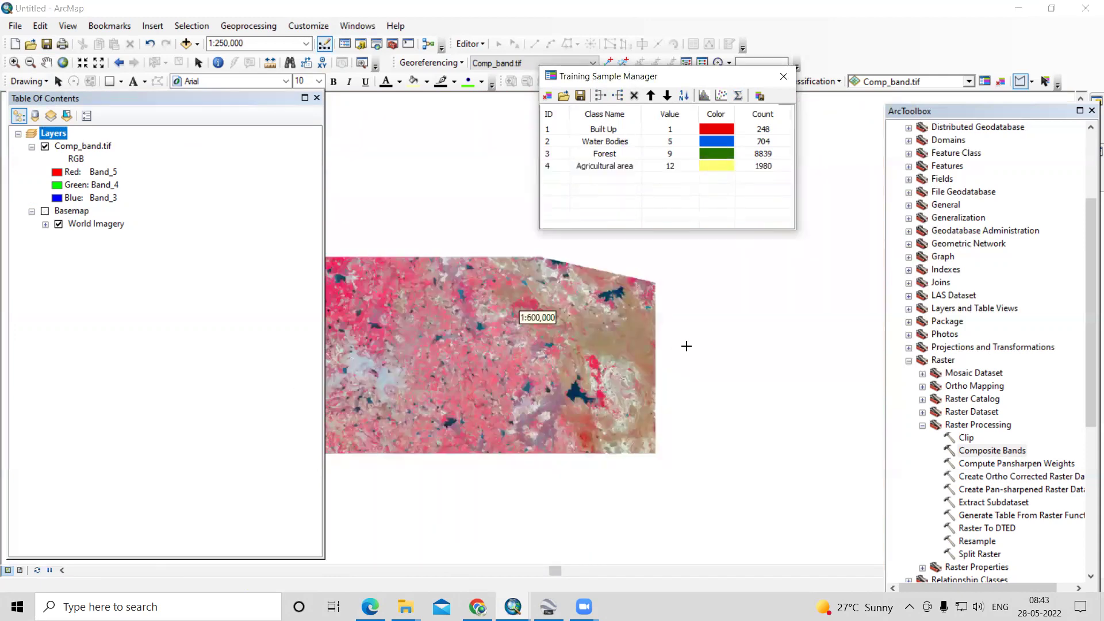
{"action": "scroll", "coordinate": [573, 347], "scroll_direction": "down", "scroll_amount": 4}
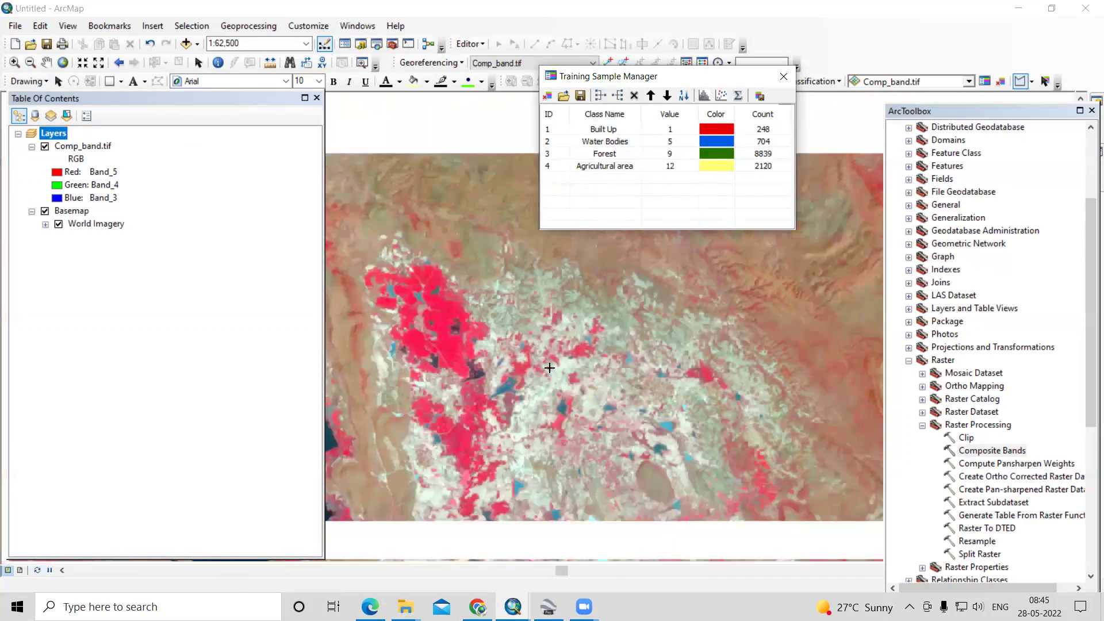
{"action": "scroll", "coordinate": [556, 410], "scroll_direction": "up", "scroll_amount": 5}
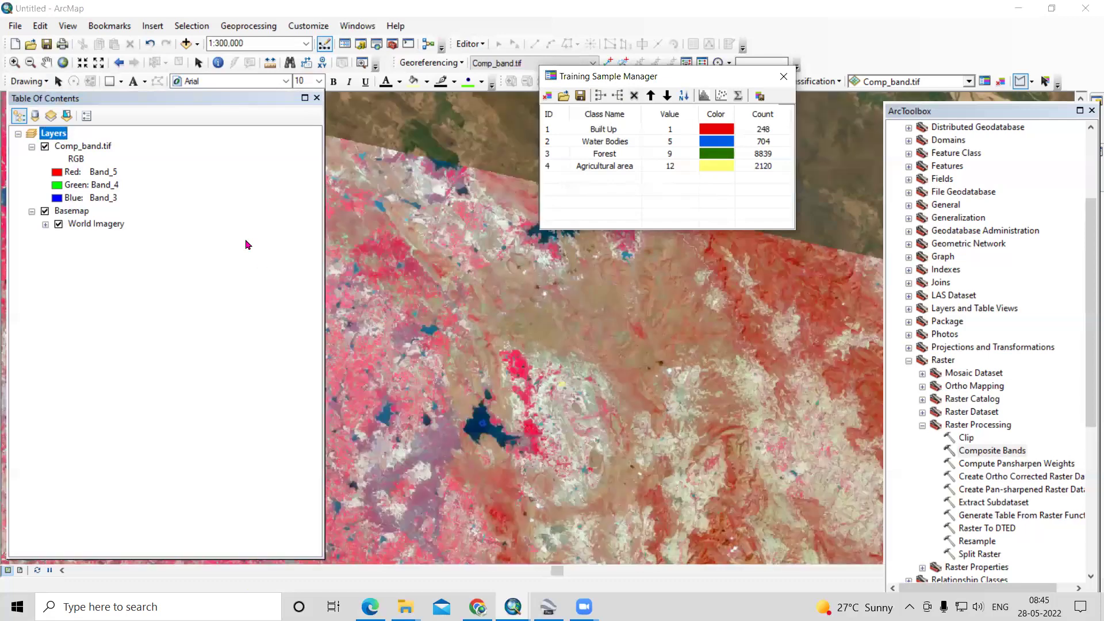
{"action": "left_click", "coordinate": [45, 212]}
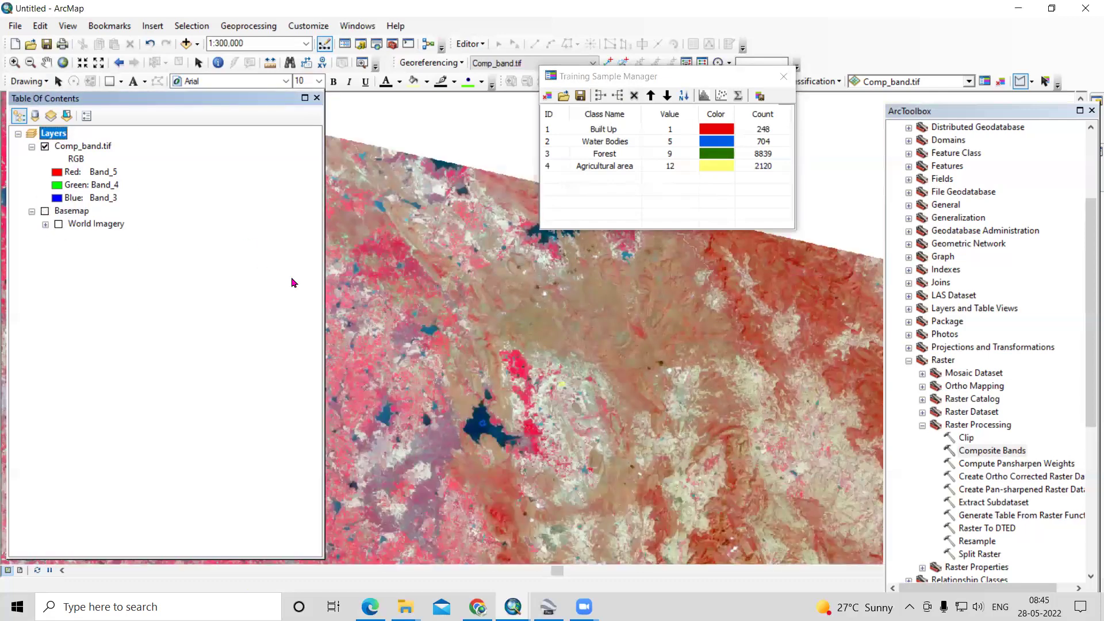
{"action": "scroll", "coordinate": [460, 161], "scroll_direction": "down", "scroll_amount": 5}
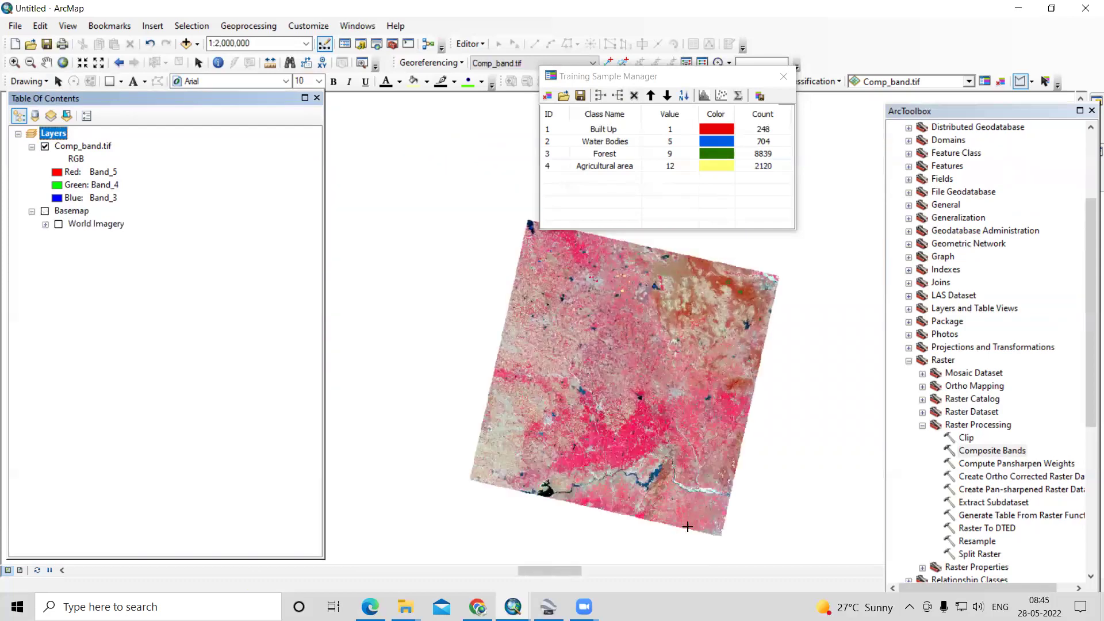
{"action": "scroll", "coordinate": [685, 524], "scroll_direction": "up", "scroll_amount": 3}
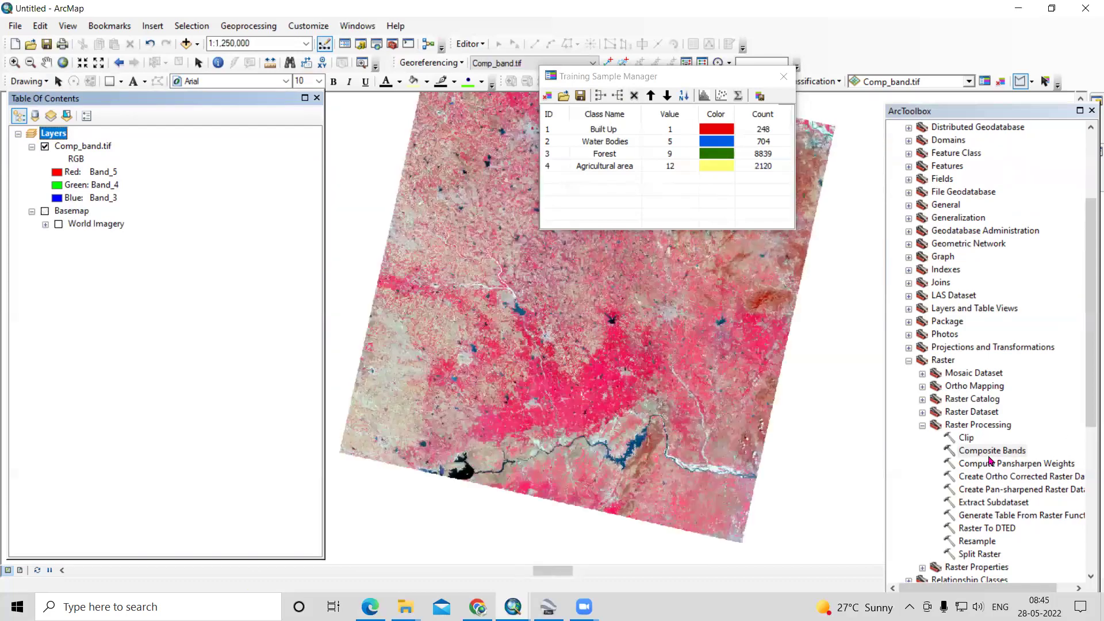
- Locate the Train Support Vector Machine Classifier tool in the Segmentation and Classification toolset of Spatial Analyst Tools
{"action": "scroll", "coordinate": [990, 460], "scroll_direction": "down", "scroll_amount": 3}
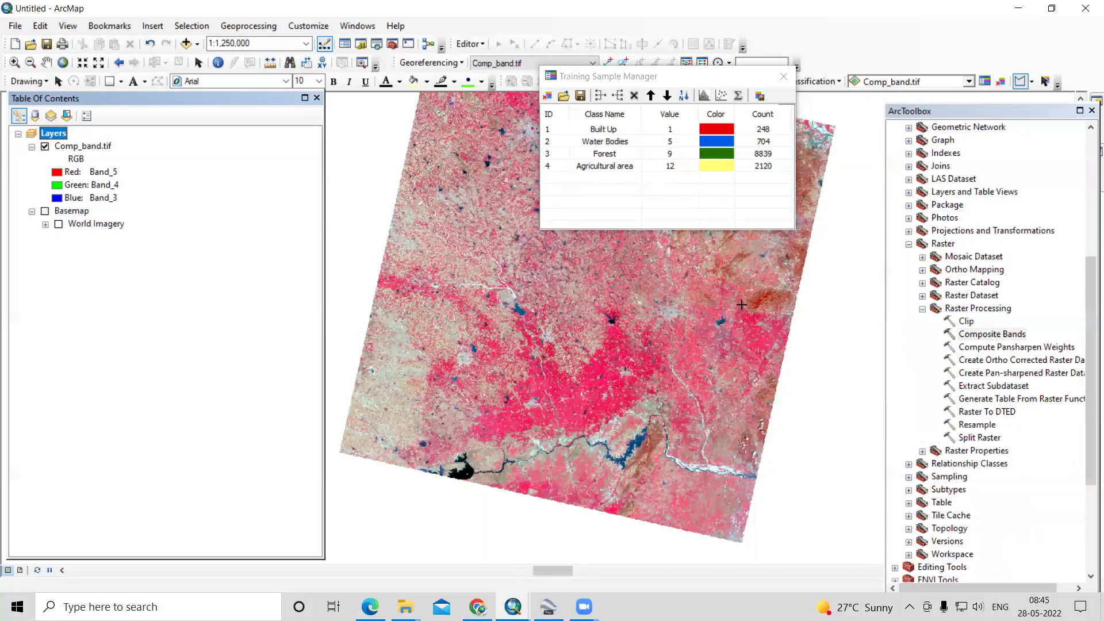
{"action": "left_click", "coordinate": [922, 309]}
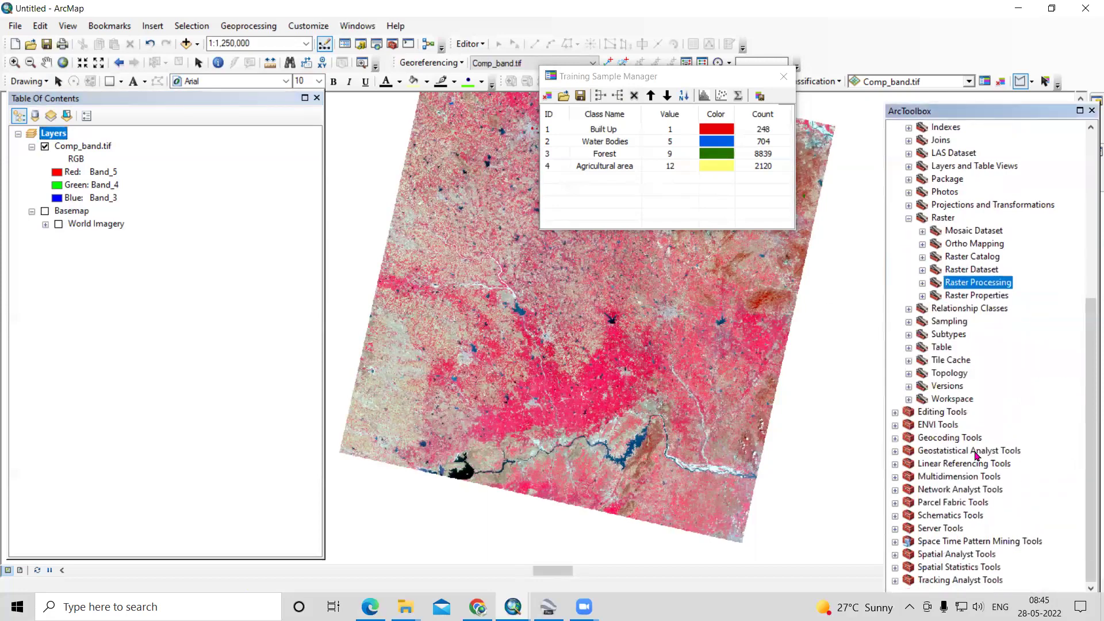
{"action": "double_click", "coordinate": [949, 556]}
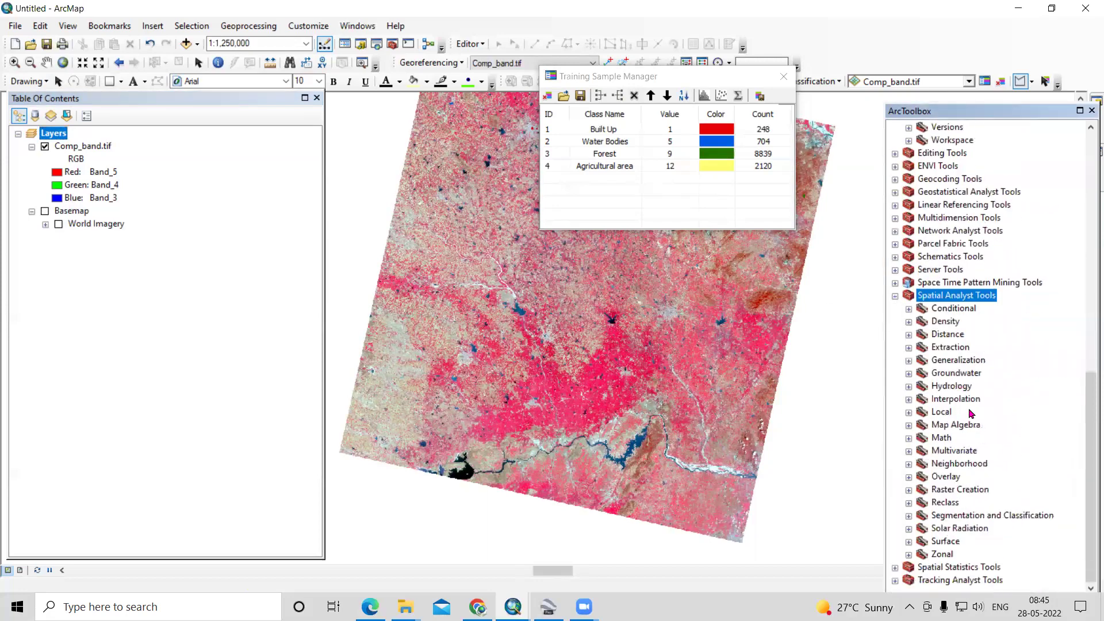
{"action": "double_click", "coordinate": [974, 516]}
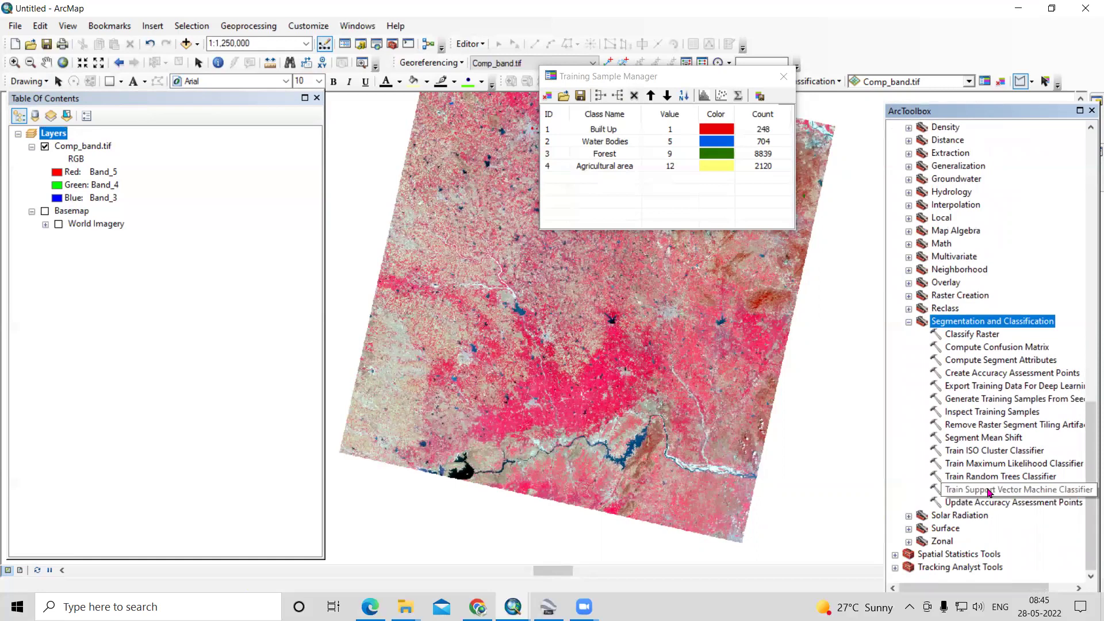
{"action": "left_click", "coordinate": [990, 496]}
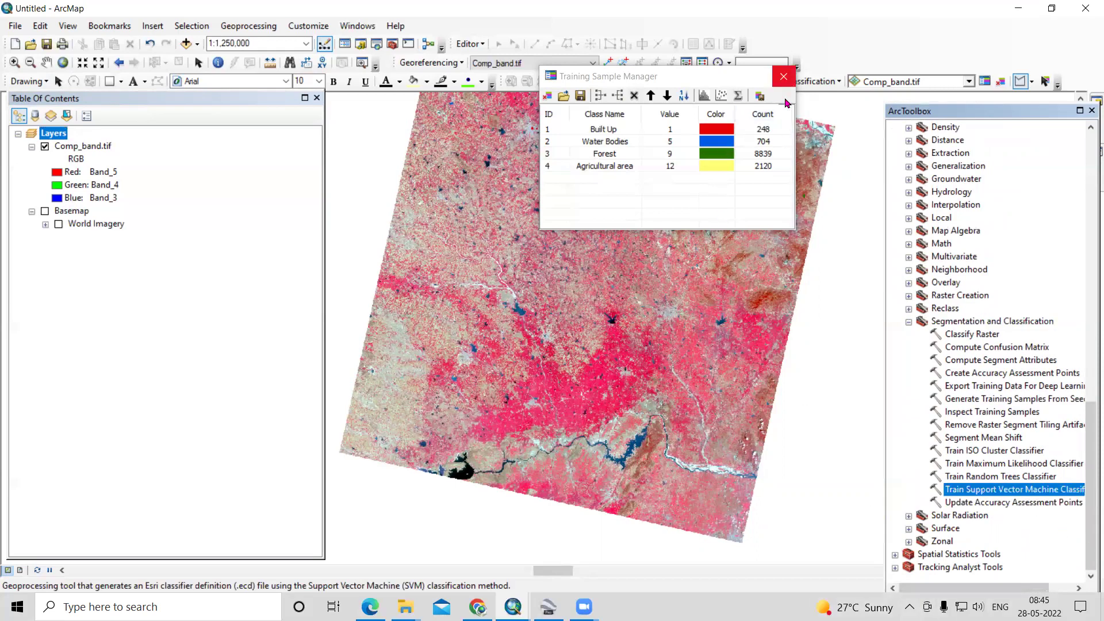
- Save the training samples as the shapefile Trainage_sample in the SVM folder under Video Lecture
{"action": "left_click", "coordinate": [579, 97]}
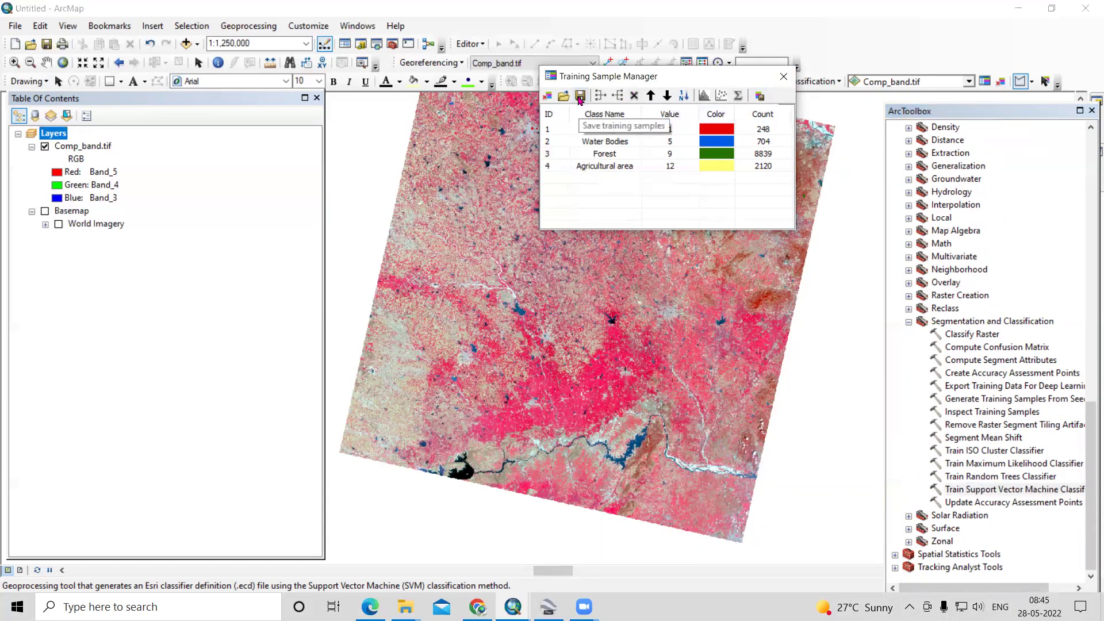
{"action": "left_click", "coordinate": [579, 97]}
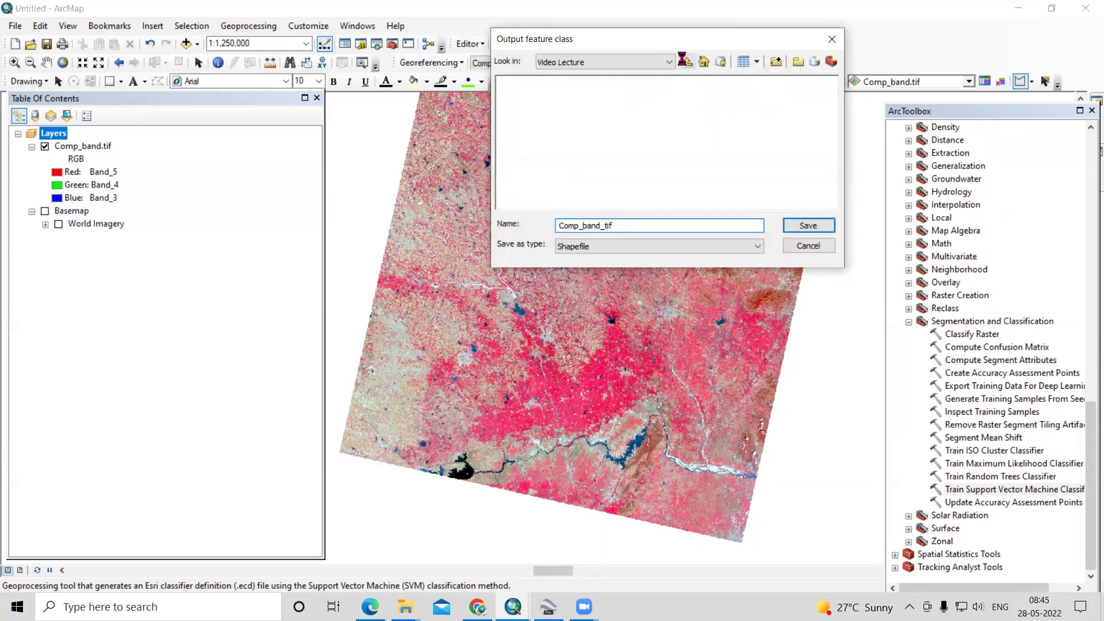
{"action": "left_click", "coordinate": [685, 63]}
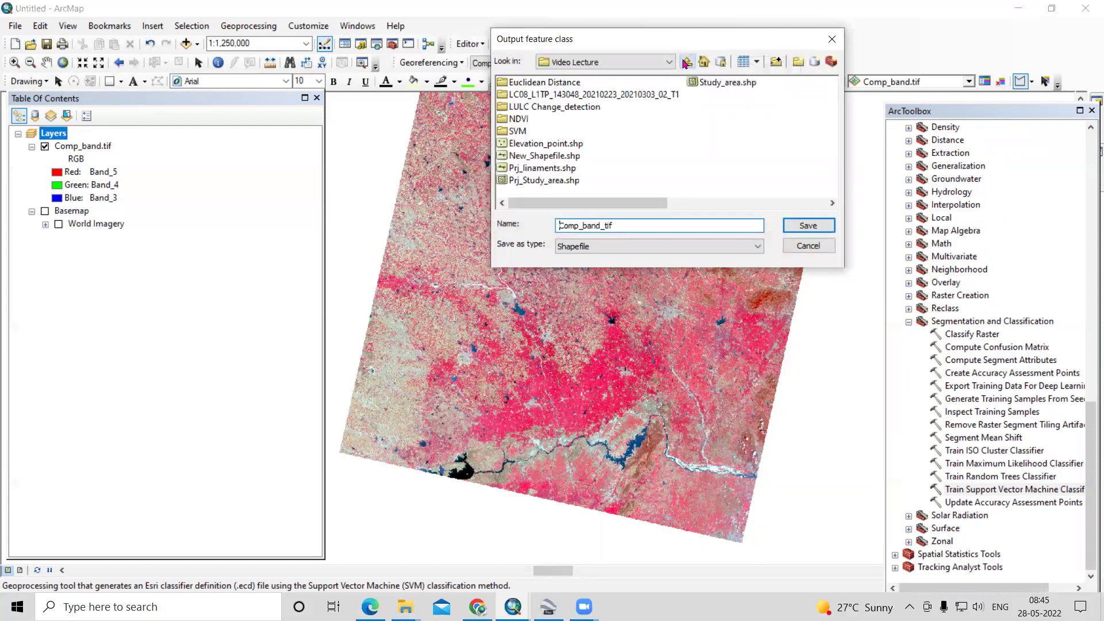
{"action": "double_click", "coordinate": [514, 132]}
{"action": "left_click_drag", "start_coordinate": [657, 225], "coordinate": [401, 231]}
{"action": "key", "text": "BackSpace"}
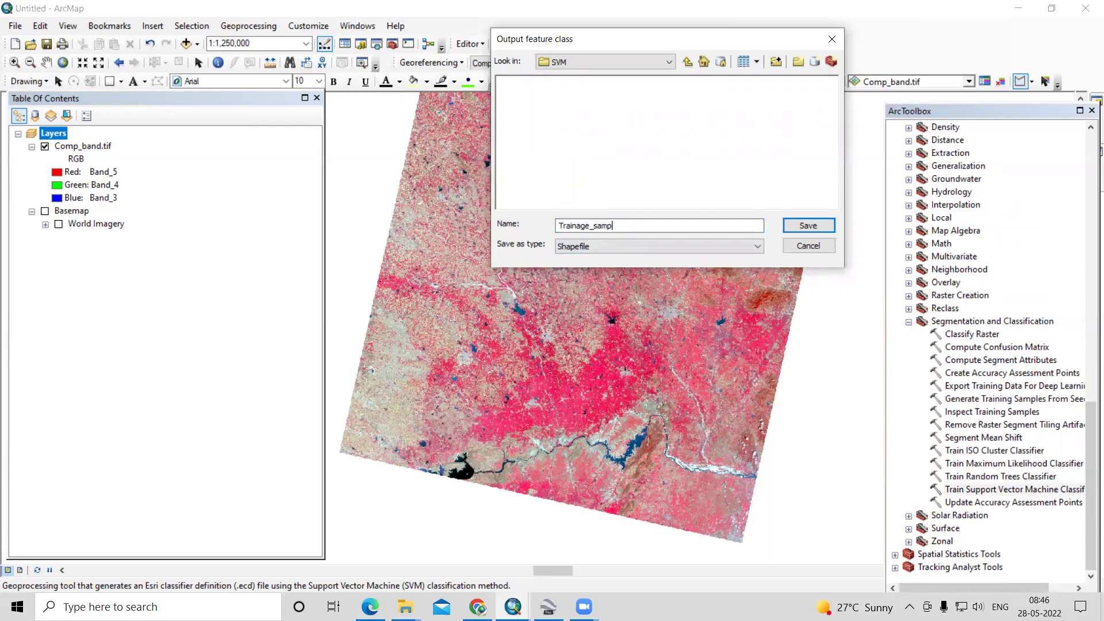
{"action": "left_click", "coordinate": [807, 225]}
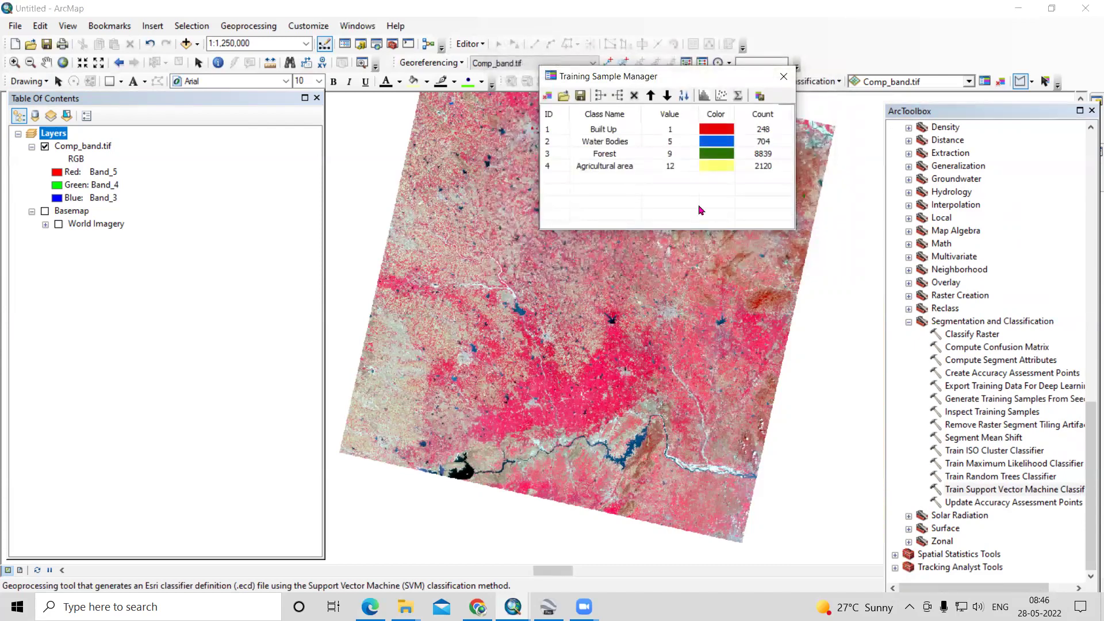
- Open the Train Support Vector Machine Classifier tool and set Comp_band.tif as its input raster
{"action": "left_click", "coordinate": [985, 490]}
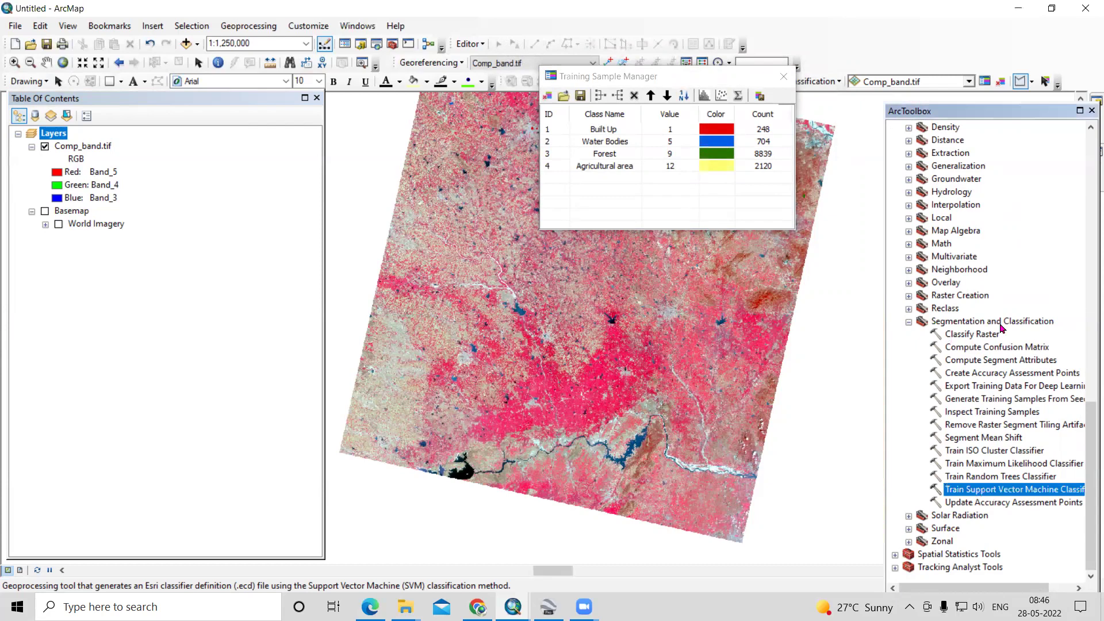
{"action": "double_click", "coordinate": [1018, 491]}
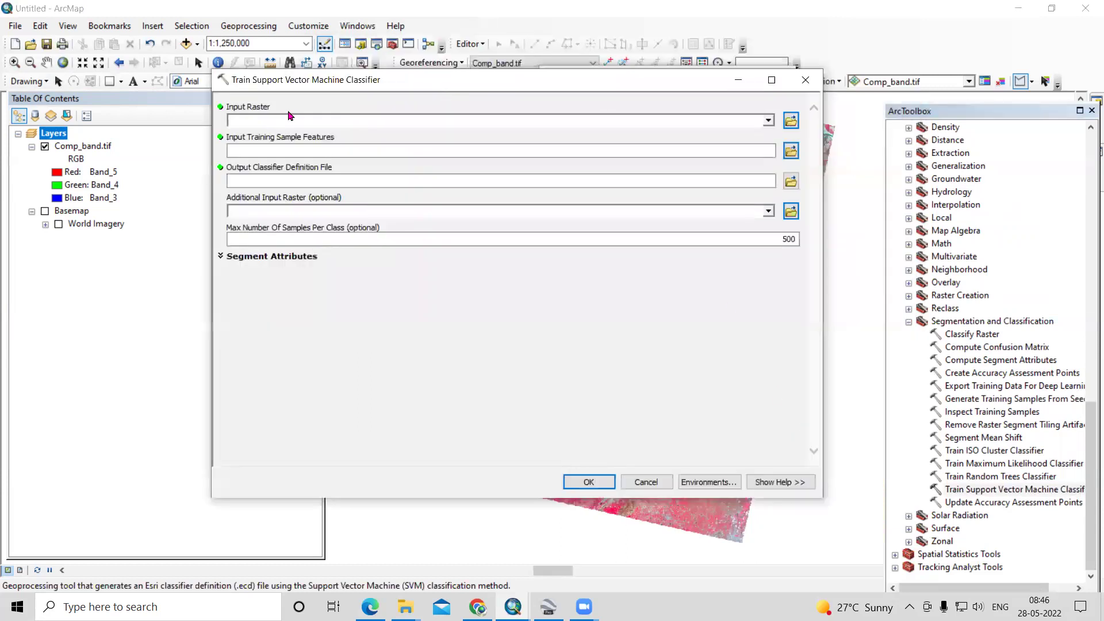
{"action": "left_click_drag", "start_coordinate": [69, 147], "coordinate": [769, 121]}
{"action": "left_click", "coordinate": [769, 121]}
{"action": "left_click", "coordinate": [395, 193]}
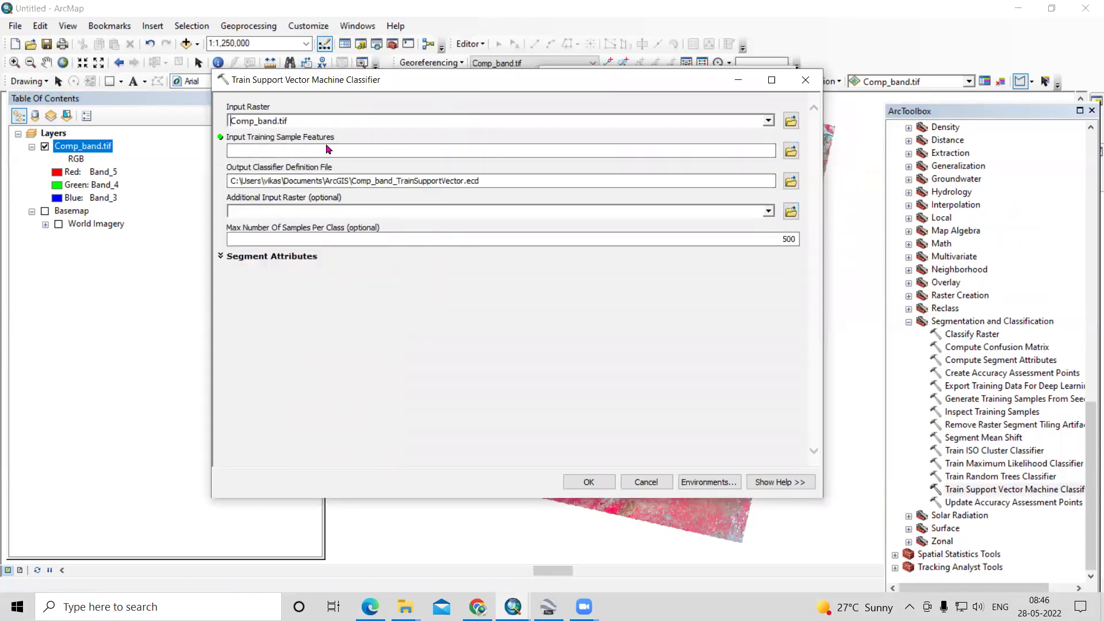
- Set the input training sample features to Trainage_sample.shp from D:\Video Lecture\SVM
{"action": "left_click_drag", "start_coordinate": [629, 81], "coordinate": [713, 154]}
{"action": "left_click", "coordinate": [870, 226]}
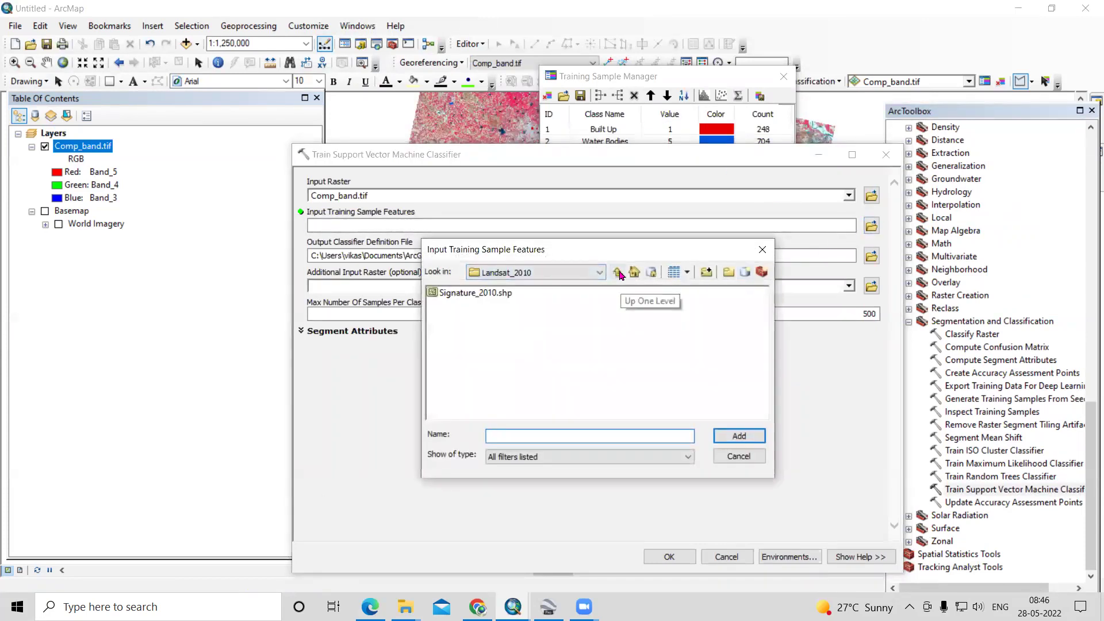
{"action": "left_click", "coordinate": [619, 273]}
{"action": "left_click", "coordinate": [618, 272]}
{"action": "left_click", "coordinate": [618, 272]}
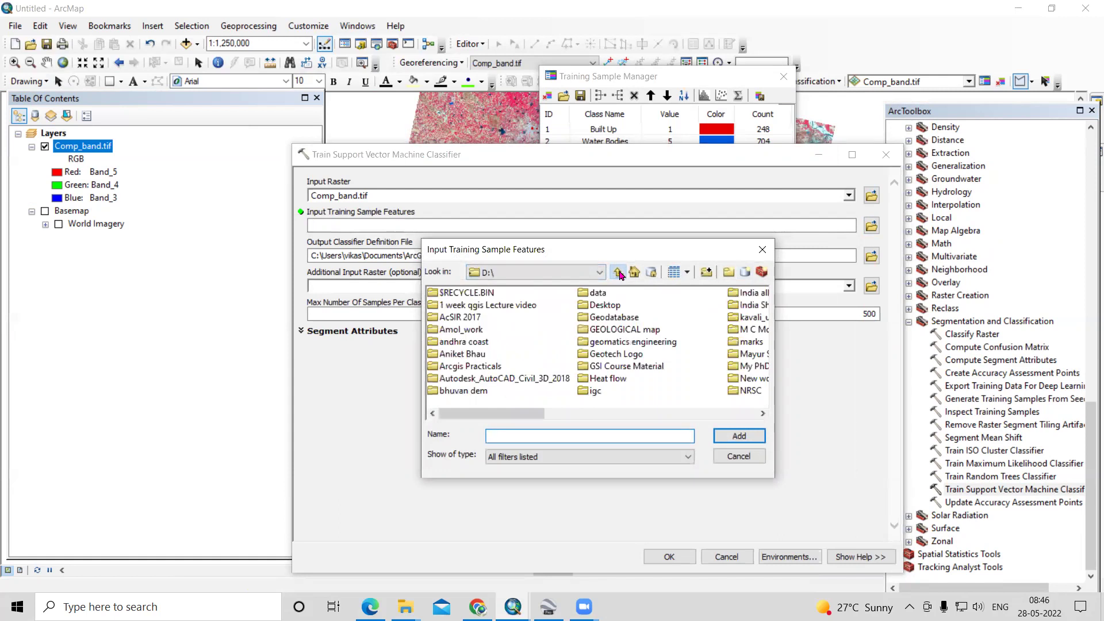
{"action": "left_click", "coordinate": [471, 331]}
{"action": "double_click", "coordinate": [473, 331]}
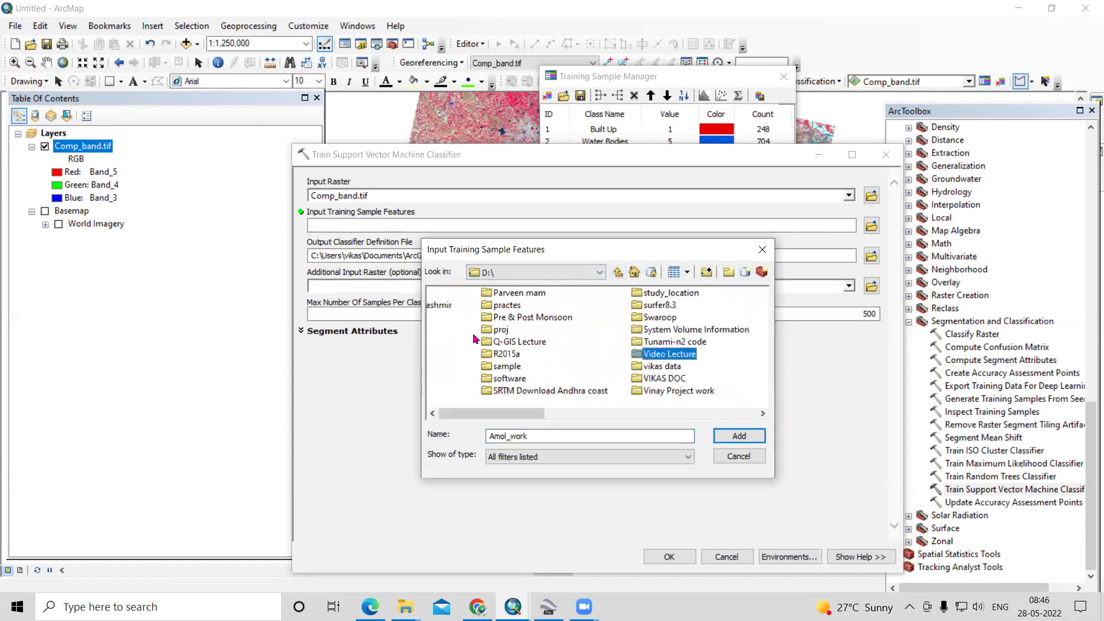
{"action": "double_click", "coordinate": [632, 354]}
{"action": "double_click", "coordinate": [448, 342]}
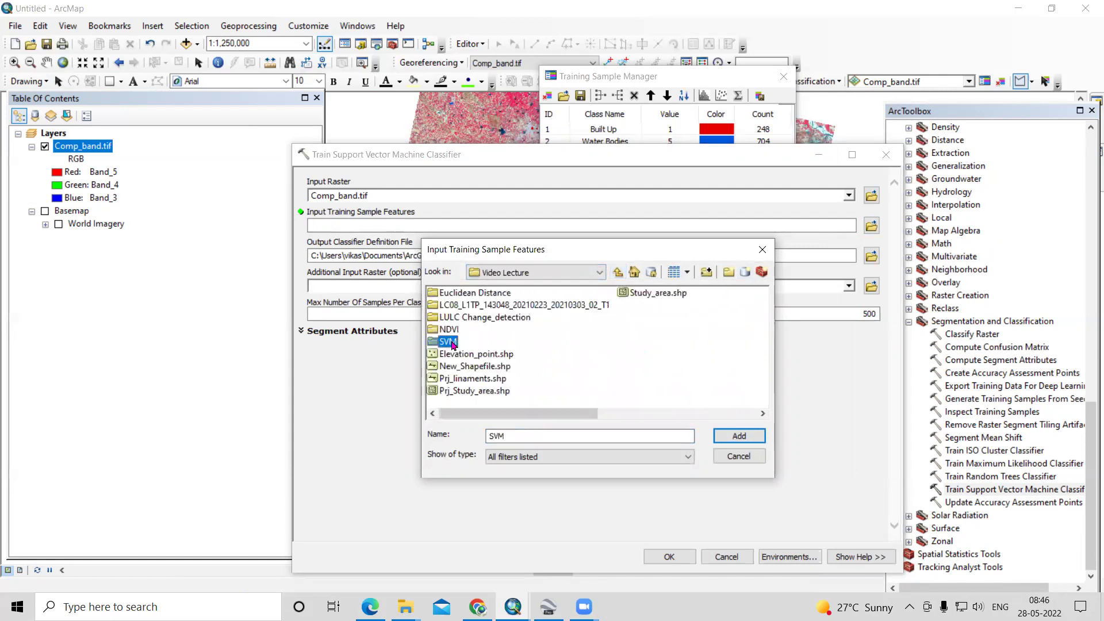
{"action": "left_click", "coordinate": [465, 293]}
{"action": "left_click", "coordinate": [739, 436]}
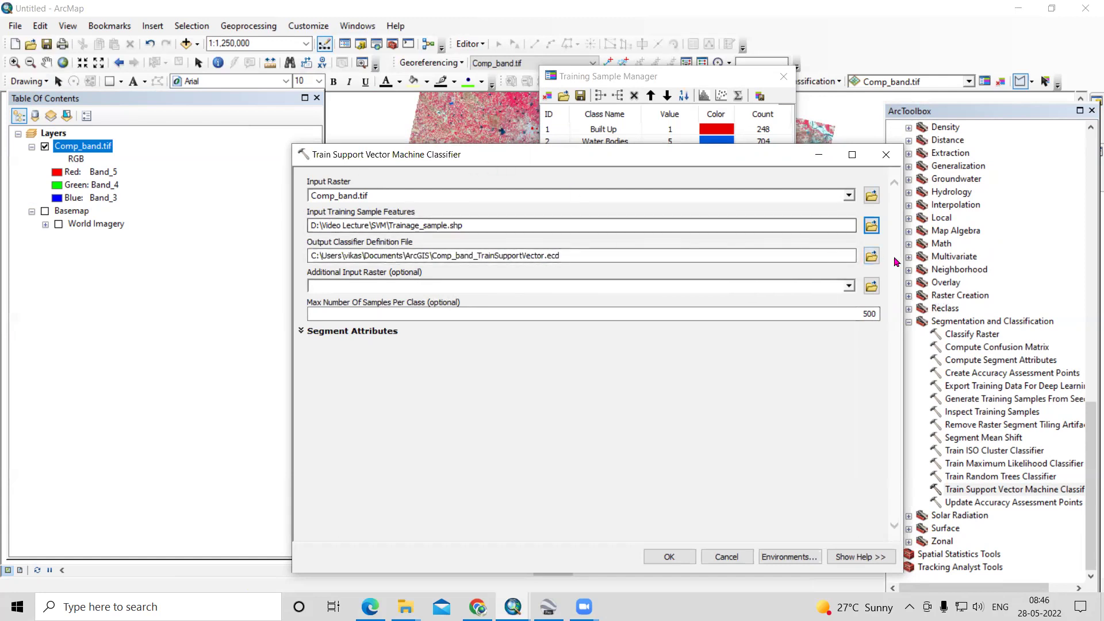
- Set the output classifier definition file to SVM_training.ecd in the SVM folder
{"action": "left_click", "coordinate": [871, 255]}
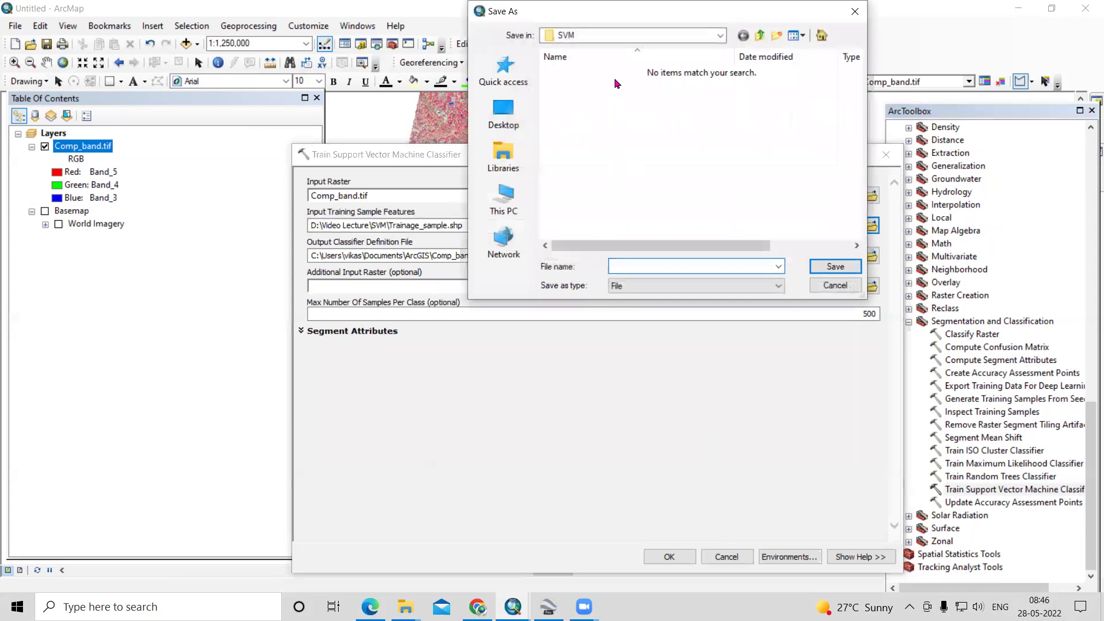
{"action": "left_click", "coordinate": [652, 264]}
{"action": "type", "text": "SW"}
{"action": "left_click", "coordinate": [836, 267]}
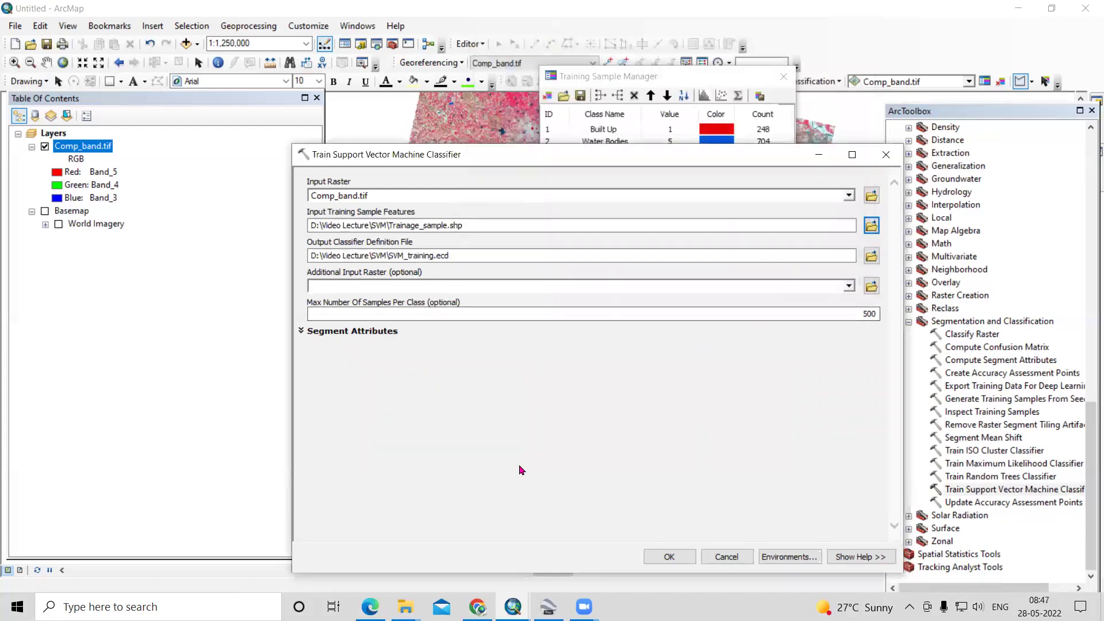
- Run the SVM classifier training with the entered parameters and open the Classify Raster tool
{"action": "left_click", "coordinate": [669, 557]}
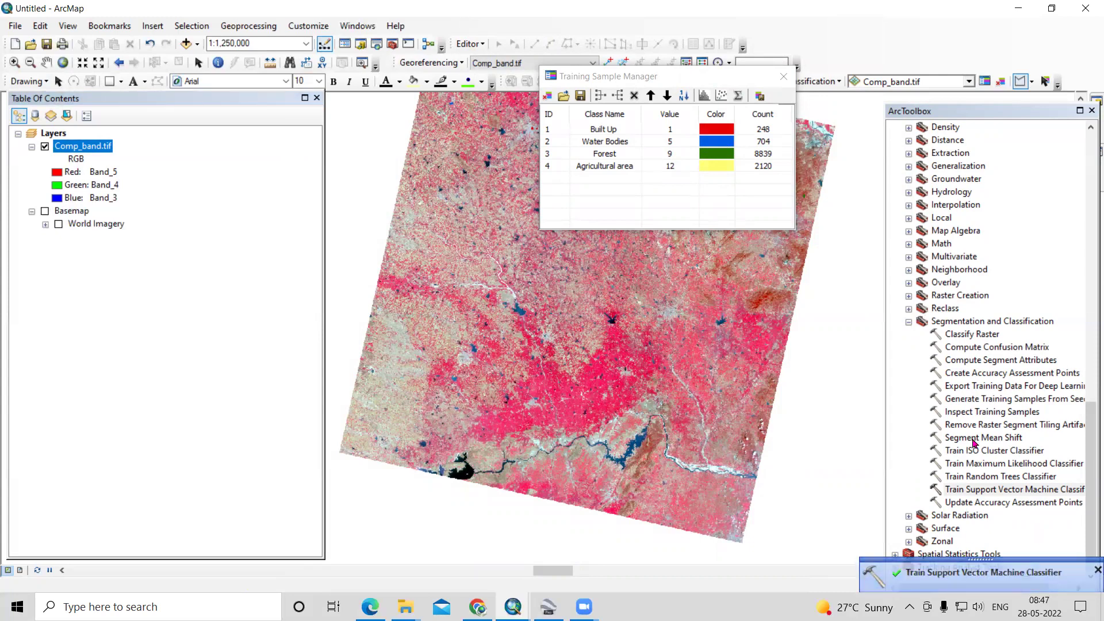
{"action": "left_click", "coordinate": [970, 336]}
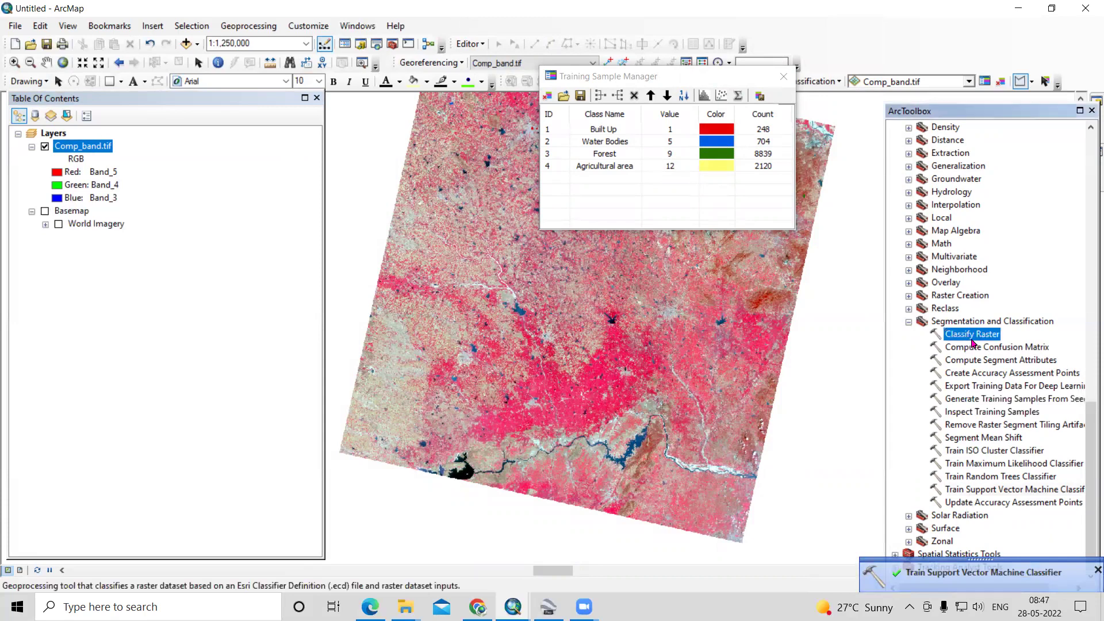
{"action": "double_click", "coordinate": [975, 339]}
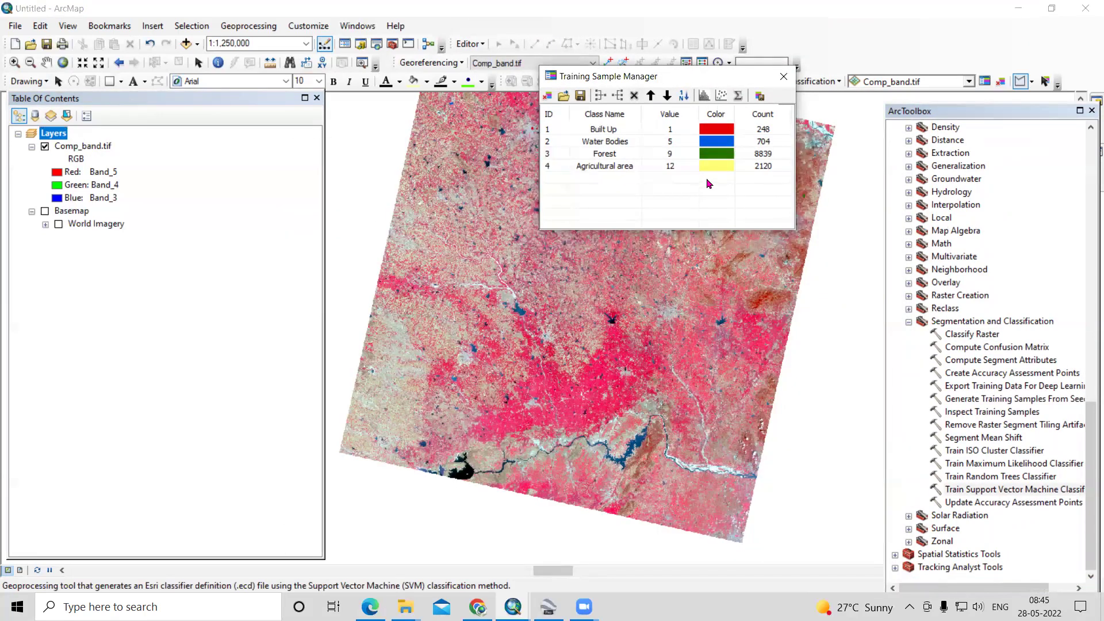
- Save the training samples as a shapefile named Trainage_sample in the SVM folder inside Video Lecture
{"action": "left_click", "coordinate": [579, 96]}
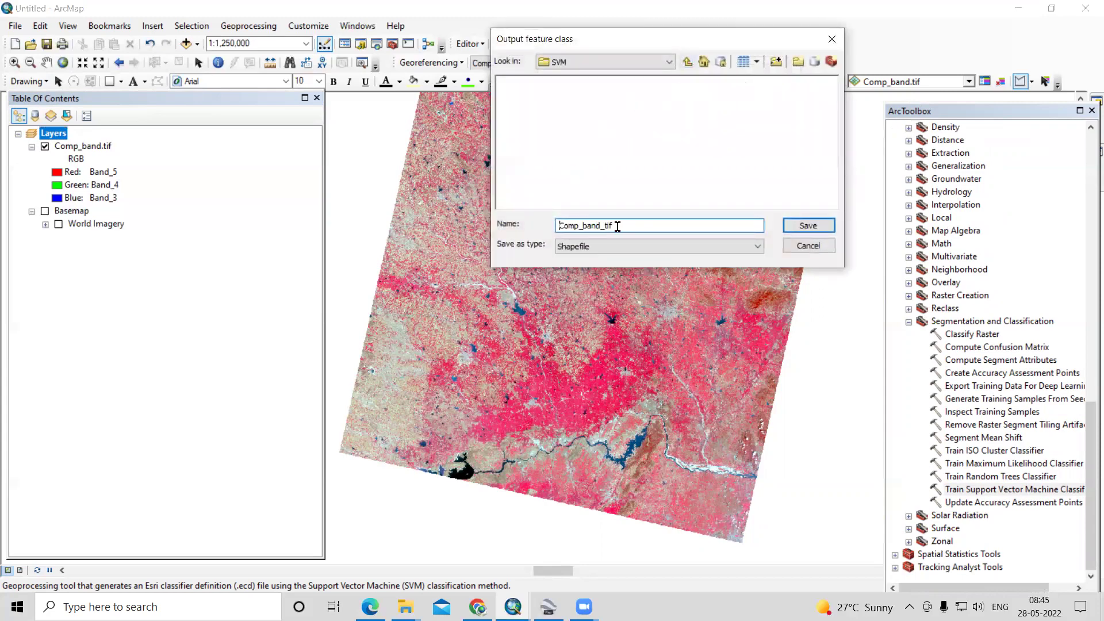
{"action": "left_click", "coordinate": [685, 62]}
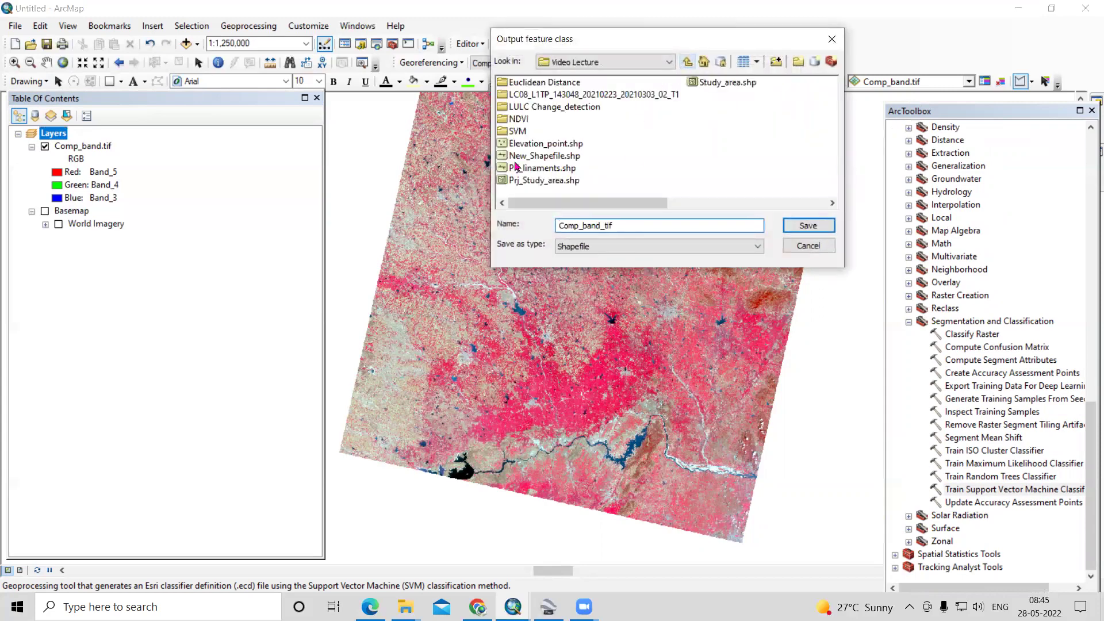
{"action": "double_click", "coordinate": [514, 131]}
{"action": "double_click", "coordinate": [658, 225]}
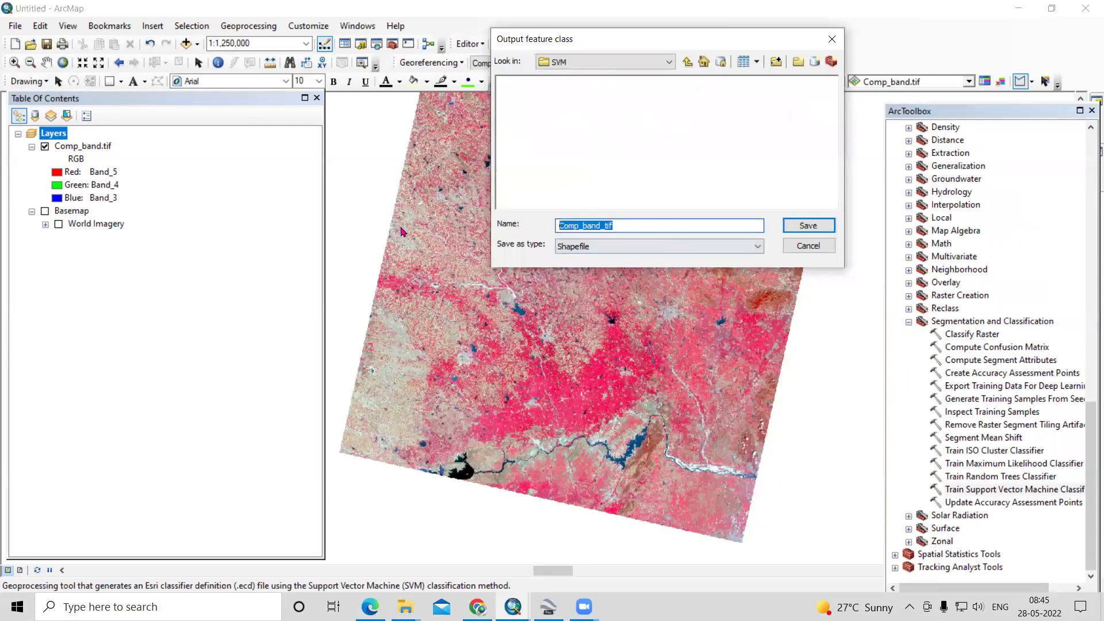
{"action": "key", "text": "BackSpace"}
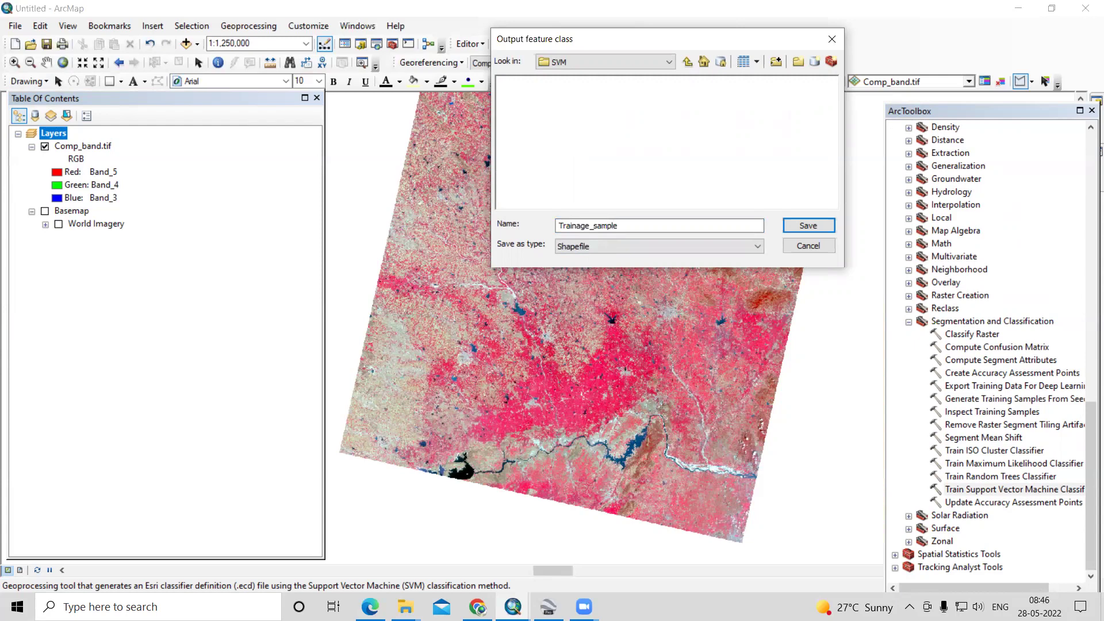
{"action": "left_click", "coordinate": [807, 226]}
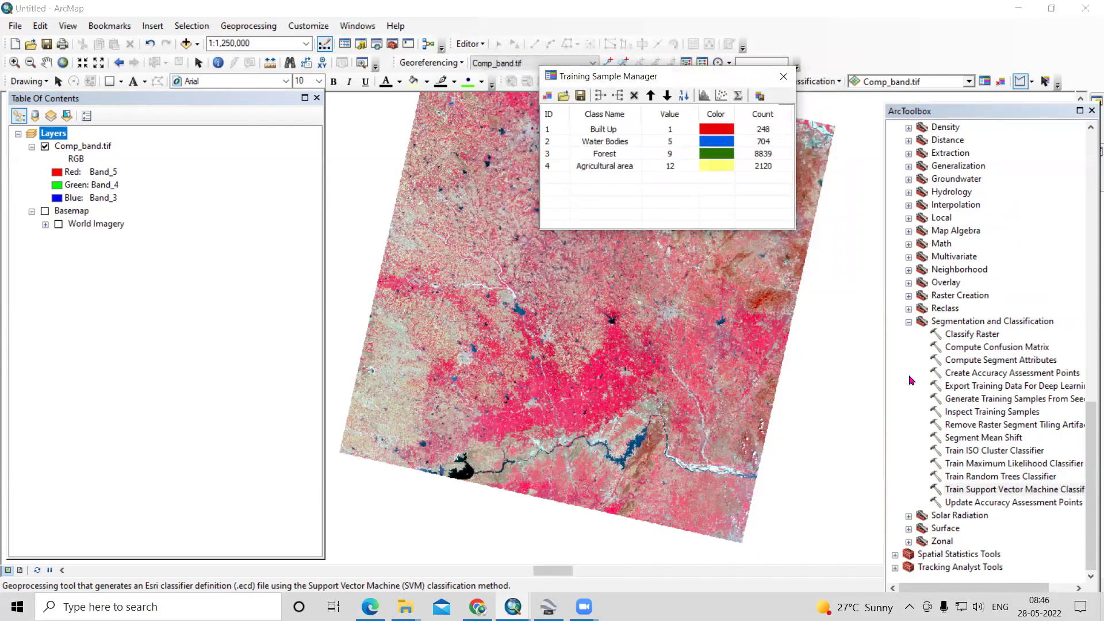
- Start the Train Support Vector Machine Classifier tool with Comp_band.tif as the input raster
{"action": "left_click", "coordinate": [985, 493]}
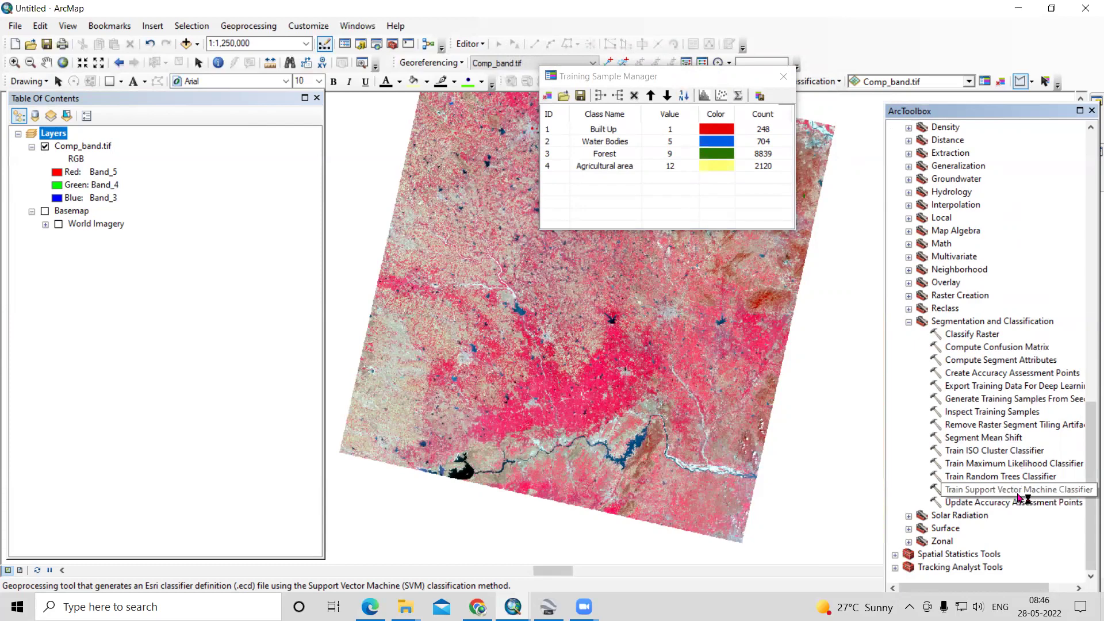
{"action": "double_click", "coordinate": [1019, 496]}
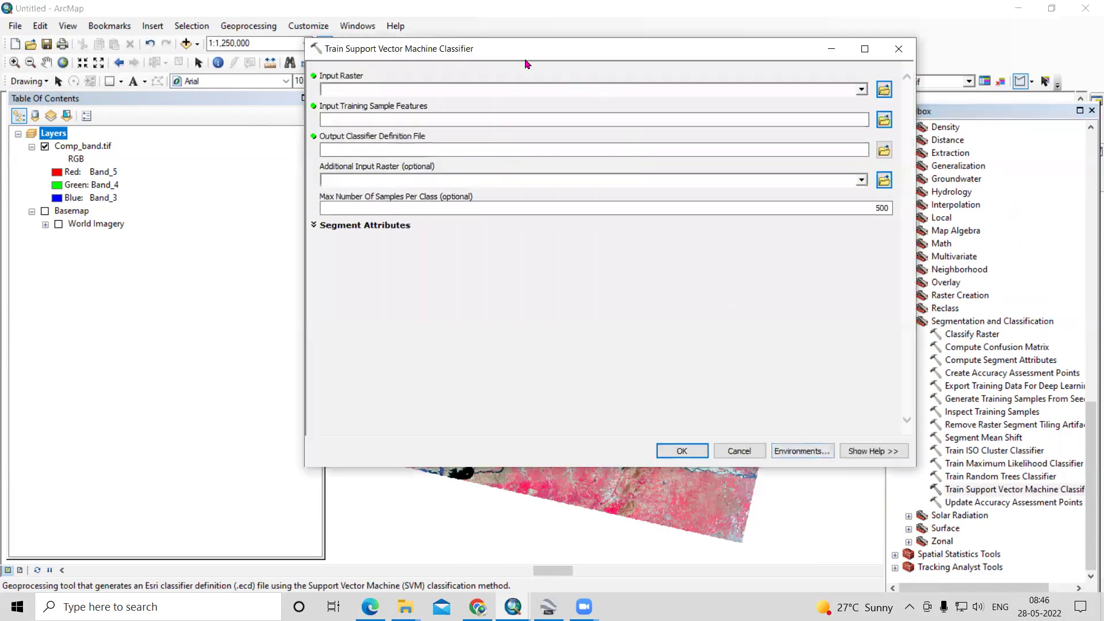
{"action": "left_click", "coordinate": [60, 151]}
{"action": "left_click", "coordinate": [768, 120]}
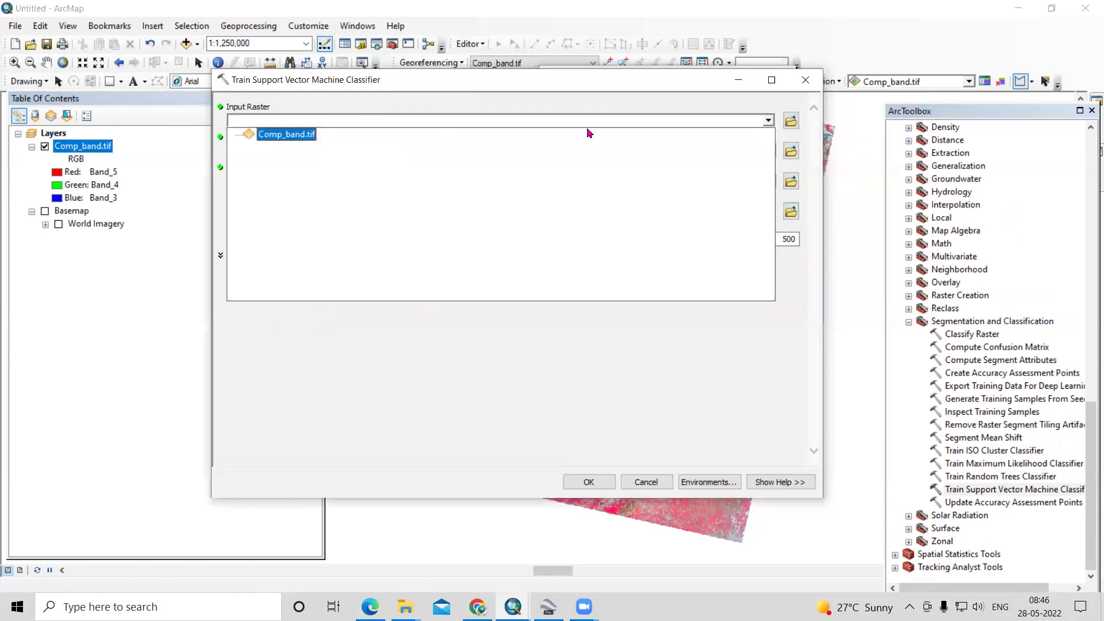
{"action": "left_click", "coordinate": [274, 137]}
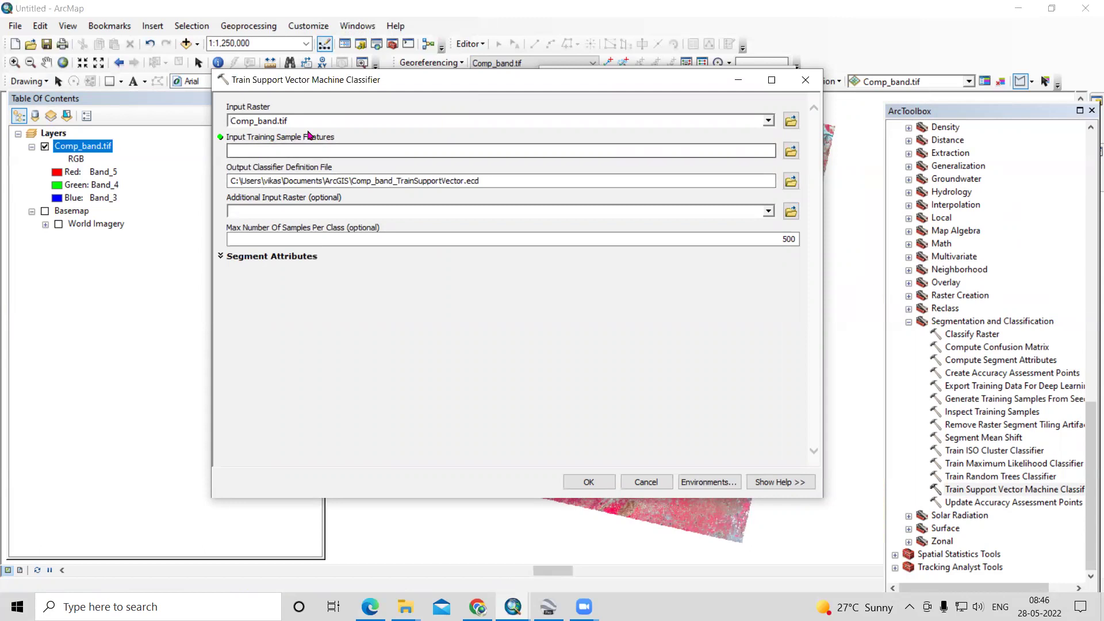
{"action": "left_click", "coordinate": [717, 62]}
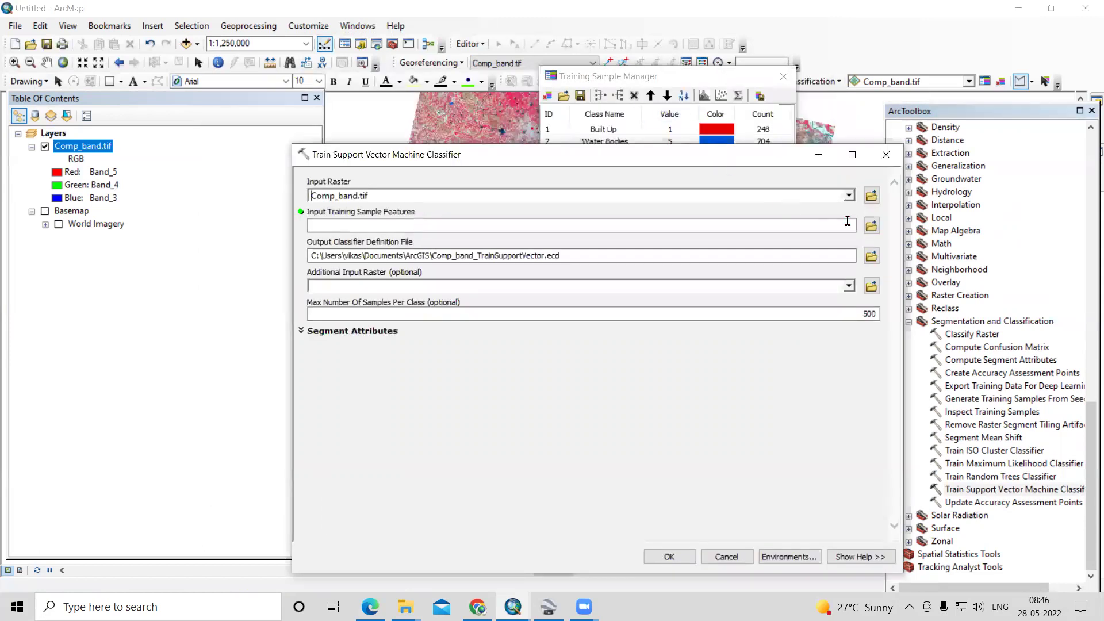
- Load Trainage_sample.shp from the SVM folder in D:\Video Lecture as the input training sample features
{"action": "left_click", "coordinate": [871, 226]}
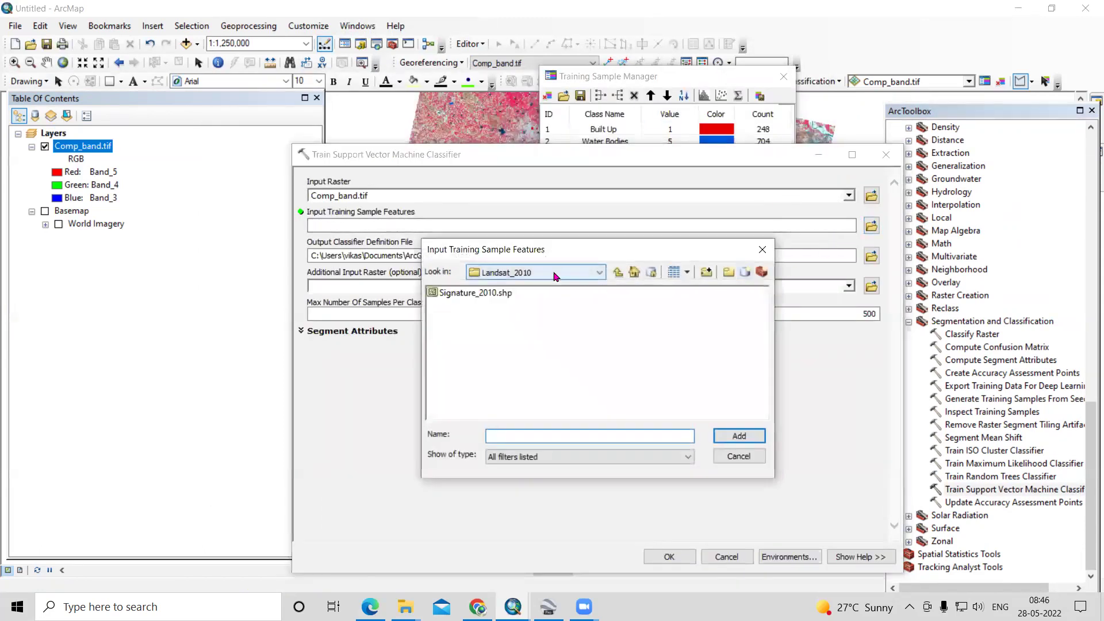
{"action": "left_click", "coordinate": [618, 273]}
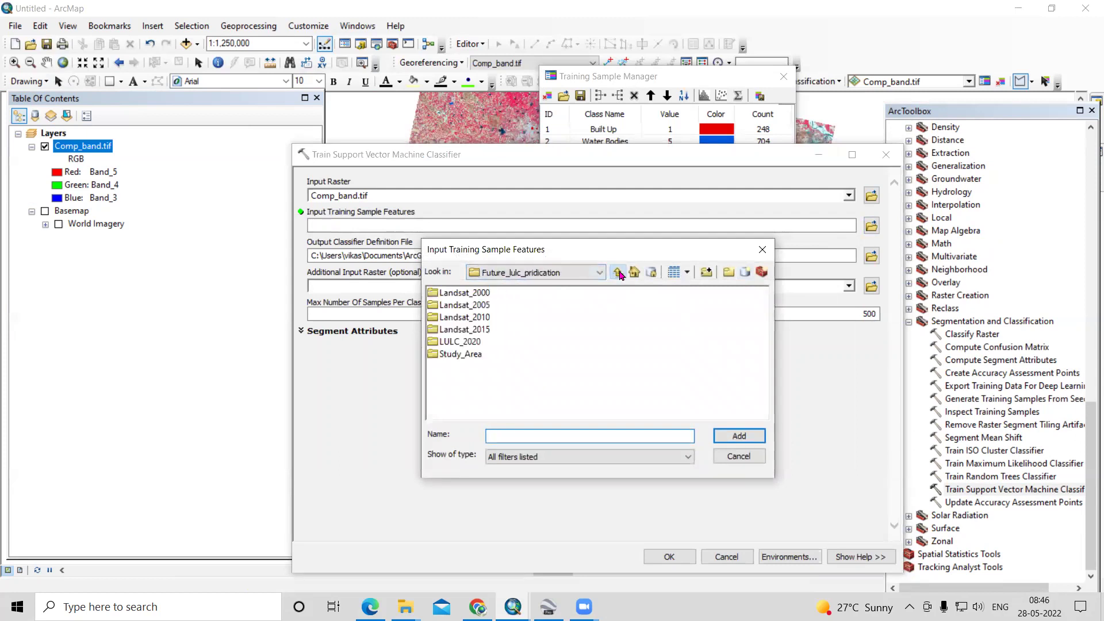
{"action": "left_click", "coordinate": [619, 273]}
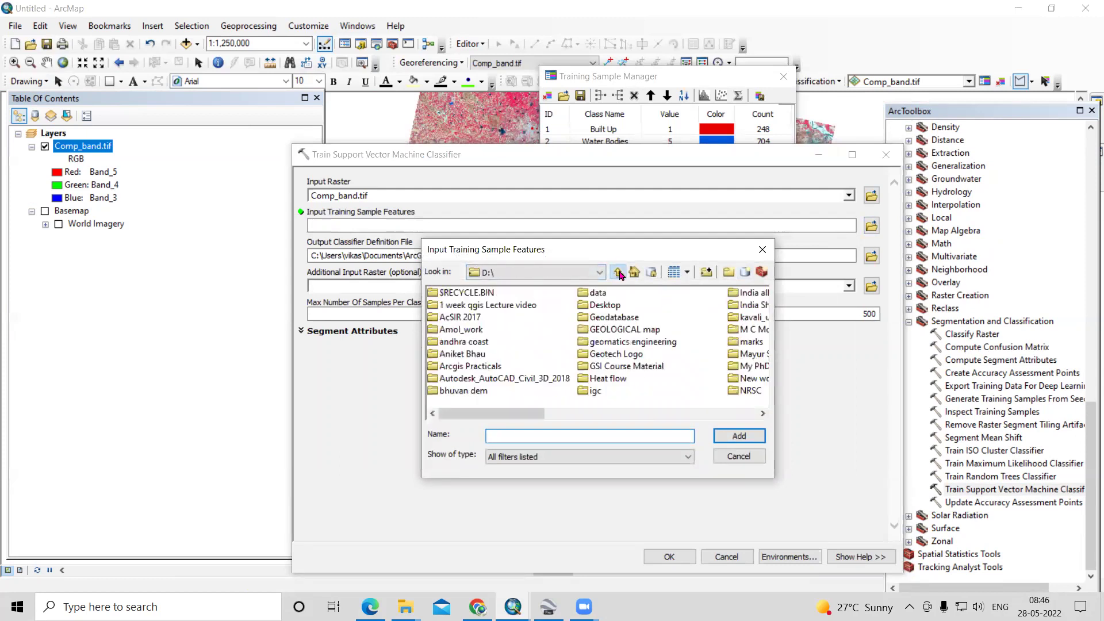
{"action": "left_click", "coordinate": [475, 331]}
{"action": "key", "text": "v"}
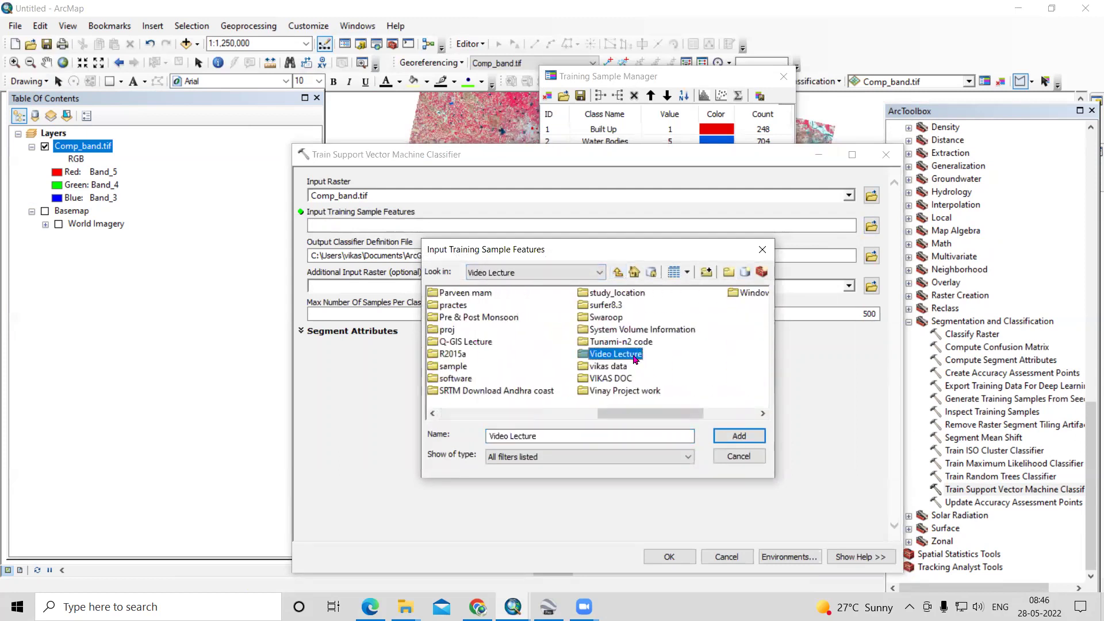
{"action": "double_click", "coordinate": [639, 355]}
{"action": "double_click", "coordinate": [451, 342]}
{"action": "left_click", "coordinate": [485, 295]}
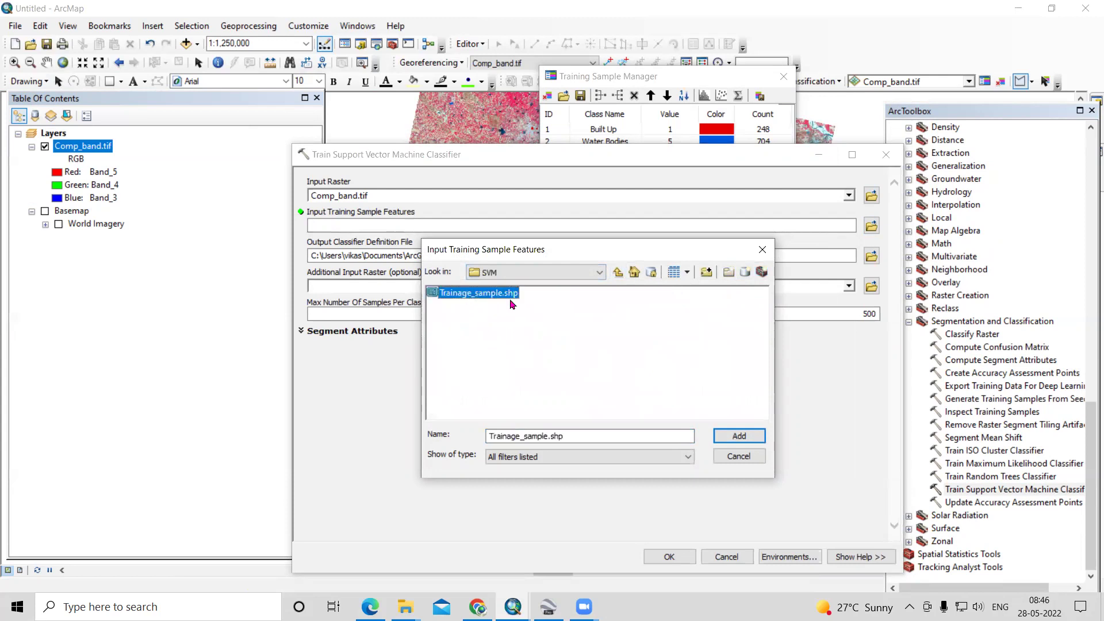
{"action": "left_click", "coordinate": [740, 436]}
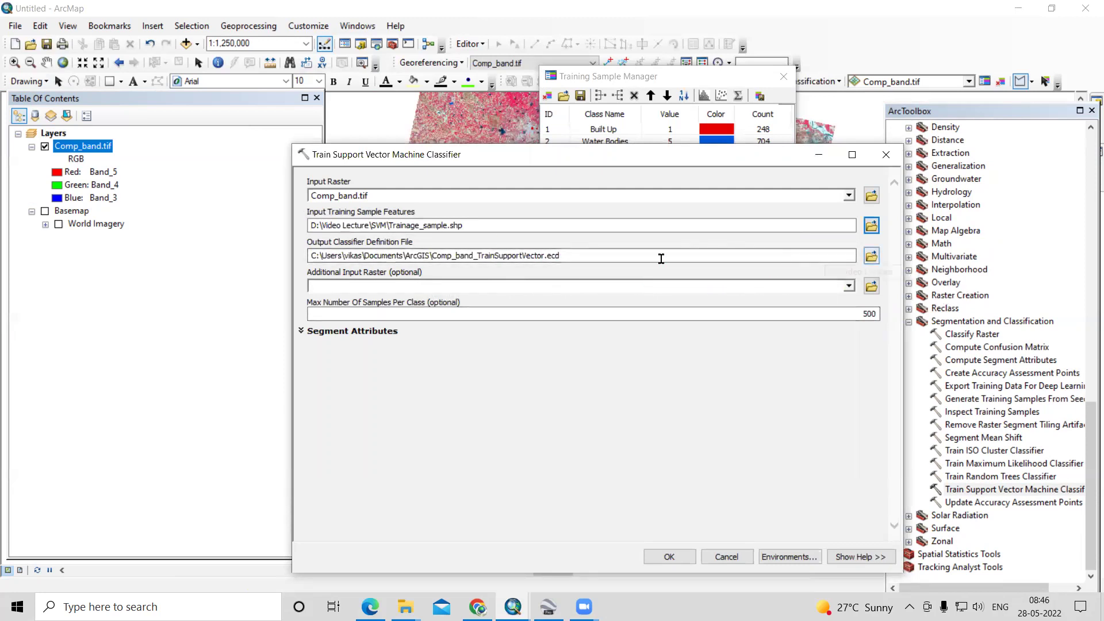
- Name the output classifier definition file SVM_training in the SVM folder and run the classifier training
{"action": "left_click", "coordinate": [871, 257]}
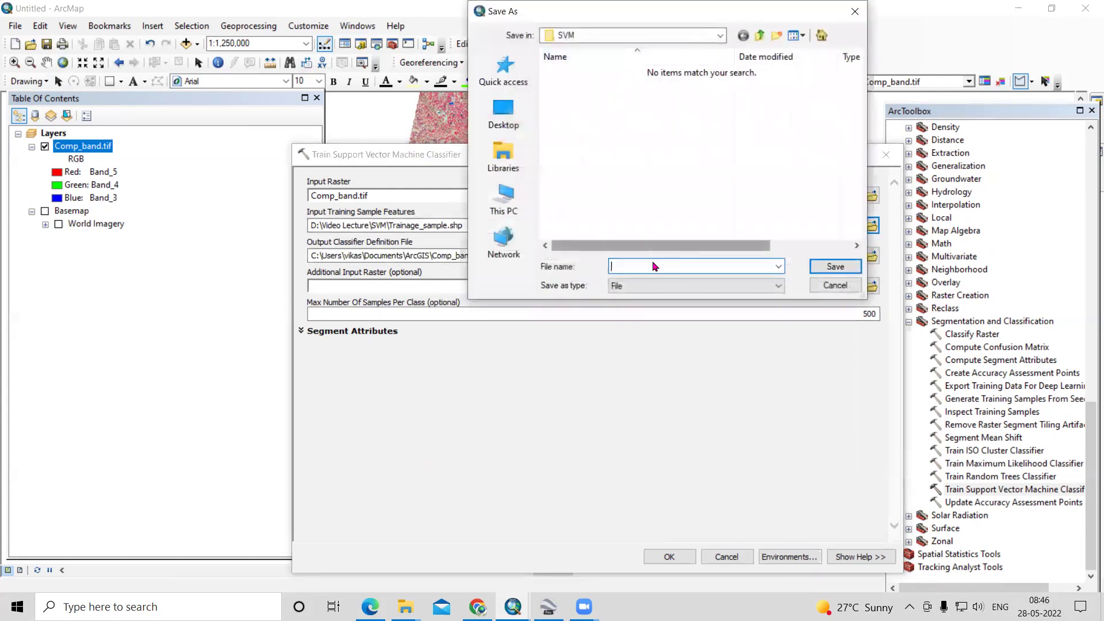
{"action": "type", "text": "SW"}
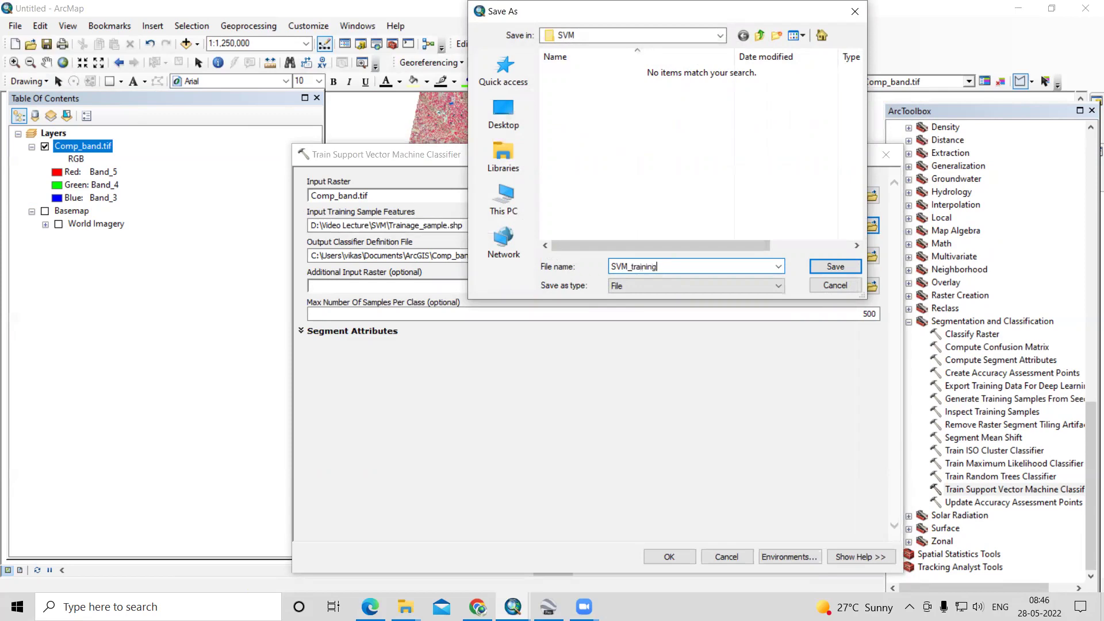
{"action": "left_click", "coordinate": [835, 268]}
{"action": "left_click", "coordinate": [669, 556]}
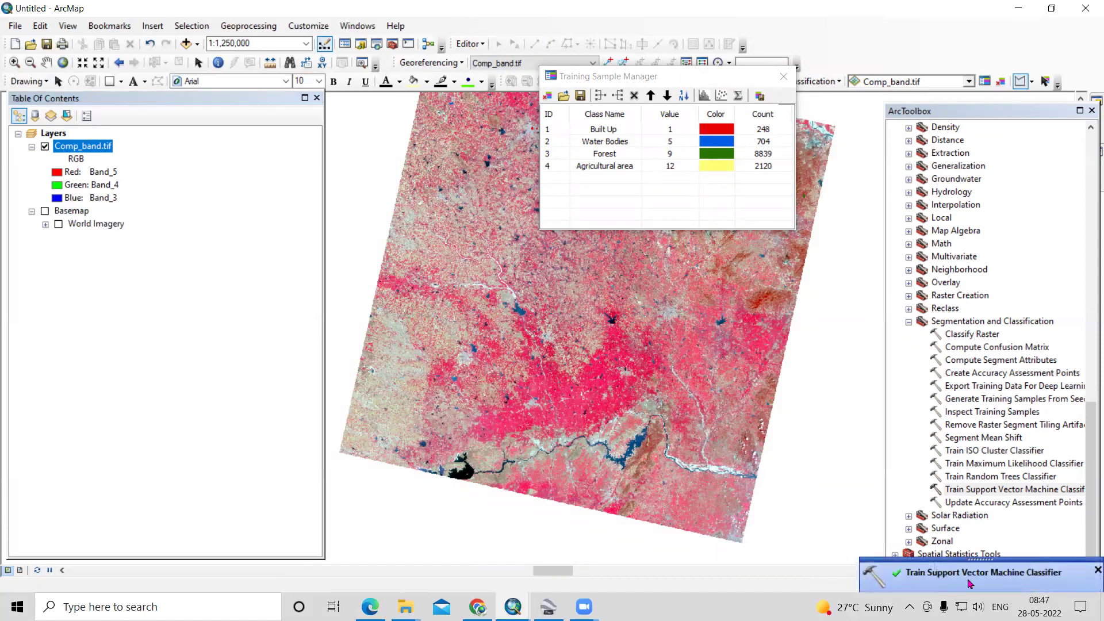
- Open the Classify Raster tool with Comp_band.tif as the input raster and SVM_training.ecd as the classifier definition file
{"action": "double_click", "coordinate": [970, 339]}
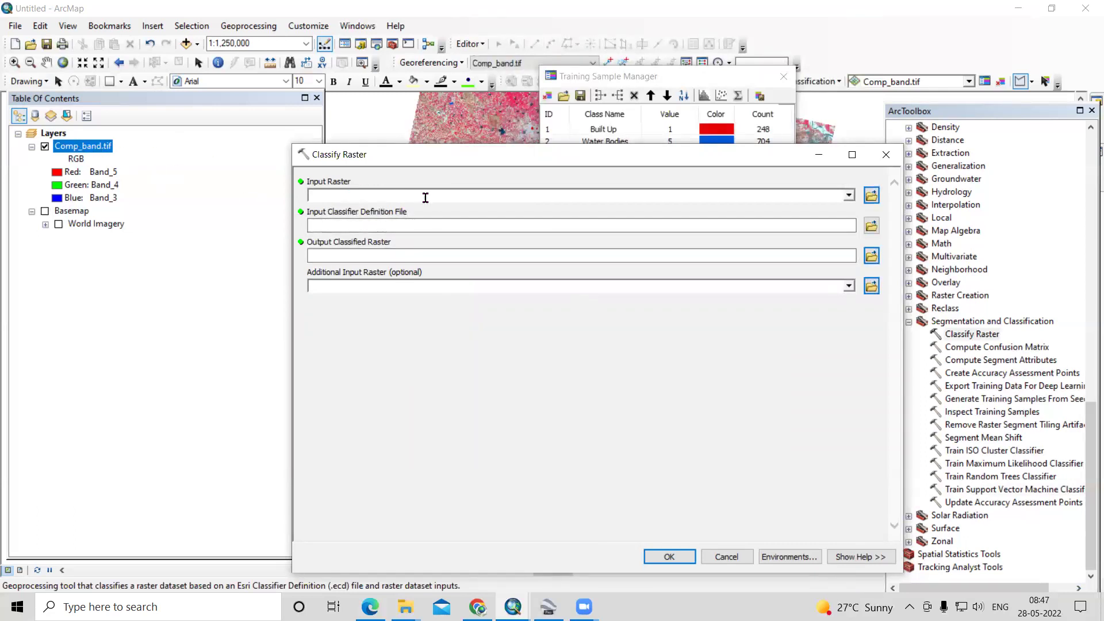
{"action": "left_click", "coordinate": [848, 195]}
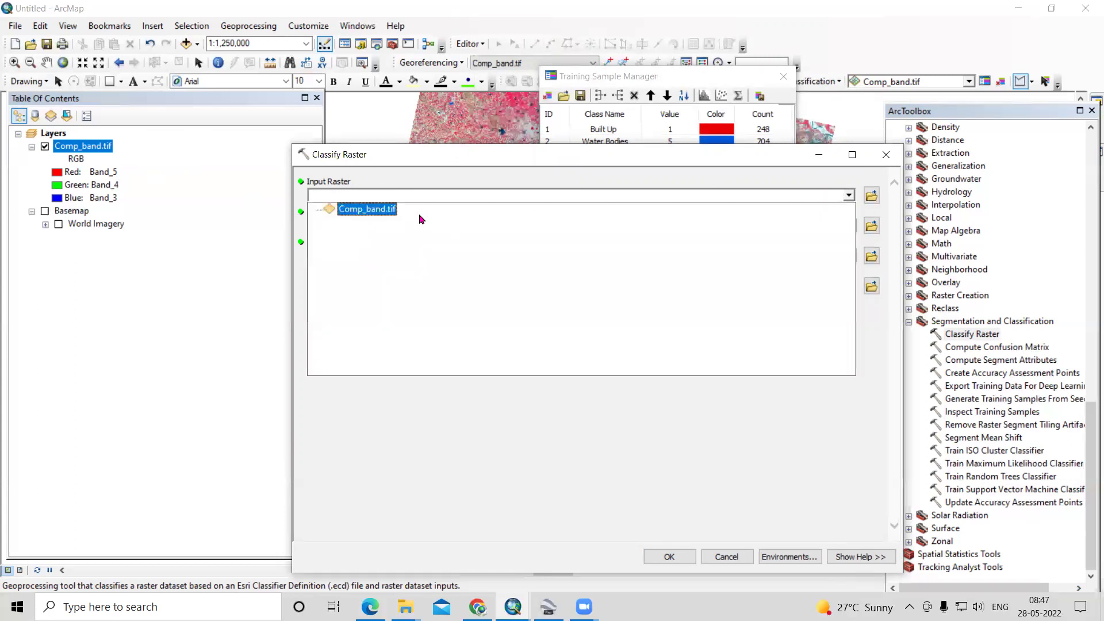
{"action": "left_click", "coordinate": [394, 210]}
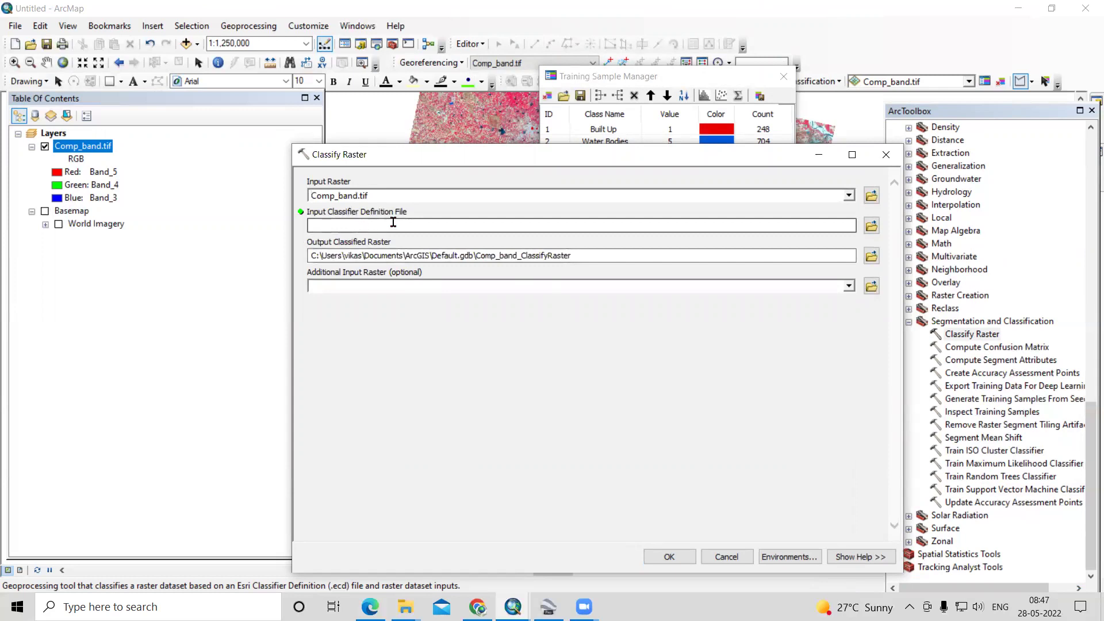
{"action": "left_click", "coordinate": [871, 226]}
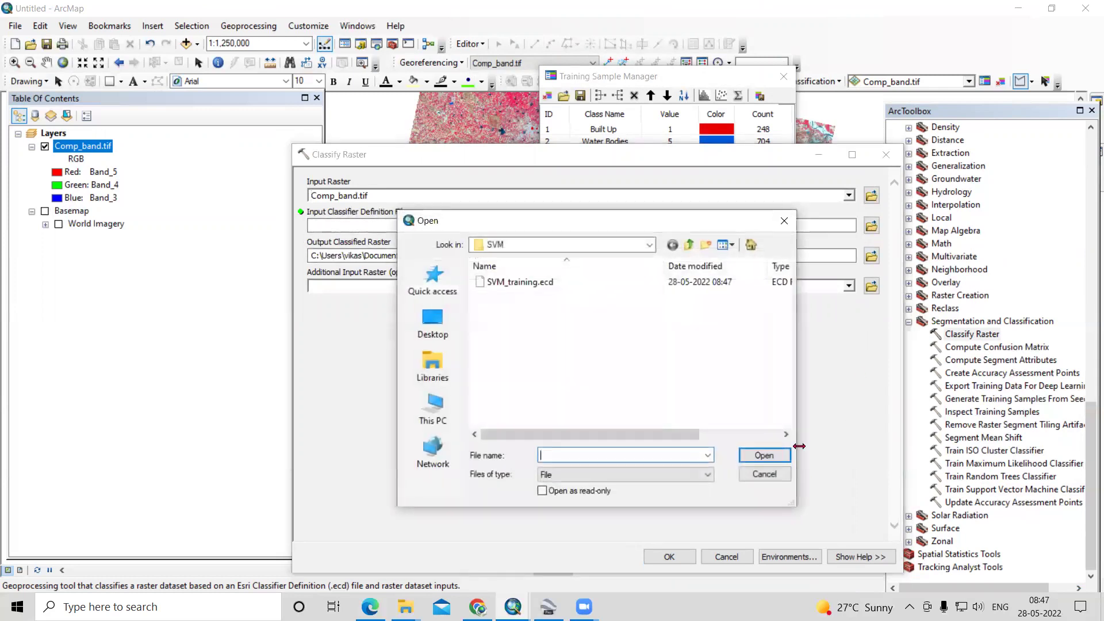
{"action": "left_click", "coordinate": [499, 283]}
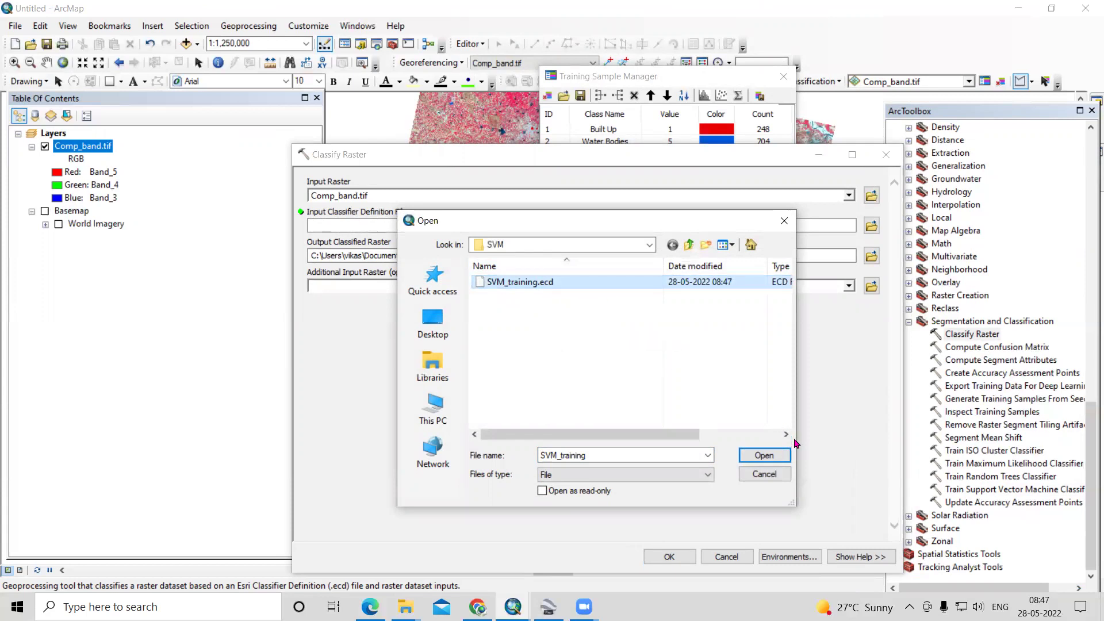
{"action": "left_click", "coordinate": [765, 455]}
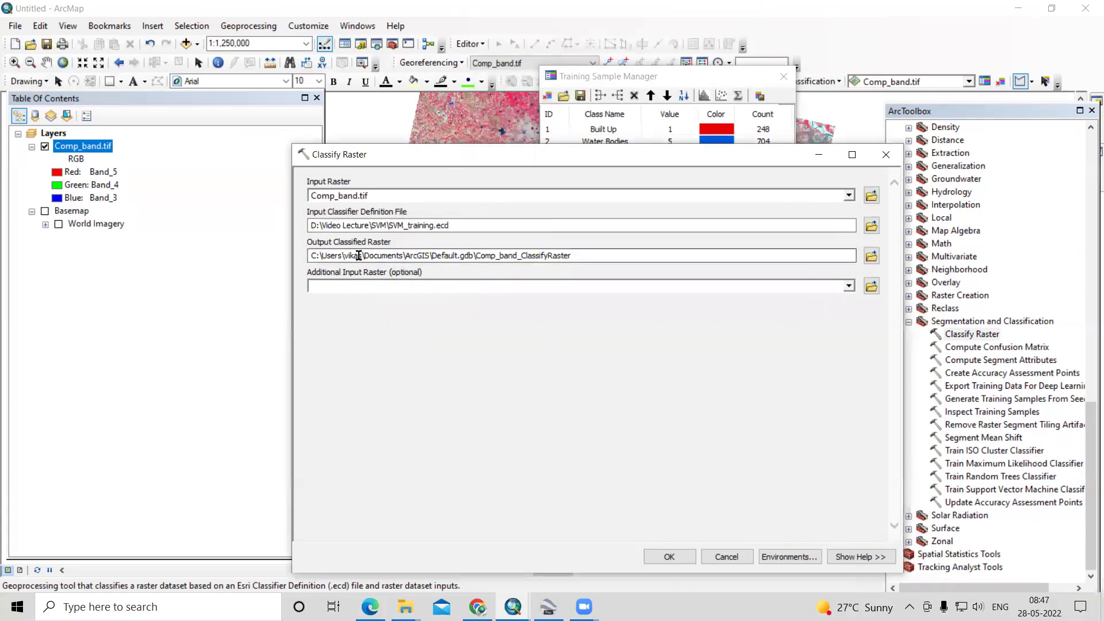
- Set the output classified raster to SVM_lulc.tif in the SVM folder and run the classification
{"action": "left_click", "coordinate": [872, 255]}
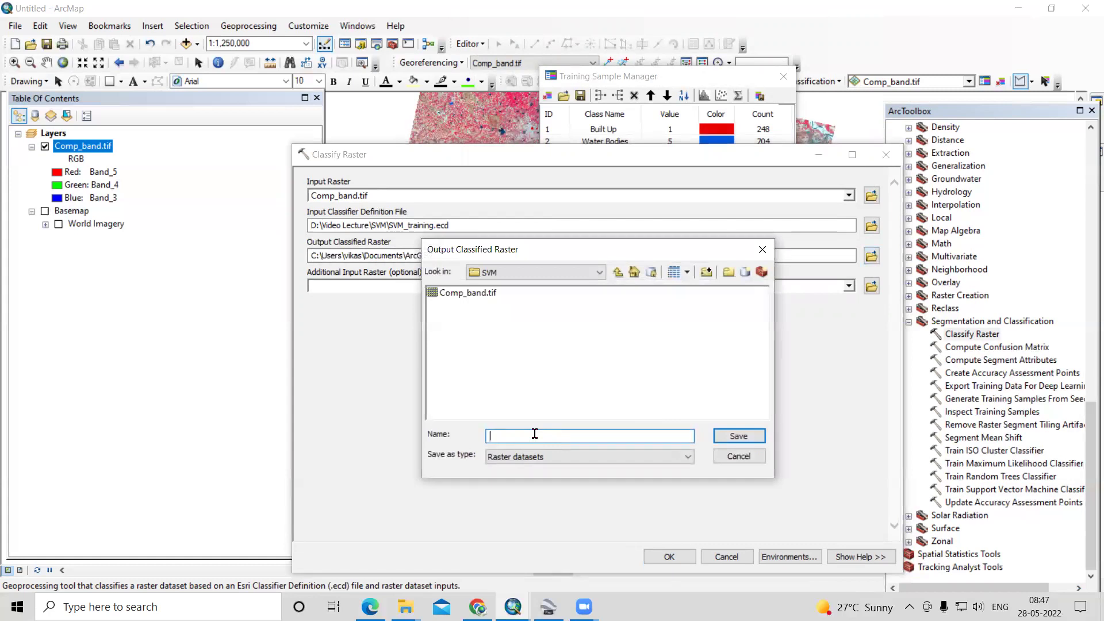
{"action": "type", "text": "SVM_lulc.tif"}
{"action": "left_click", "coordinate": [750, 436]}
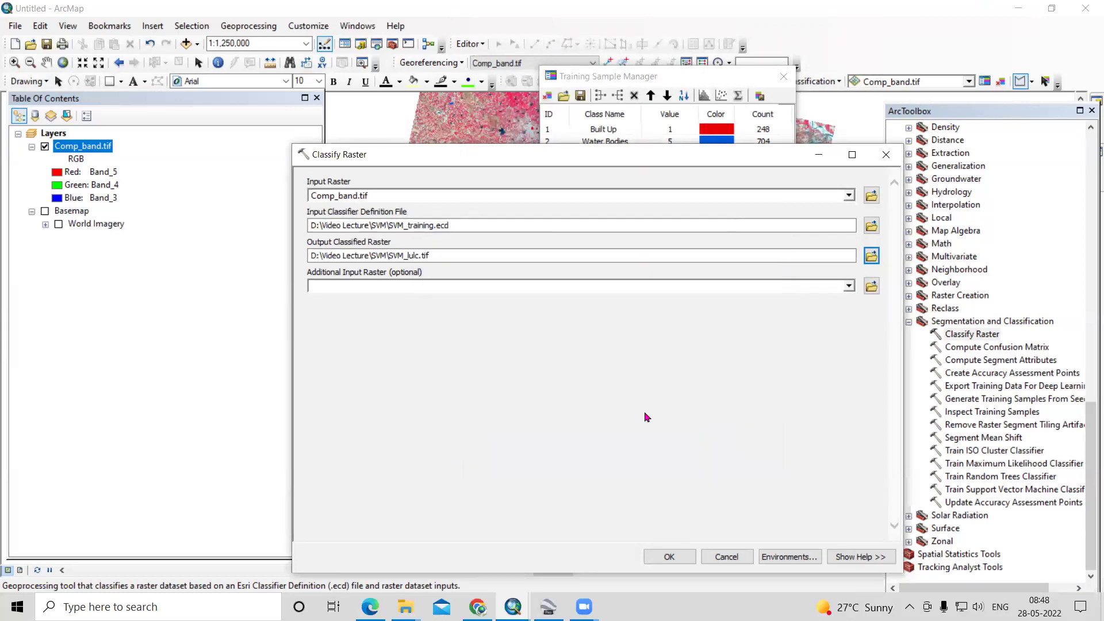
{"action": "left_click", "coordinate": [682, 560]}
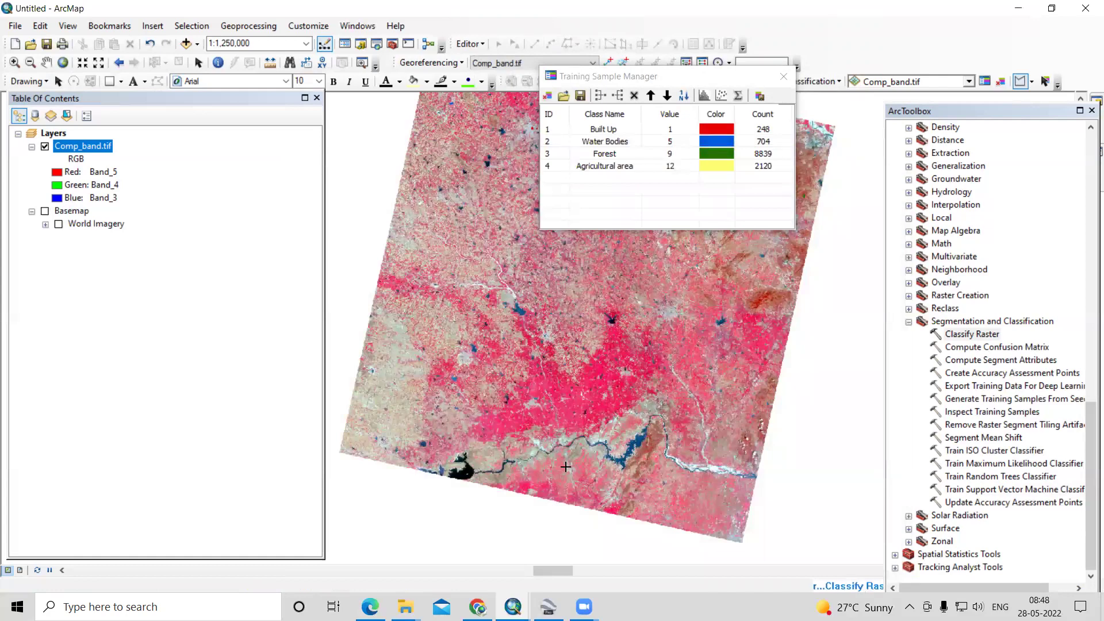
- Compare SVM_lulc.tif with the Comp_band.tif imagery around the large built-up area in the north by toggling the classified layer
{"action": "scroll", "coordinate": [566, 466], "scroll_direction": "up", "scroll_amount": 1}
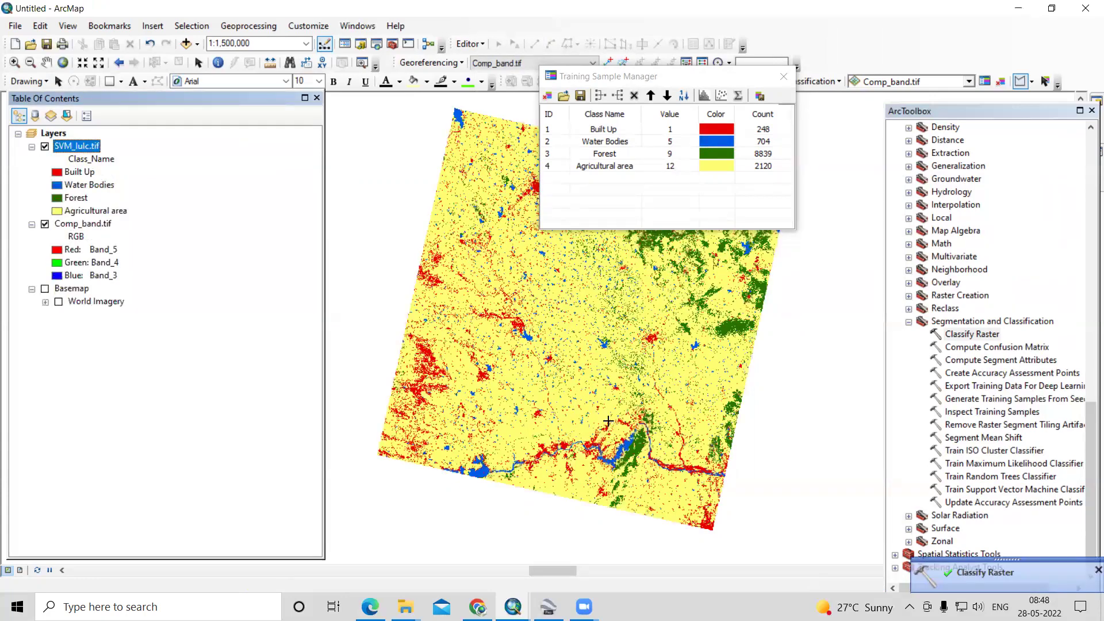
{"action": "left_click_drag", "start_coordinate": [633, 80], "coordinate": [907, 113]}
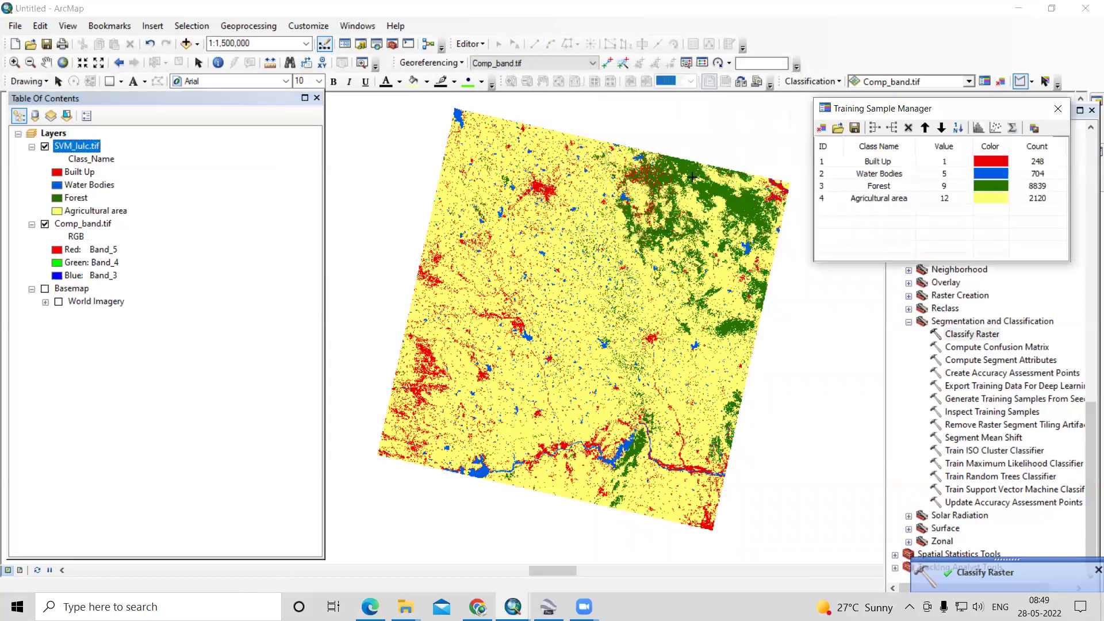
{"action": "scroll", "coordinate": [450, 199], "scroll_direction": "up", "scroll_amount": 1}
{"action": "scroll", "coordinate": [408, 175], "scroll_direction": "up", "scroll_amount": 2}
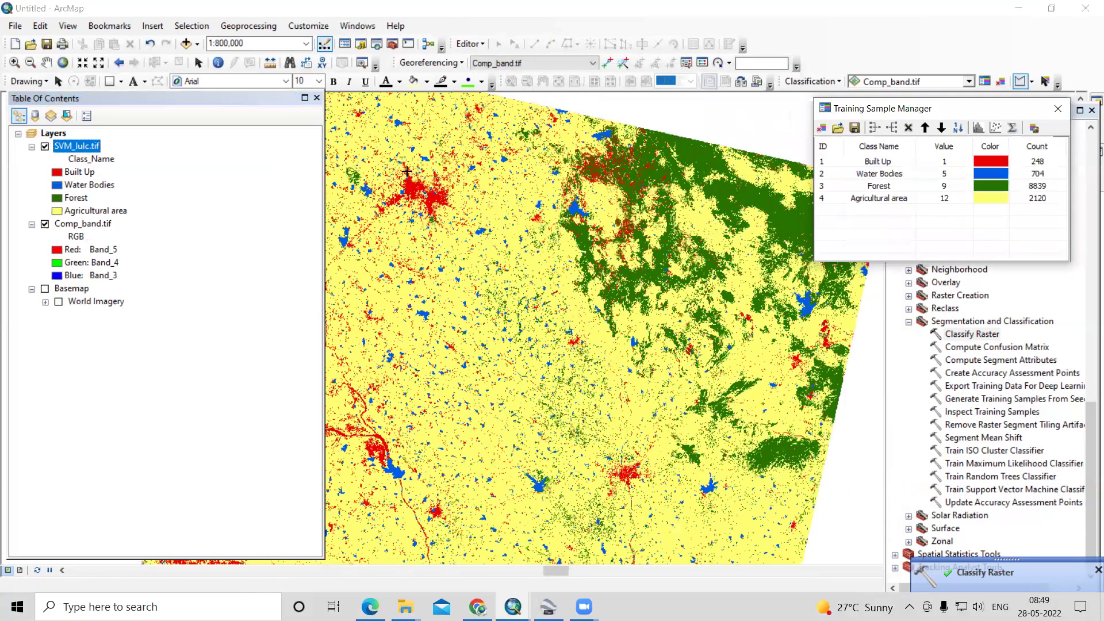
{"action": "scroll", "coordinate": [406, 170], "scroll_direction": "up", "scroll_amount": 8}
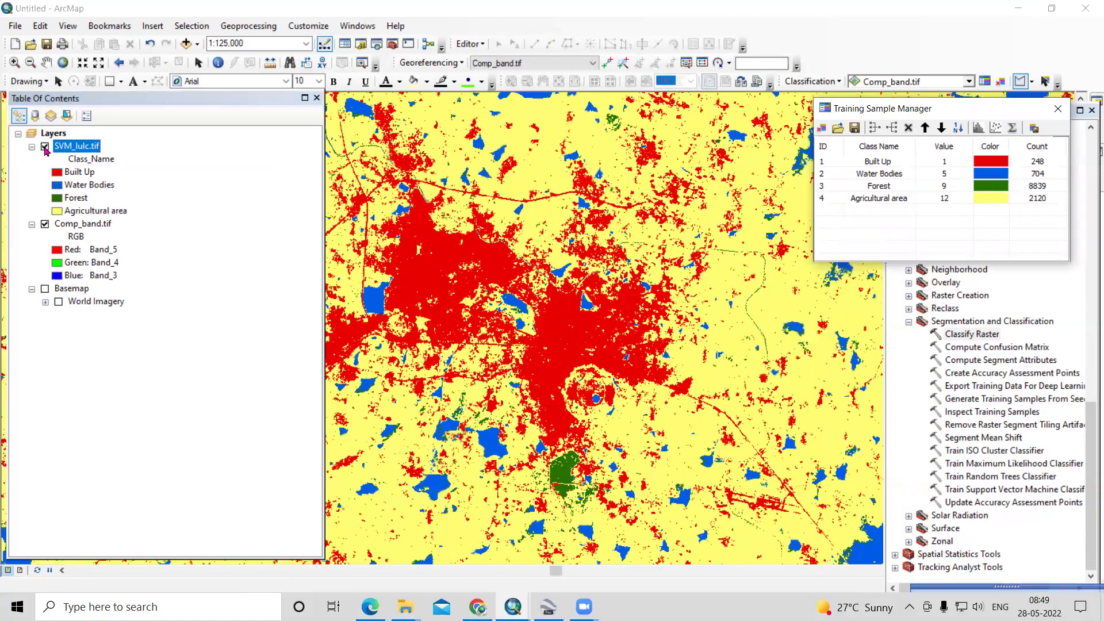
{"action": "left_click", "coordinate": [44, 147]}
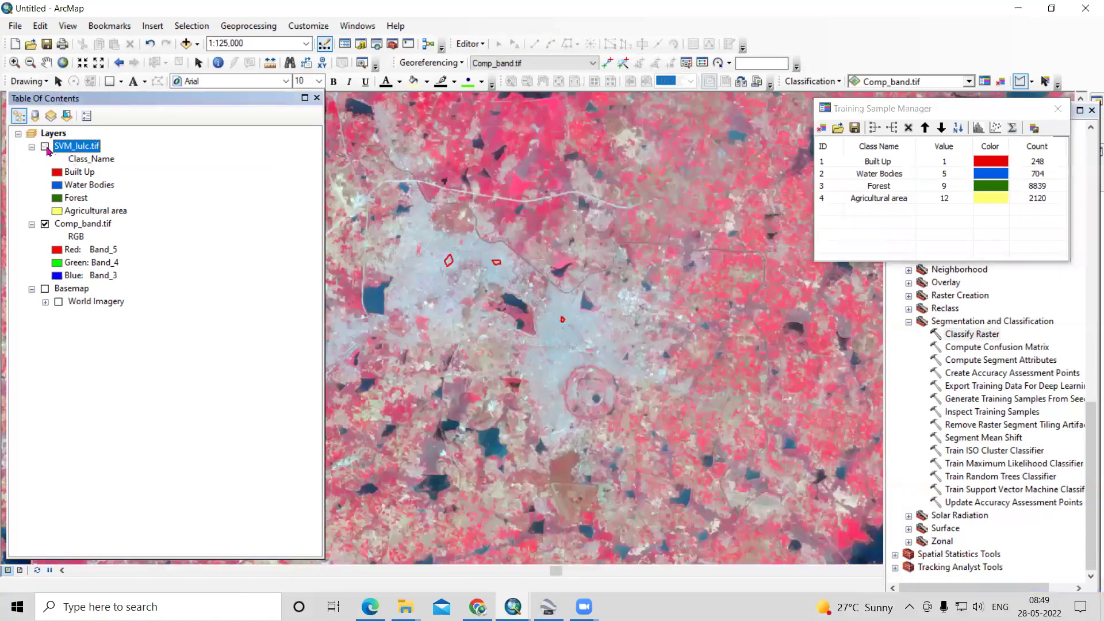
{"action": "left_click", "coordinate": [45, 147]}
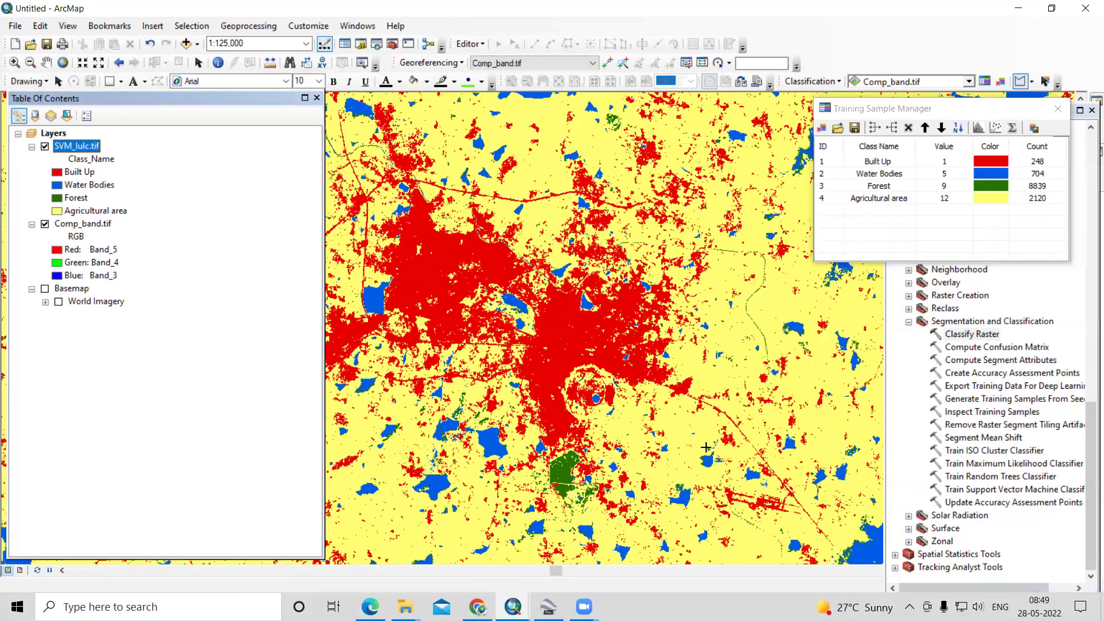
{"action": "left_click", "coordinate": [45, 148]}
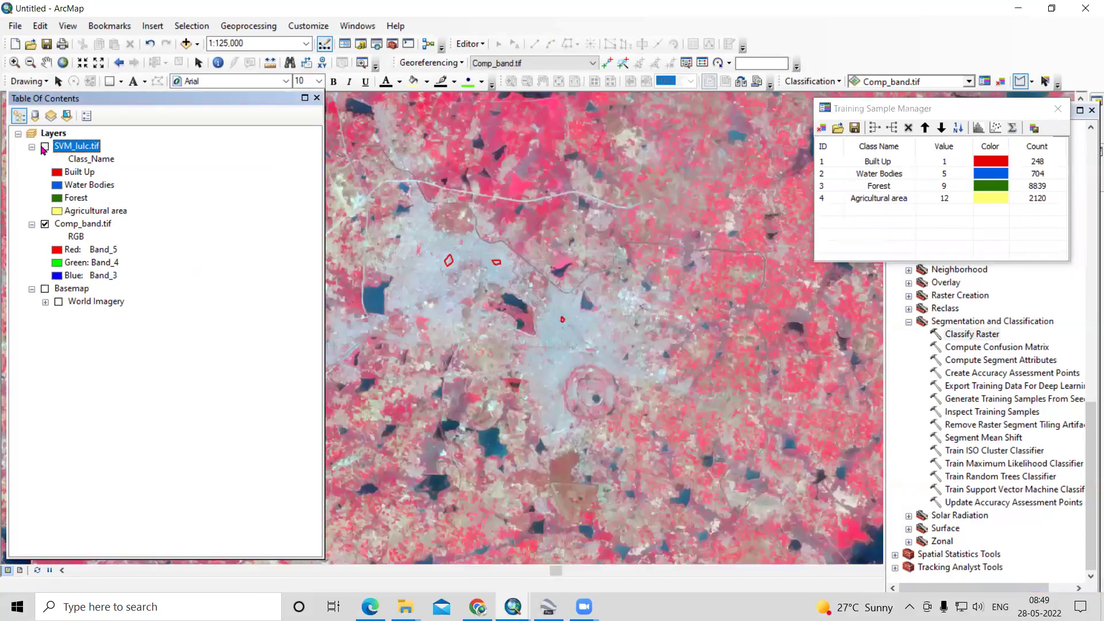
{"action": "left_click", "coordinate": [45, 147]}
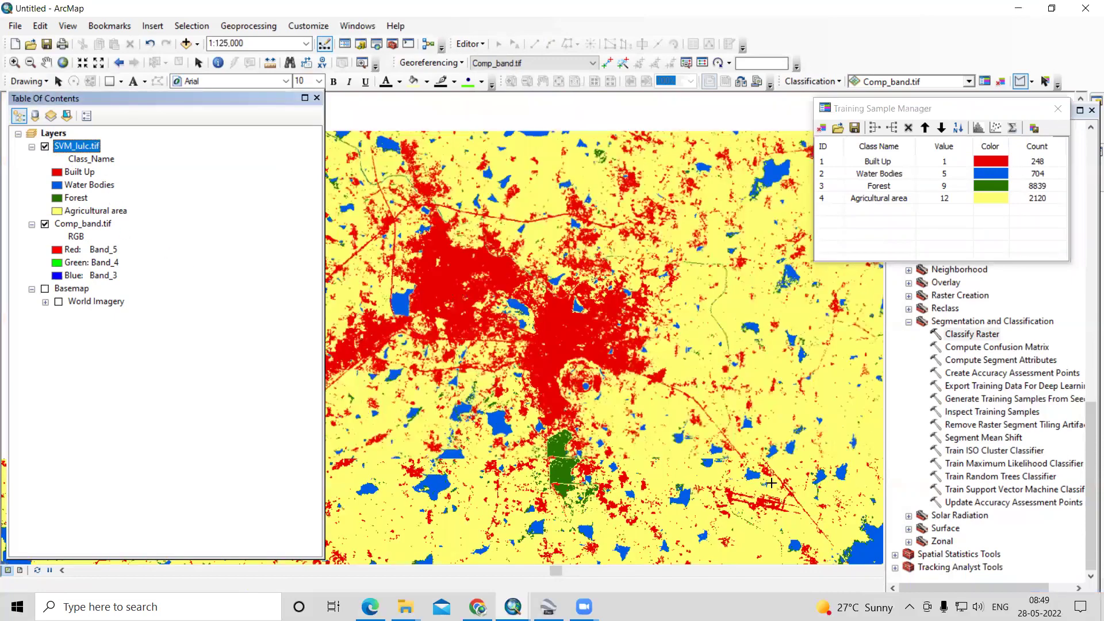
- Examine the mixed Built Up and Forest pixels of SVM_lulc.tif in the northeastern hills against the Comp_band.tif imagery
{"action": "scroll", "coordinate": [815, 488], "scroll_direction": "up", "scroll_amount": 3}
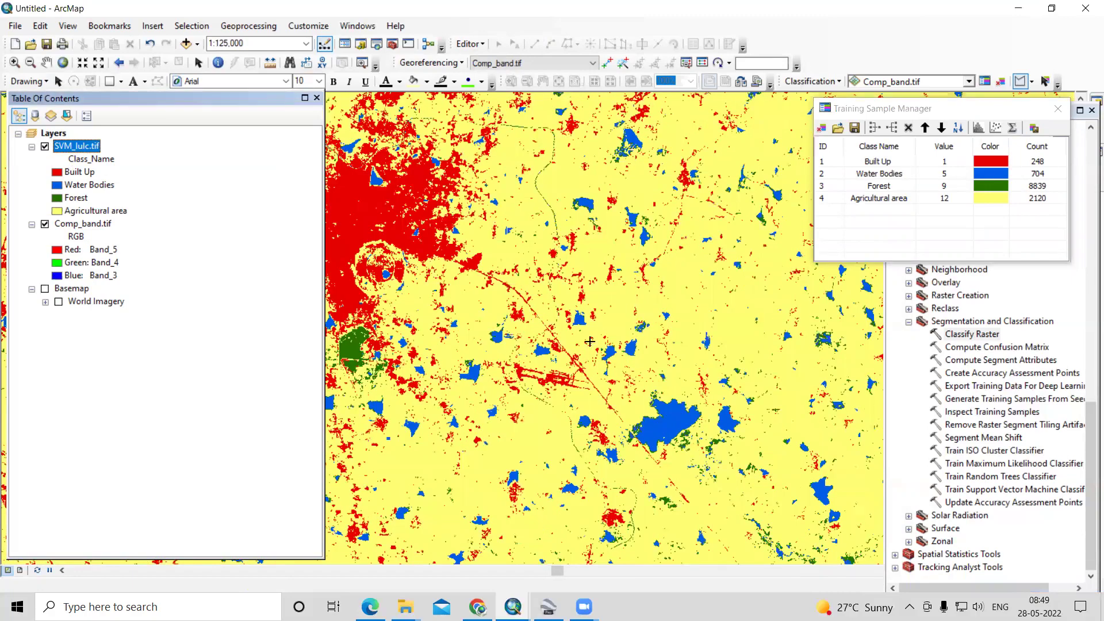
{"action": "scroll", "coordinate": [573, 367], "scroll_direction": "up", "scroll_amount": 3}
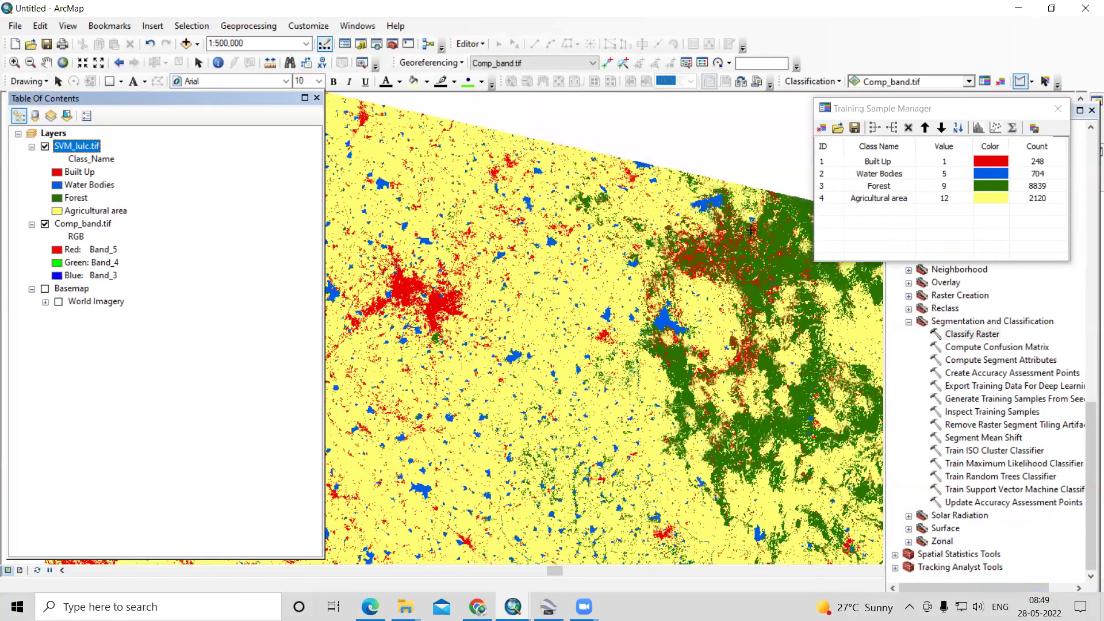
{"action": "scroll", "coordinate": [444, 230], "scroll_direction": "down", "scroll_amount": 3}
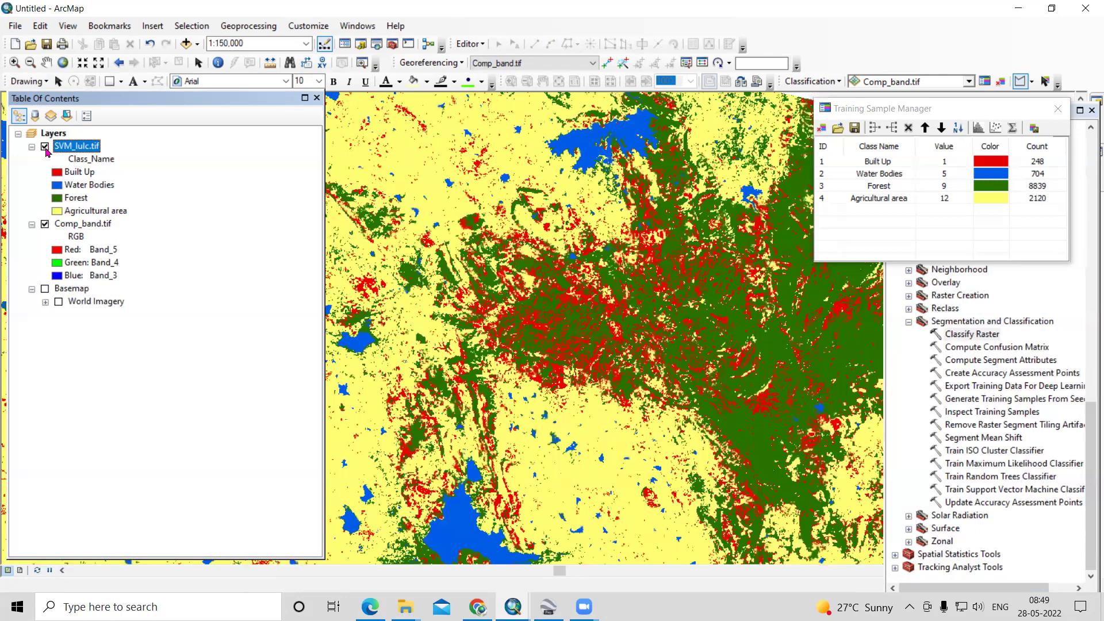
{"action": "left_click", "coordinate": [45, 147]}
{"action": "left_click", "coordinate": [44, 146]}
{"action": "scroll", "coordinate": [537, 313], "scroll_direction": "down", "scroll_amount": 2}
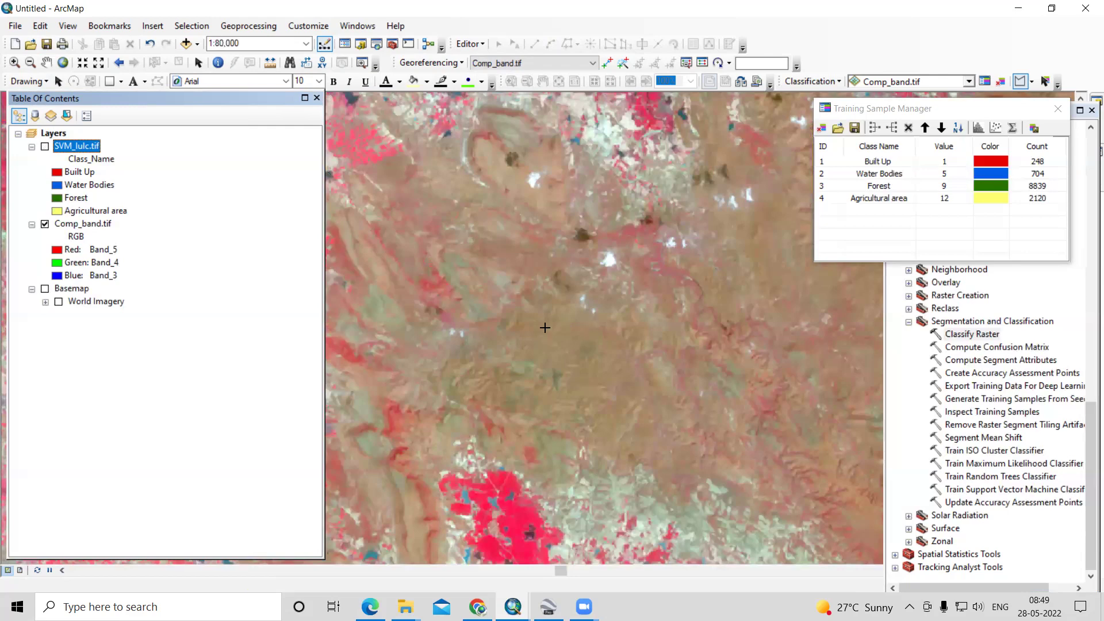
{"action": "left_click", "coordinate": [45, 147]}
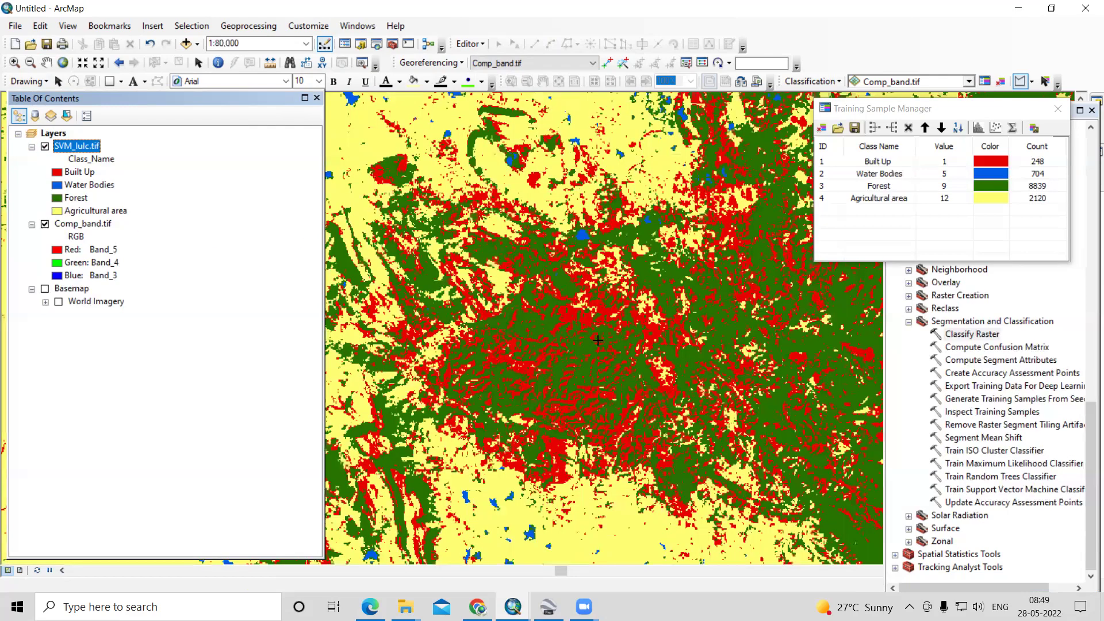
- Hide SVM_lulc.tif and digitize two training sample polygons over the brown forested hills misclassified as Built Up
{"action": "left_click", "coordinate": [45, 147]}
{"action": "left_click", "coordinate": [573, 307]}
{"action": "left_click", "coordinate": [584, 296]}
{"action": "left_click", "coordinate": [611, 311]}
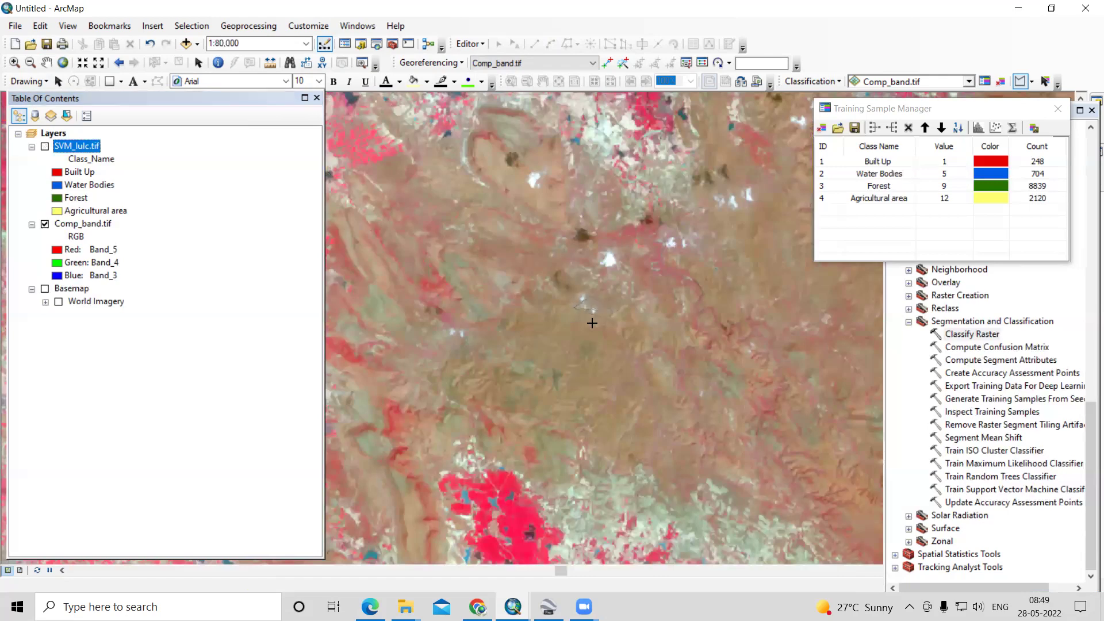
{"action": "double_click", "coordinate": [577, 328]}
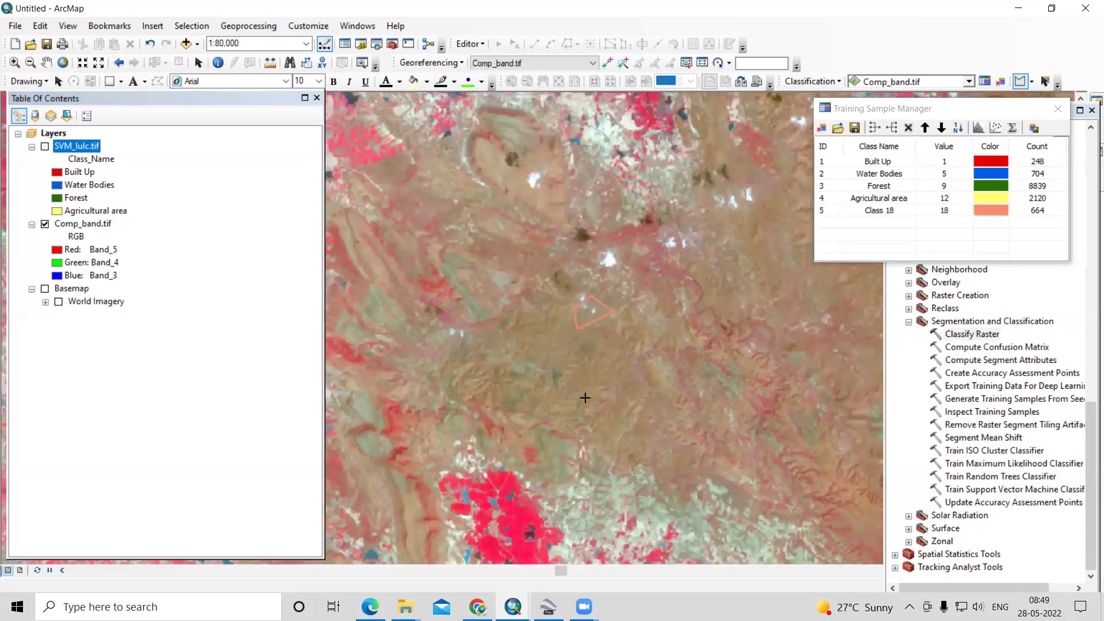
{"action": "left_click", "coordinate": [550, 413]}
{"action": "left_click", "coordinate": [579, 382]}
{"action": "double_click", "coordinate": [592, 410]}
- Merge the two new training samples, Class 18 and Class 19, into the Forest class
{"action": "left_click", "coordinate": [824, 213]}
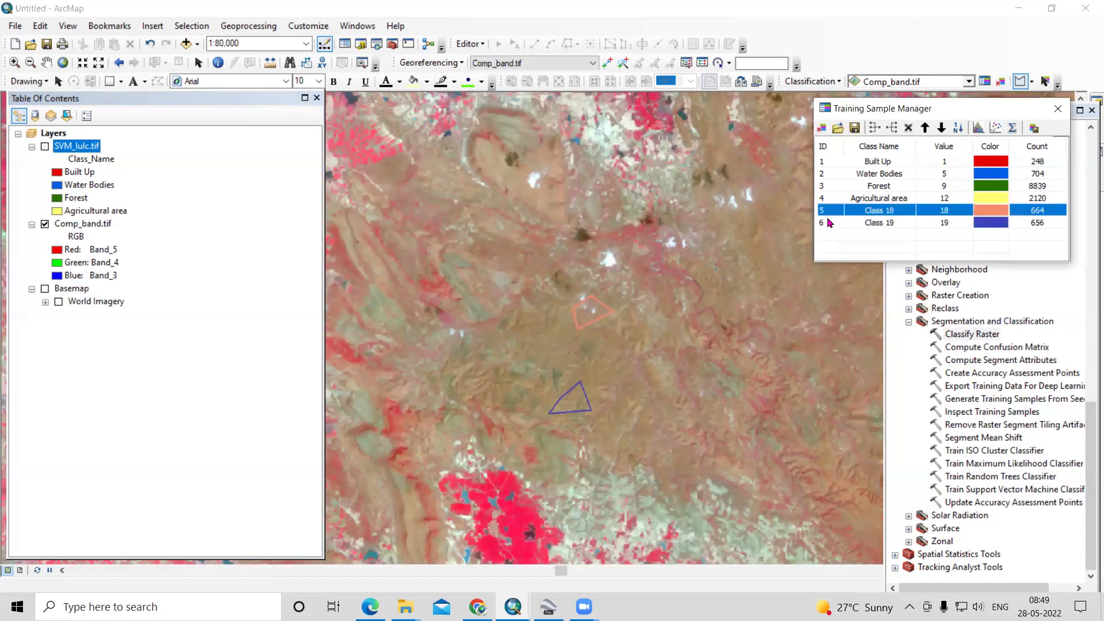
{"action": "left_click", "coordinate": [832, 223], "text": "shift"}
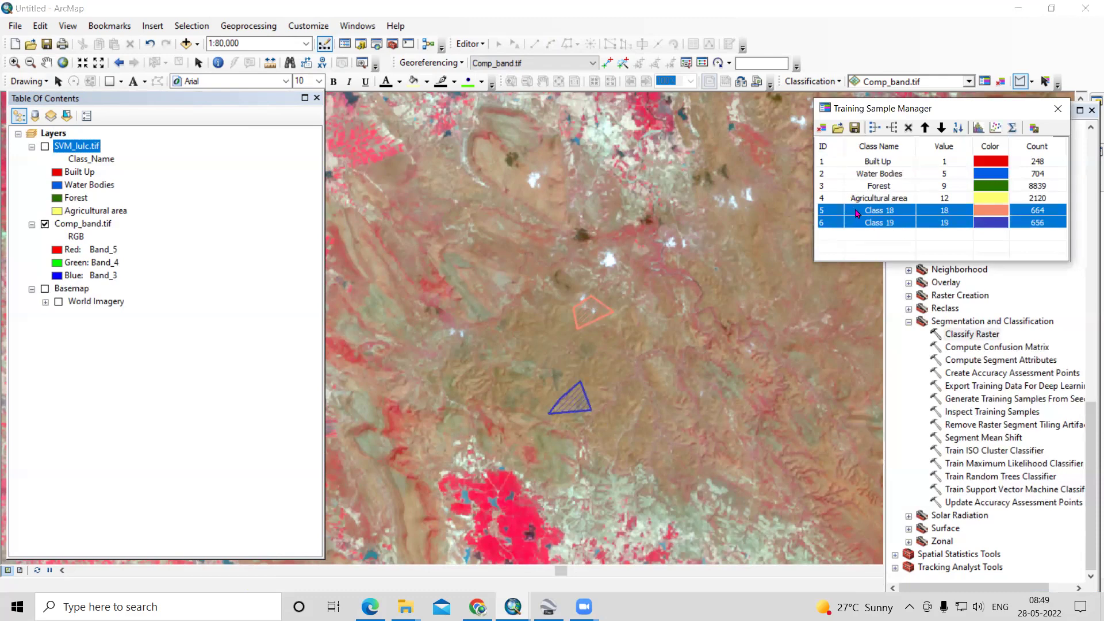
{"action": "left_click", "coordinate": [831, 187], "text": "ctrl"}
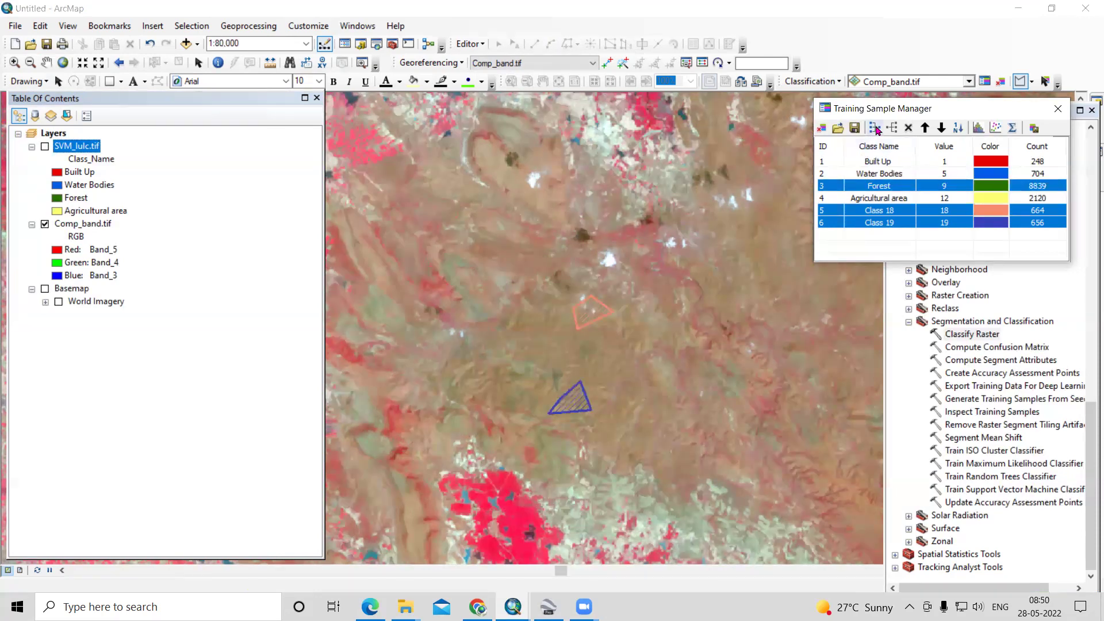
{"action": "left_click", "coordinate": [1033, 128]}
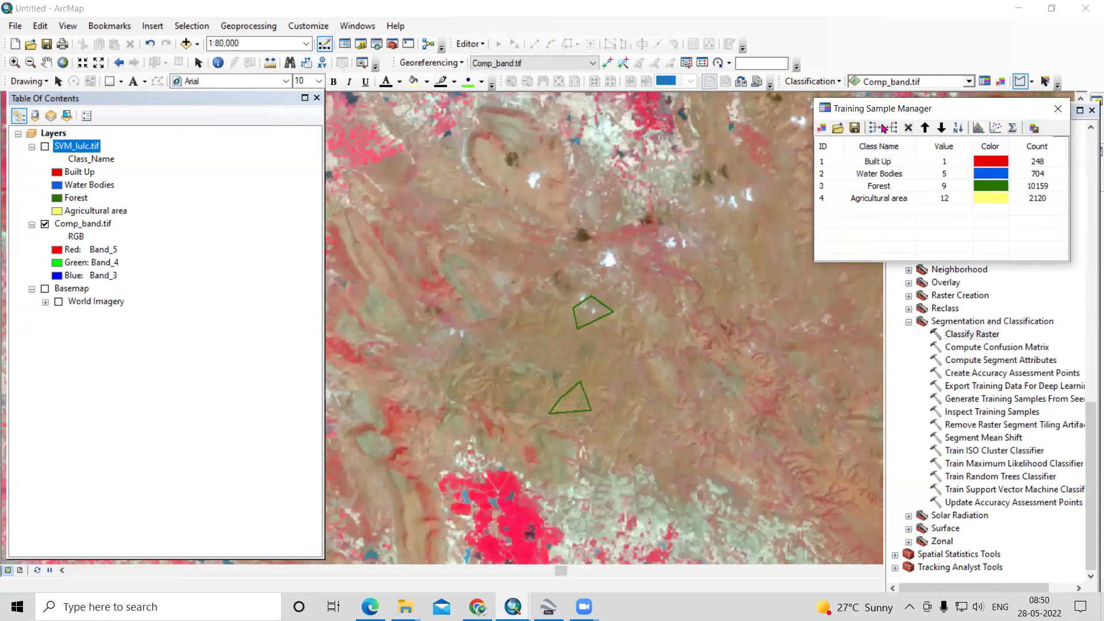
{"action": "left_click", "coordinate": [854, 128]}
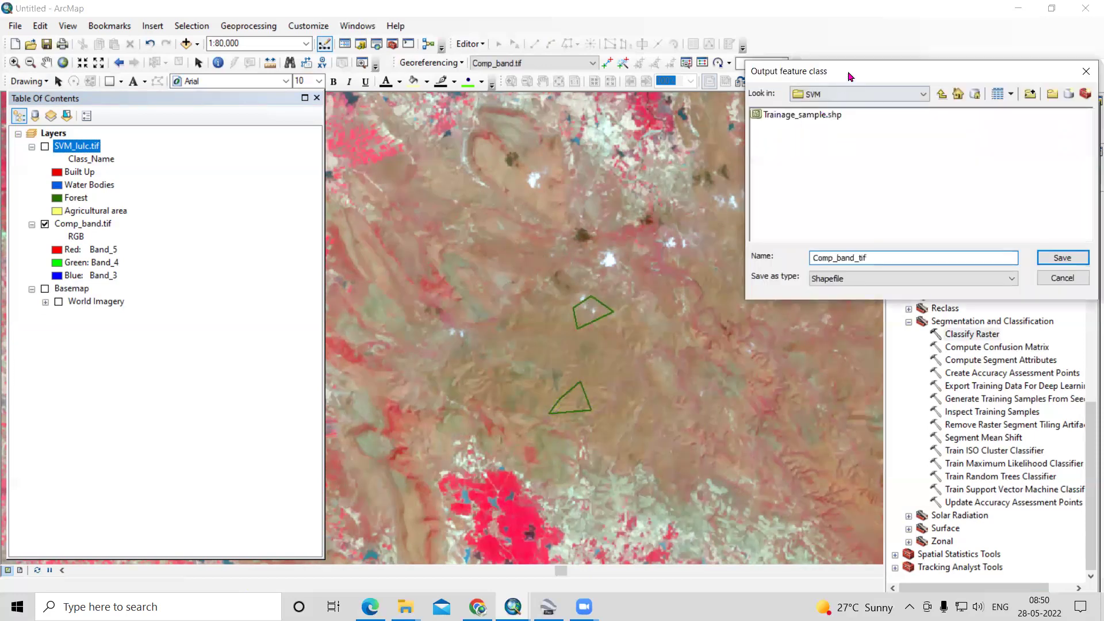
{"action": "left_click_drag", "start_coordinate": [850, 74], "coordinate": [639, 87]}
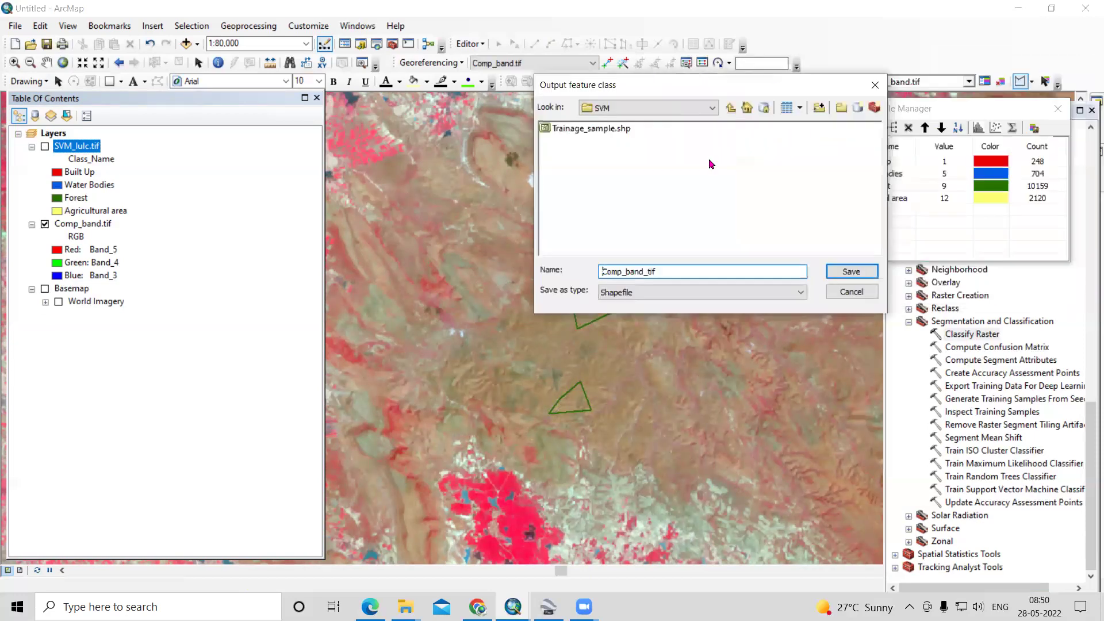
{"action": "left_click", "coordinate": [855, 295]}
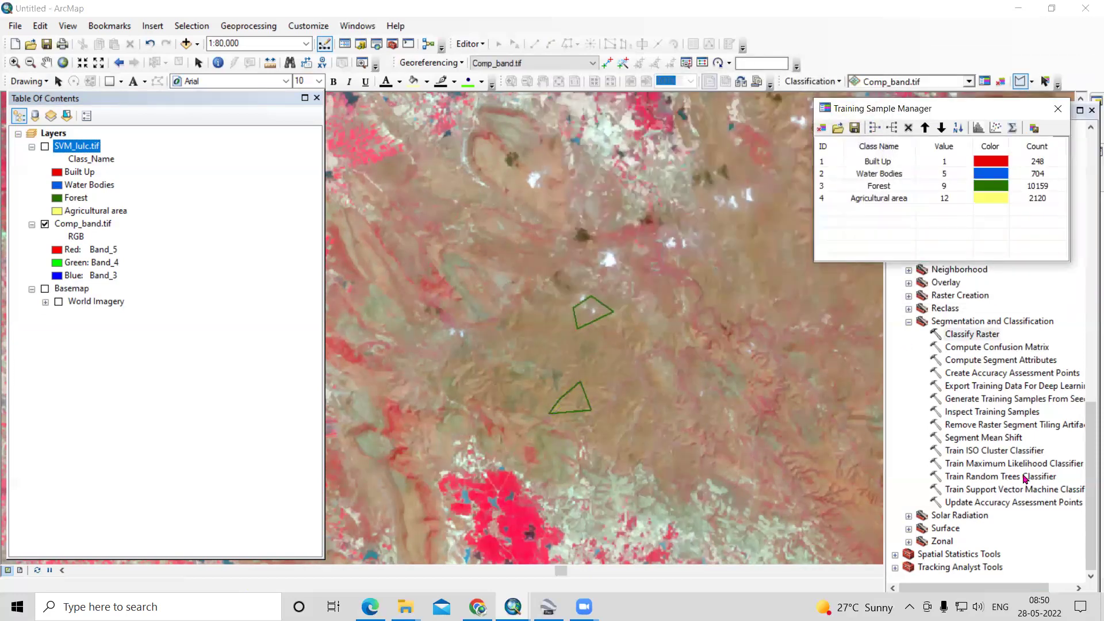
- Redisplay SVM_lulc.tif and re-examine how the northeastern forest hills and surrounding scene are classified
{"action": "left_click", "coordinate": [986, 493]}
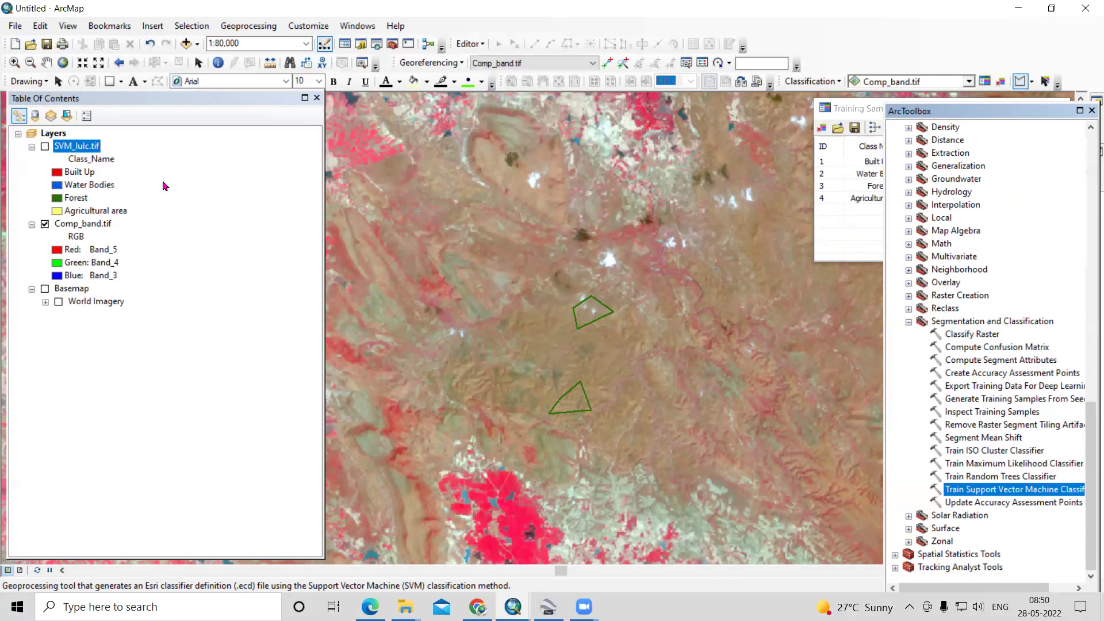
{"action": "left_click", "coordinate": [45, 146]}
{"action": "left_click", "coordinate": [44, 146]}
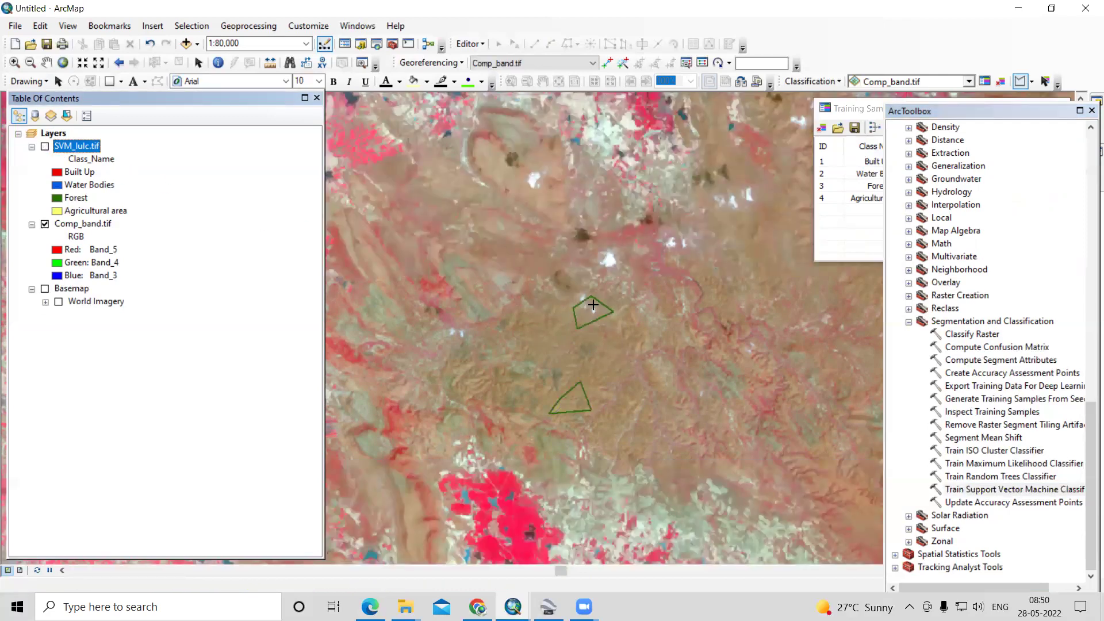
{"action": "left_click", "coordinate": [854, 109]}
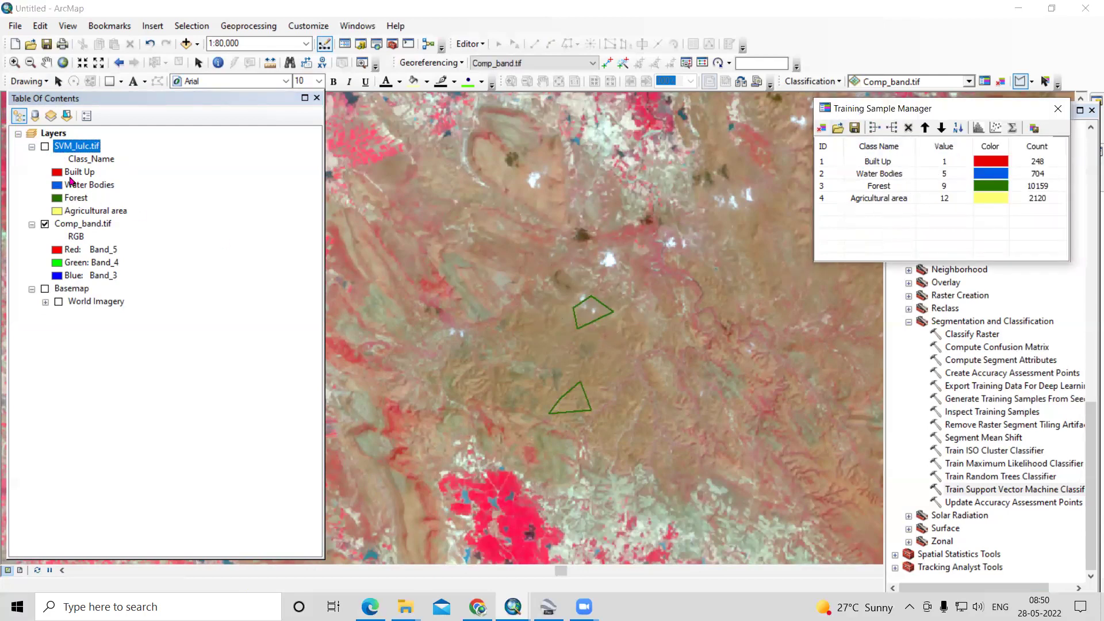
{"action": "left_click", "coordinate": [44, 146]}
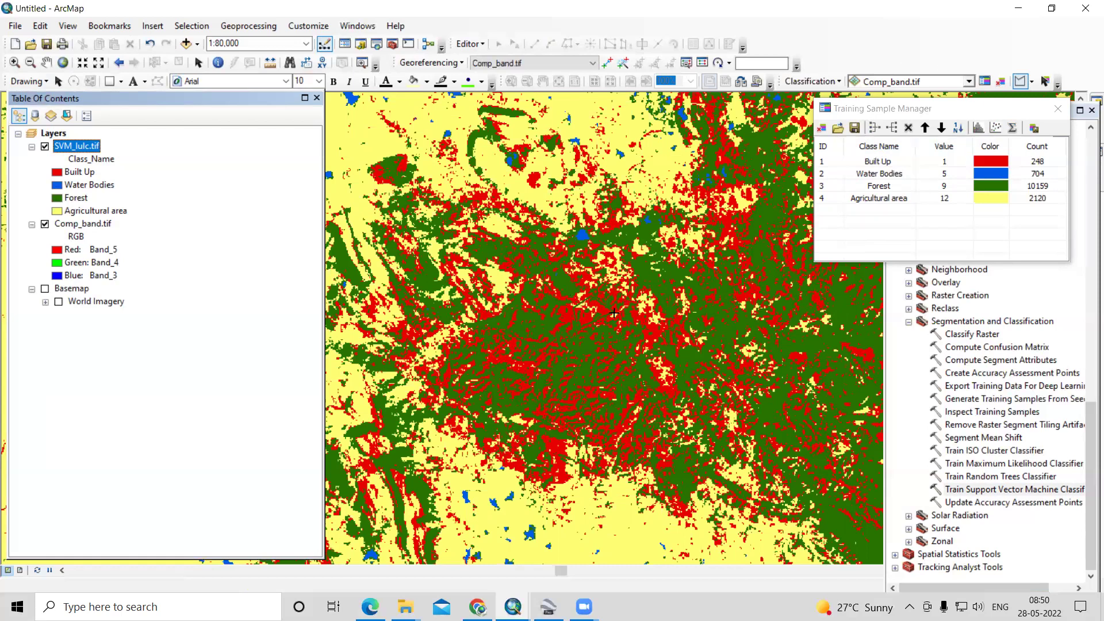
{"action": "scroll", "coordinate": [638, 324], "scroll_direction": "up", "scroll_amount": 1}
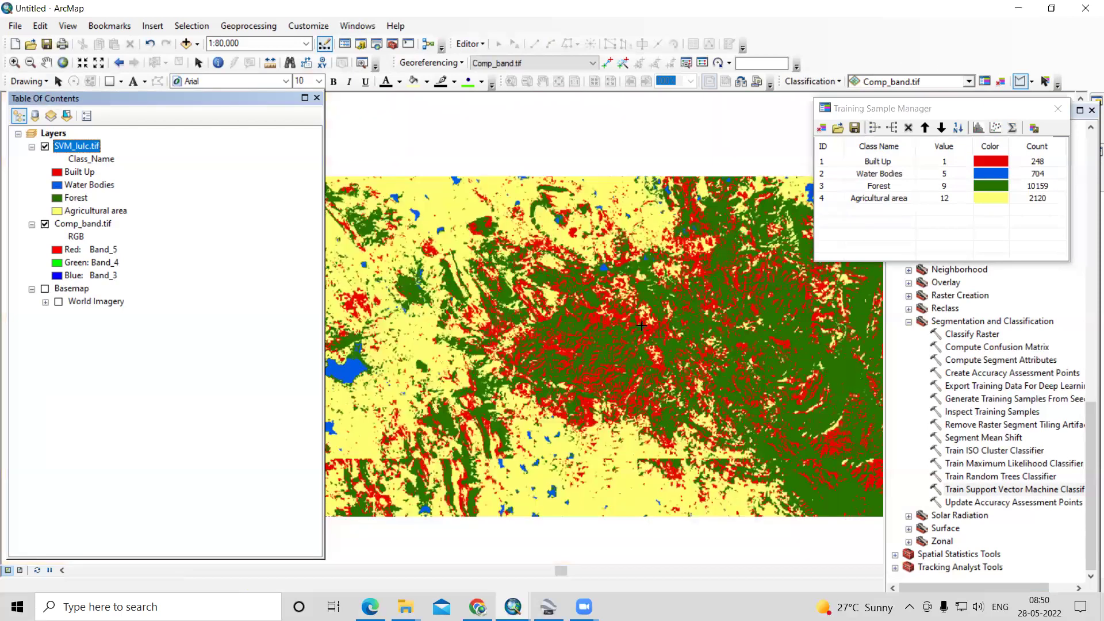
{"action": "scroll", "coordinate": [640, 349], "scroll_direction": "up", "scroll_amount": 3}
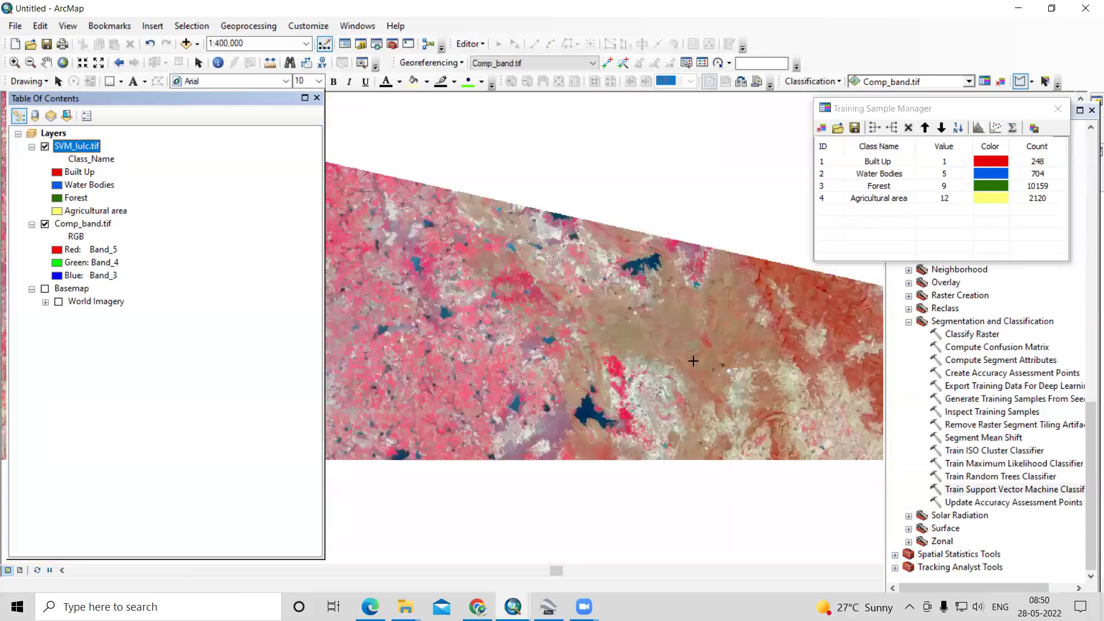
{"action": "scroll", "coordinate": [767, 420], "scroll_direction": "up", "scroll_amount": 1}
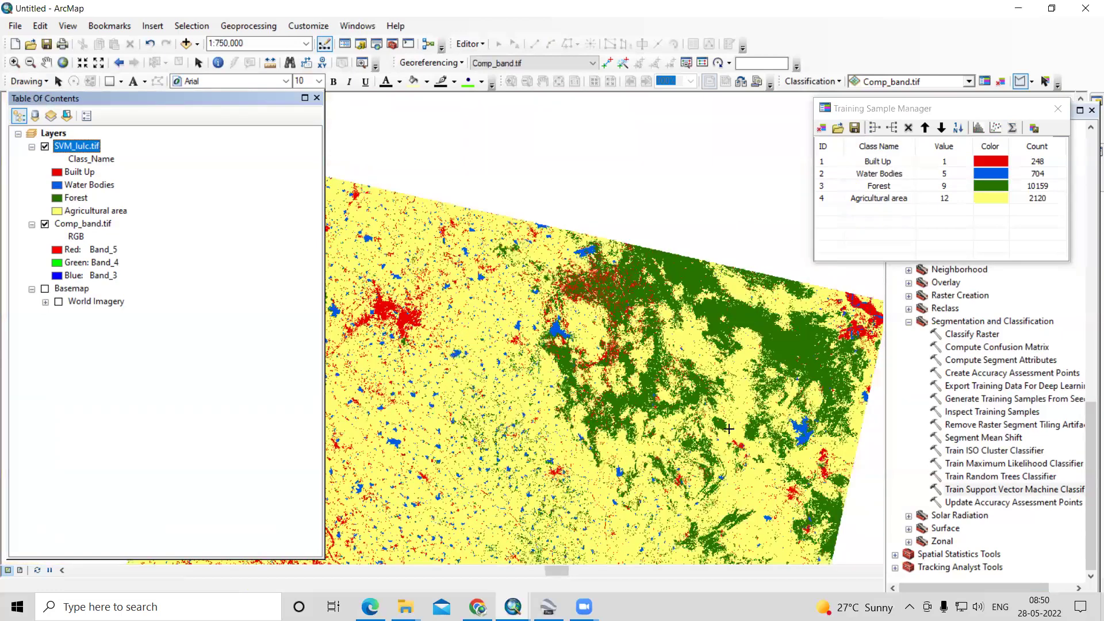
{"action": "scroll", "coordinate": [510, 440], "scroll_direction": "up", "scroll_amount": 1}
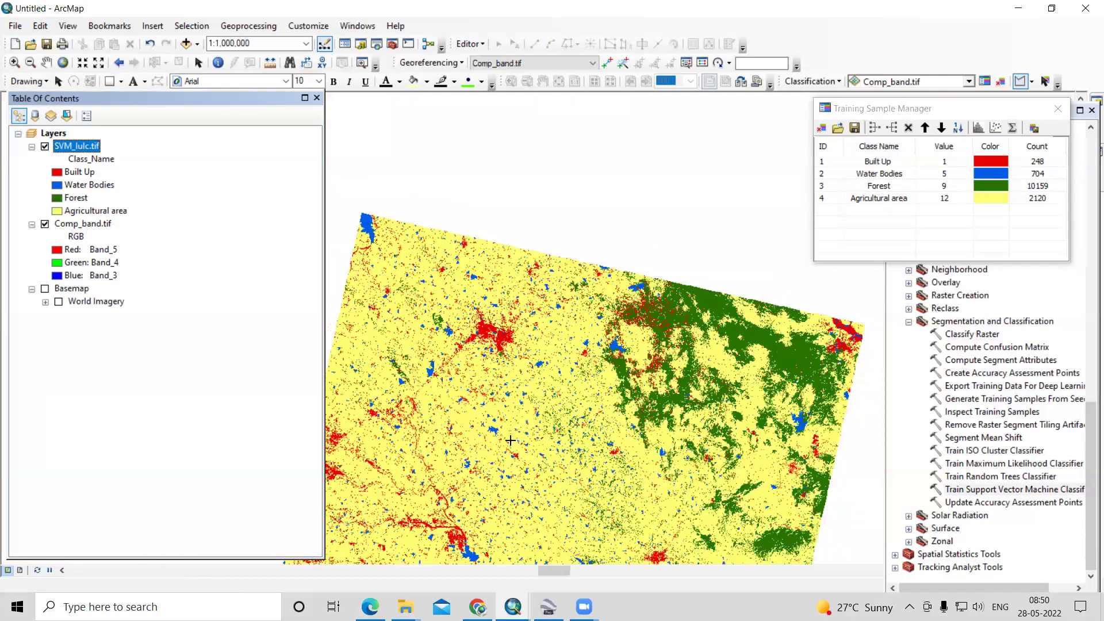
{"action": "scroll", "coordinate": [738, 268], "scroll_direction": "down", "scroll_amount": 1}
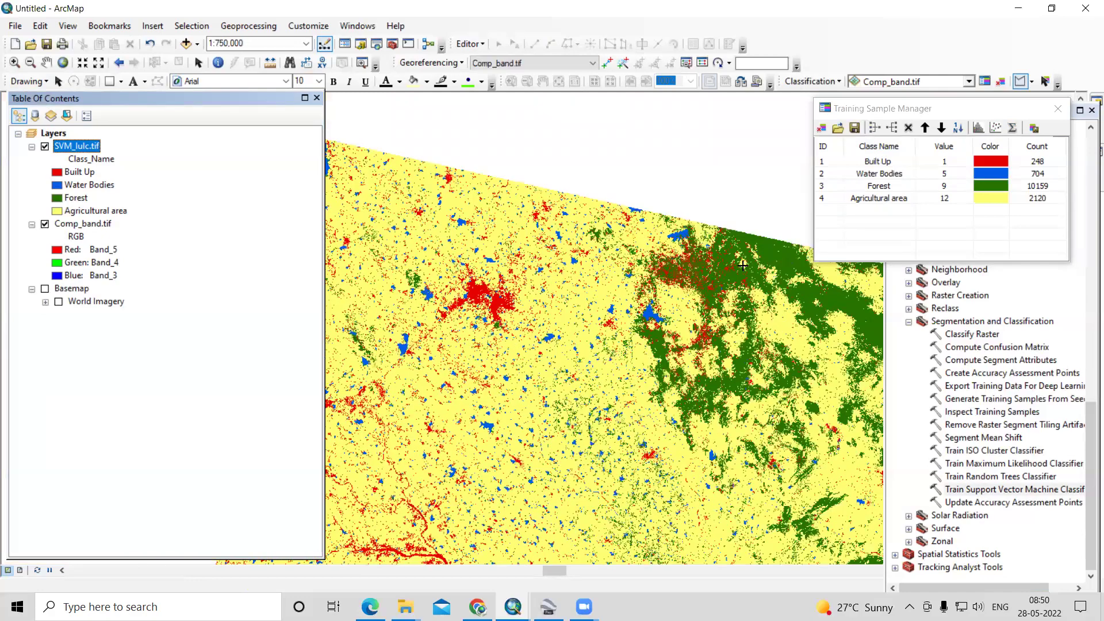
{"action": "scroll", "coordinate": [610, 326], "scroll_direction": "down", "scroll_amount": 5}
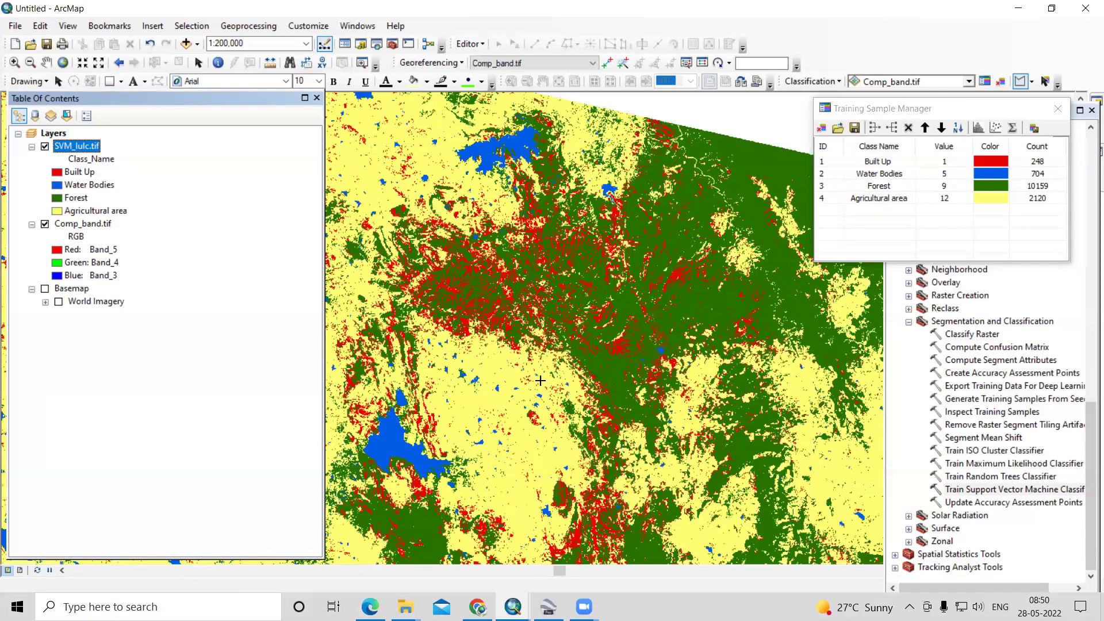
- Hide SVM_lulc.tif and turn on the Basemap group to check the area beneath Comp_band.tif
{"action": "left_click", "coordinate": [44, 146]}
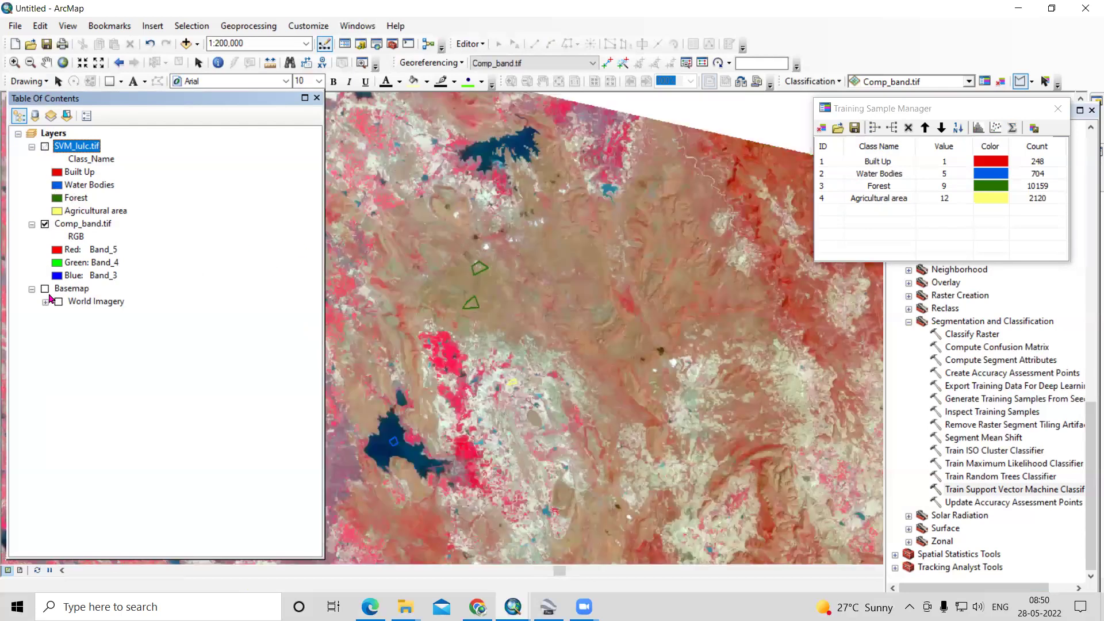
{"action": "left_click", "coordinate": [44, 290]}
{"action": "left_click", "coordinate": [45, 225]}
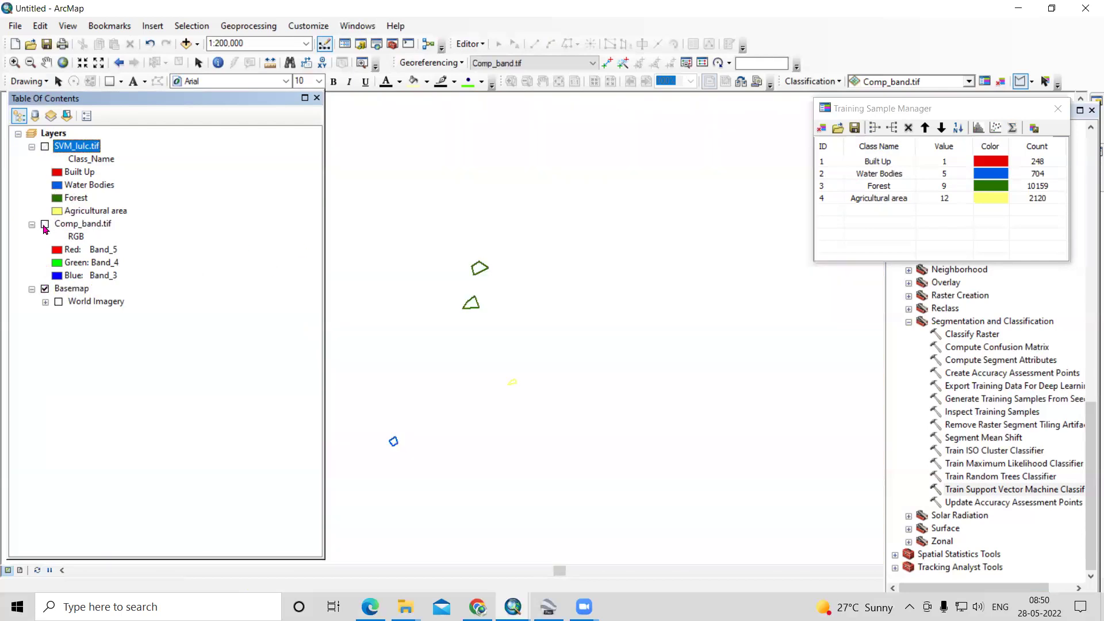
{"action": "left_click", "coordinate": [45, 226]}
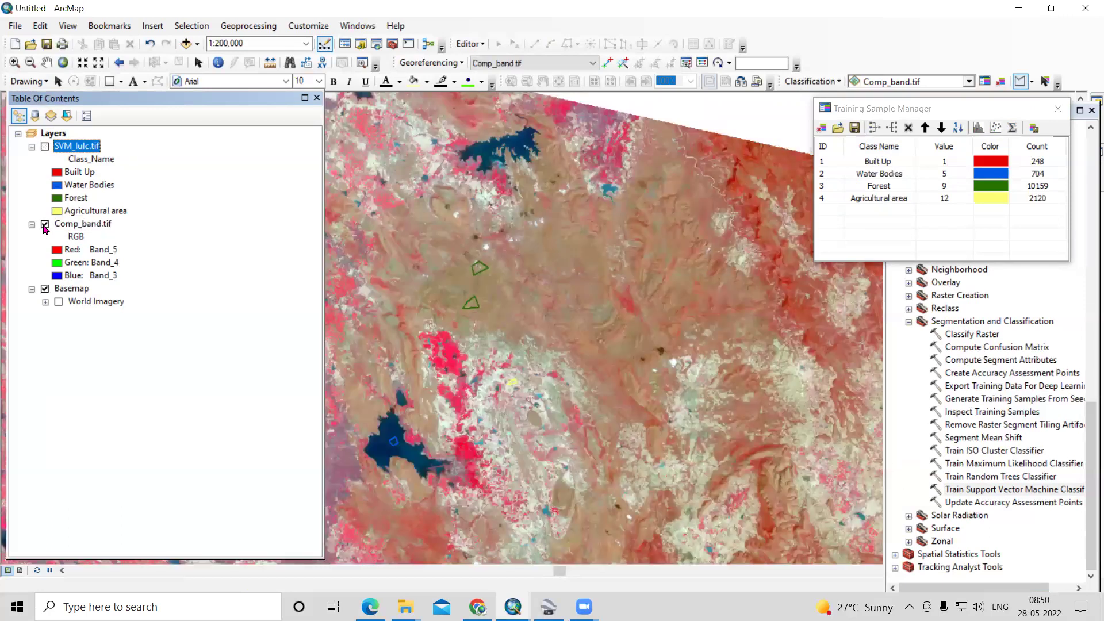